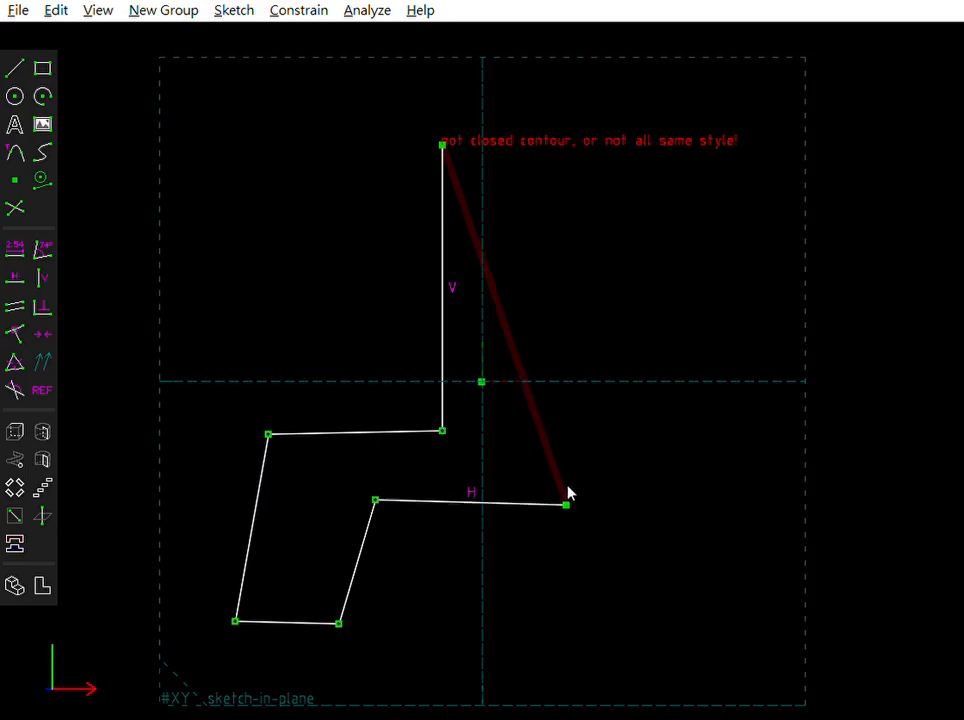
# Step: Draw the remaining edges of the stepped profile and close the contour at its upper starting corner
pyautogui.click(557, 347)
pyautogui.click(630, 332)
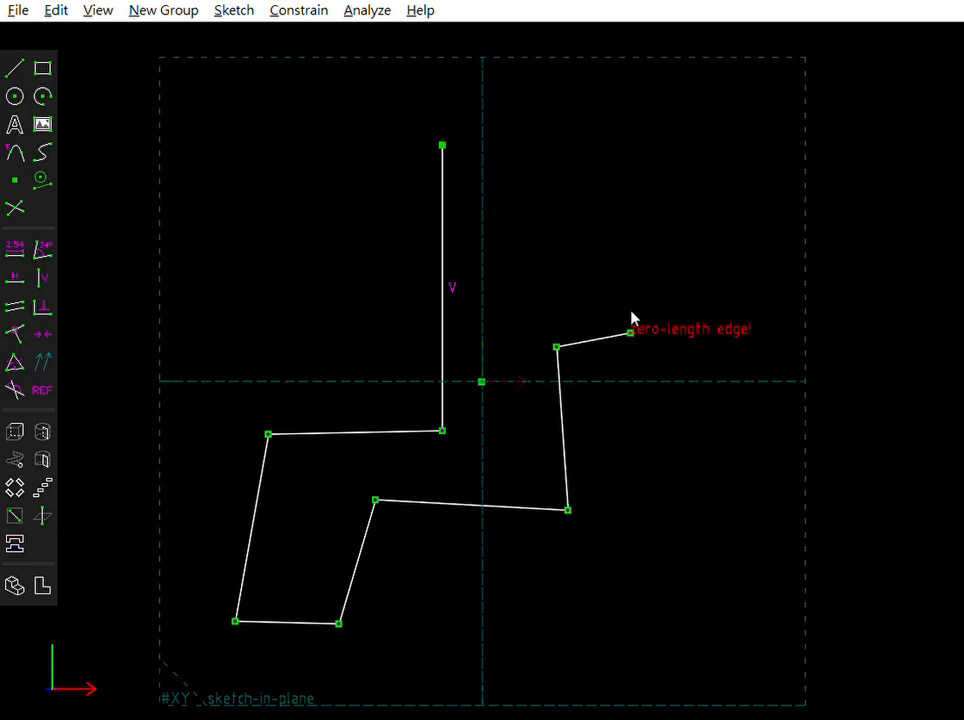
pyautogui.click(621, 149)
pyautogui.click(448, 130)
# Step: Constrain the profile's top edge, the three step edges and the bottom edge to be horizontal
pyautogui.click(580, 148)
pyautogui.press('h')
pyautogui.click(527, 503)
pyautogui.press('h')
pyautogui.click(600, 339)
pyautogui.press('h')
pyautogui.click(357, 429)
pyautogui.press('h')
pyautogui.click(316, 604)
pyautogui.press('h')
# Step: Constrain the four remaining slanted edges of the profile to be vertical
pyautogui.click(362, 555)
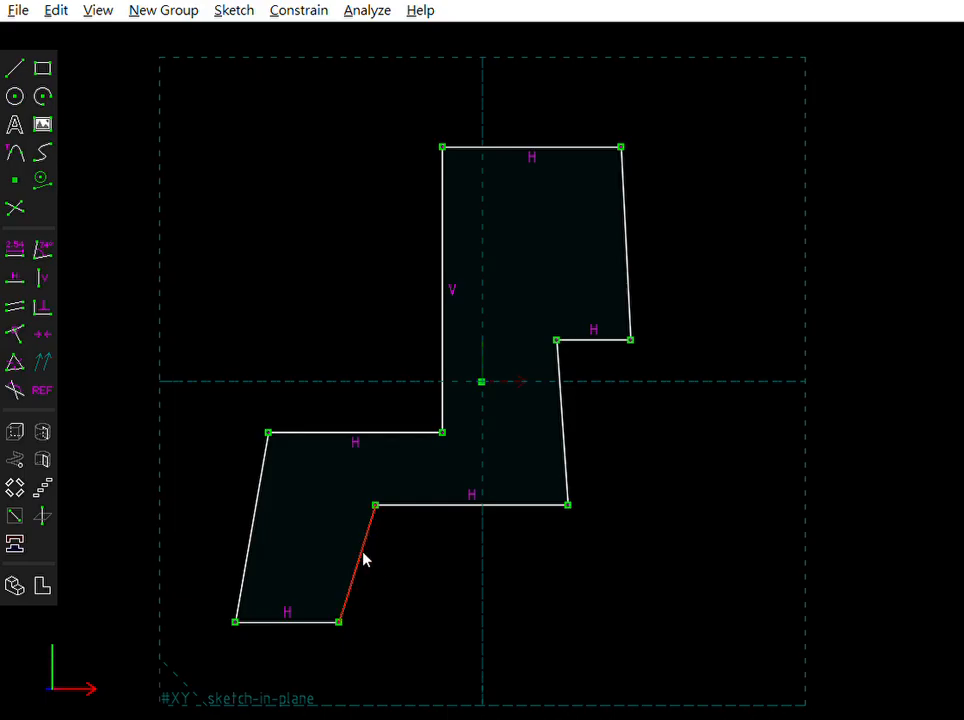
pyautogui.press('v')
pyautogui.click(246, 522)
pyautogui.press('v')
pyautogui.click(563, 404)
pyautogui.press('v')
pyautogui.click(626, 258)
pyautogui.press('v')
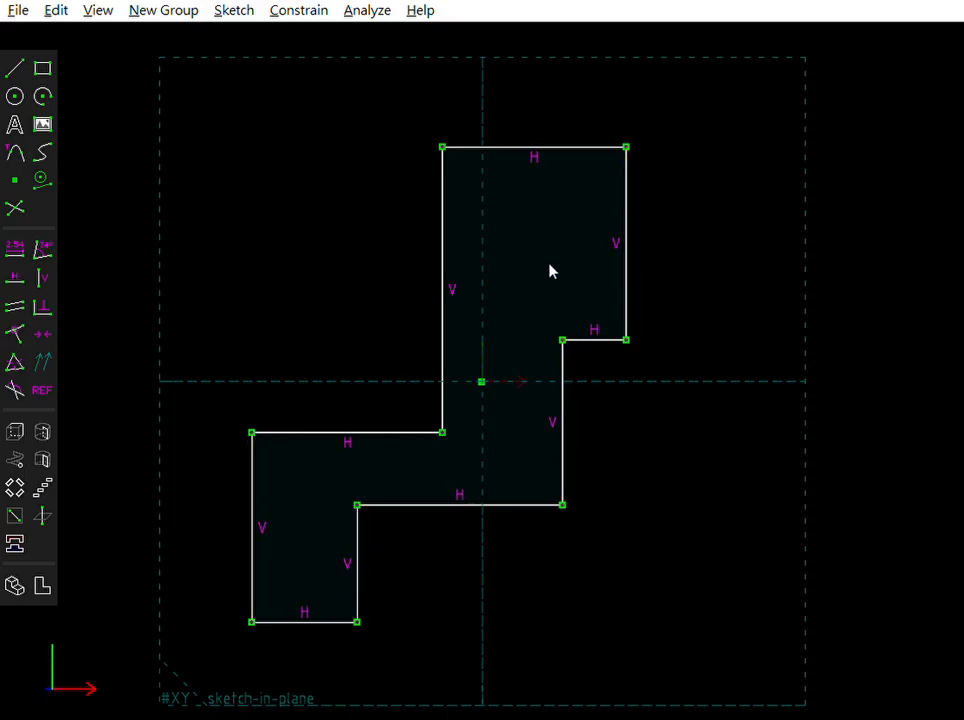
# Step: Dimension the upper right vertical edge of the profile with a length of 4
pyautogui.scroll(-1, 748, 165)
pyautogui.click(646, 202)
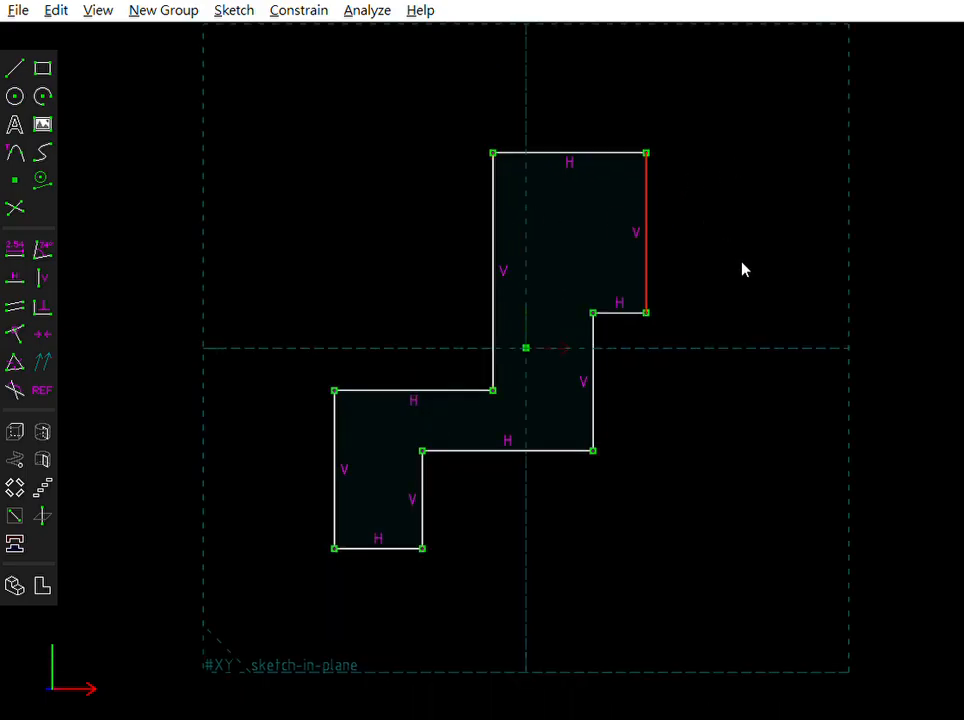
pyautogui.write('d4')
pyautogui.press('Return')
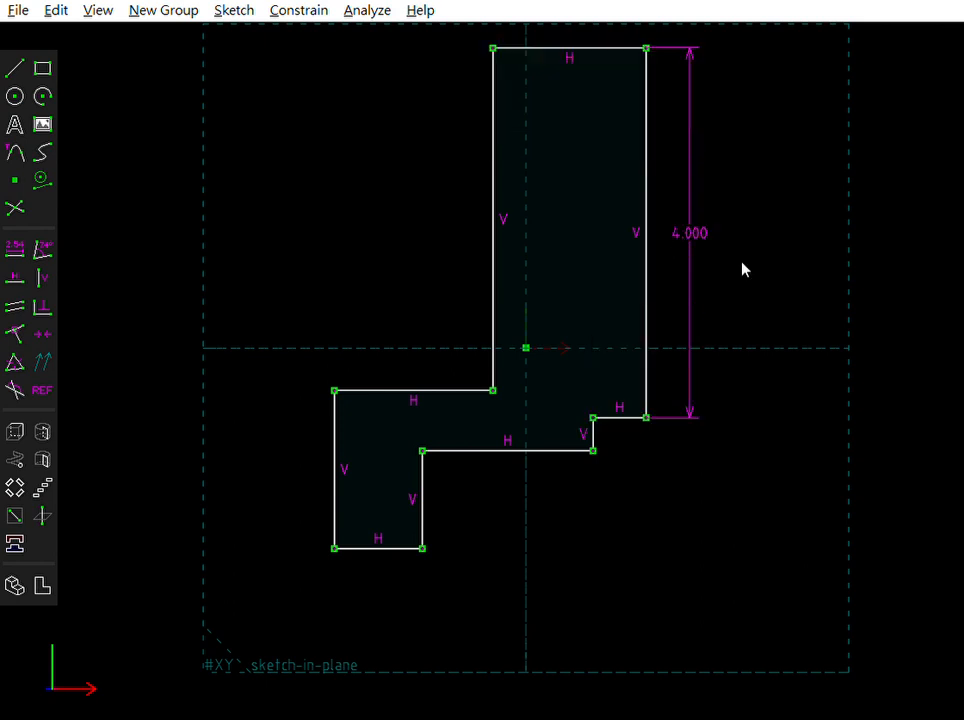
# Step: Move the profile's lower left leg down and left, and shift its inner corner to make the leg wider
pyautogui.scroll(-2, 690, 240)
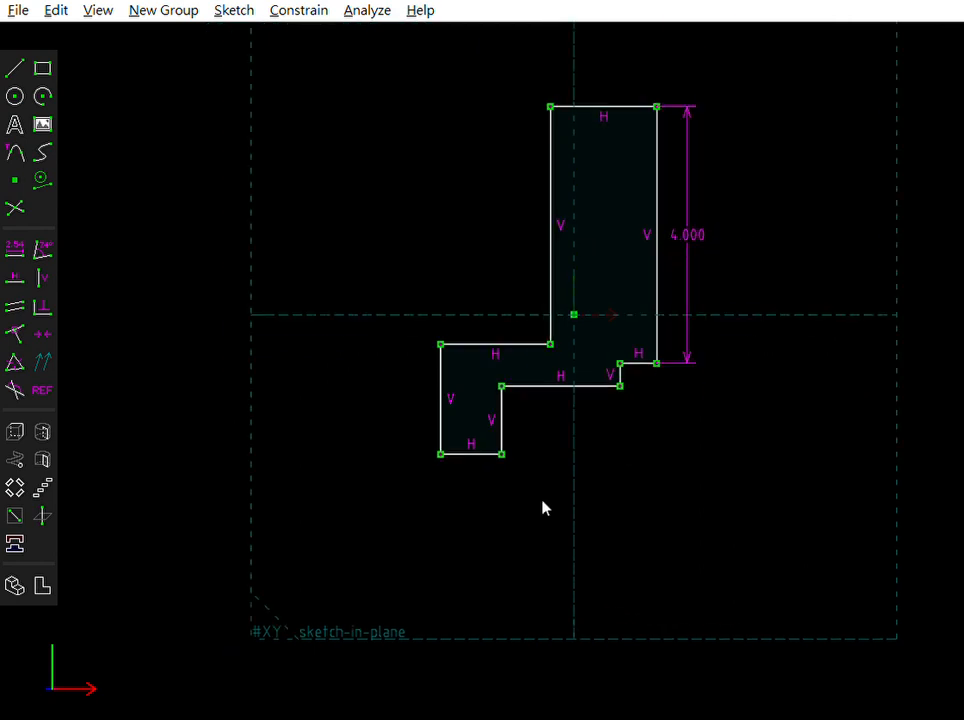
pyautogui.moveTo(501, 295)
pyautogui.mouseDown()
pyautogui.moveTo(402, 514)
pyautogui.moveTo(438, 452)
pyautogui.moveTo(443, 515)
pyautogui.moveTo(416, 578)
pyautogui.moveTo(363, 590)
pyautogui.moveTo(387, 600)
pyautogui.moveTo(411, 580)
pyautogui.mouseUp()
pyautogui.scroll(-2, 699, 232)
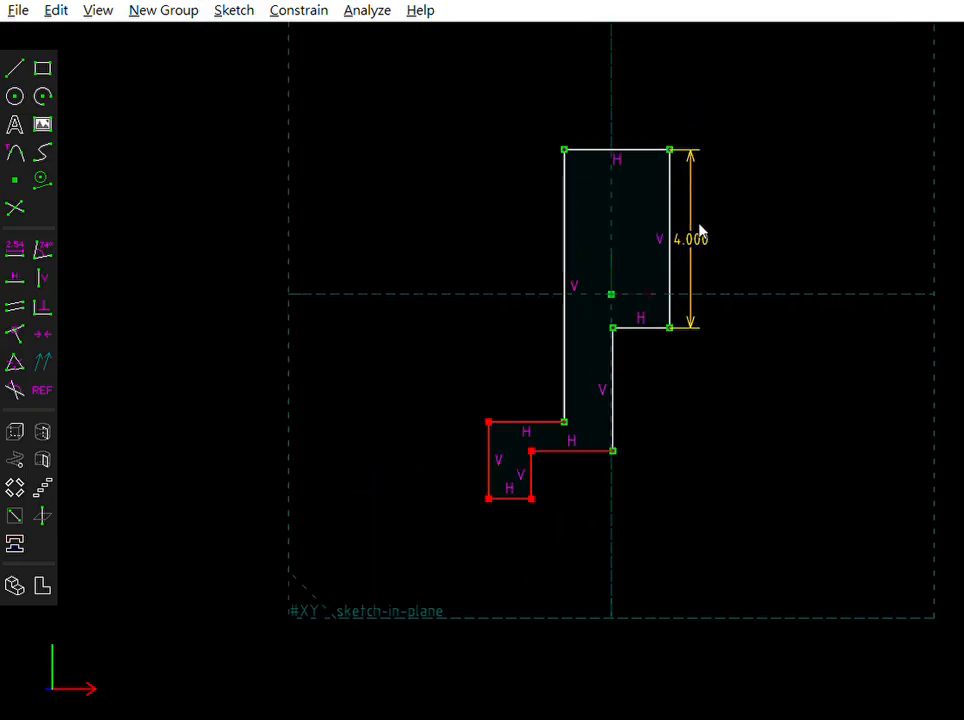
pyautogui.scroll(1, 687, 489)
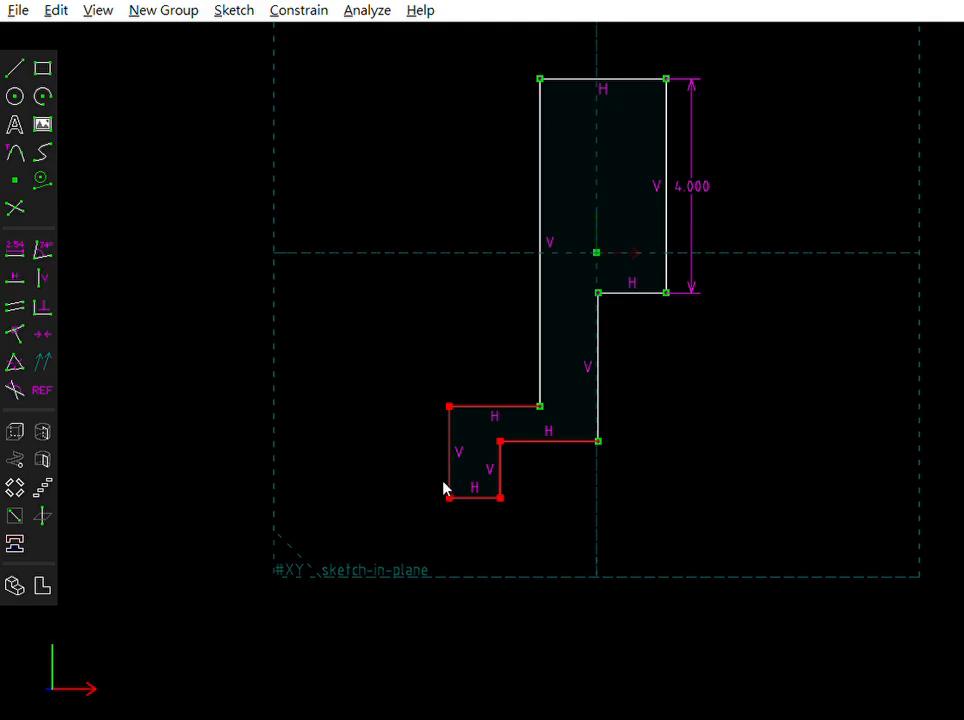
pyautogui.click(518, 460)
pyautogui.moveTo(425, 462); pyautogui.dragTo(516, 514)
pyautogui.moveTo(448, 480); pyautogui.dragTo(372, 599)
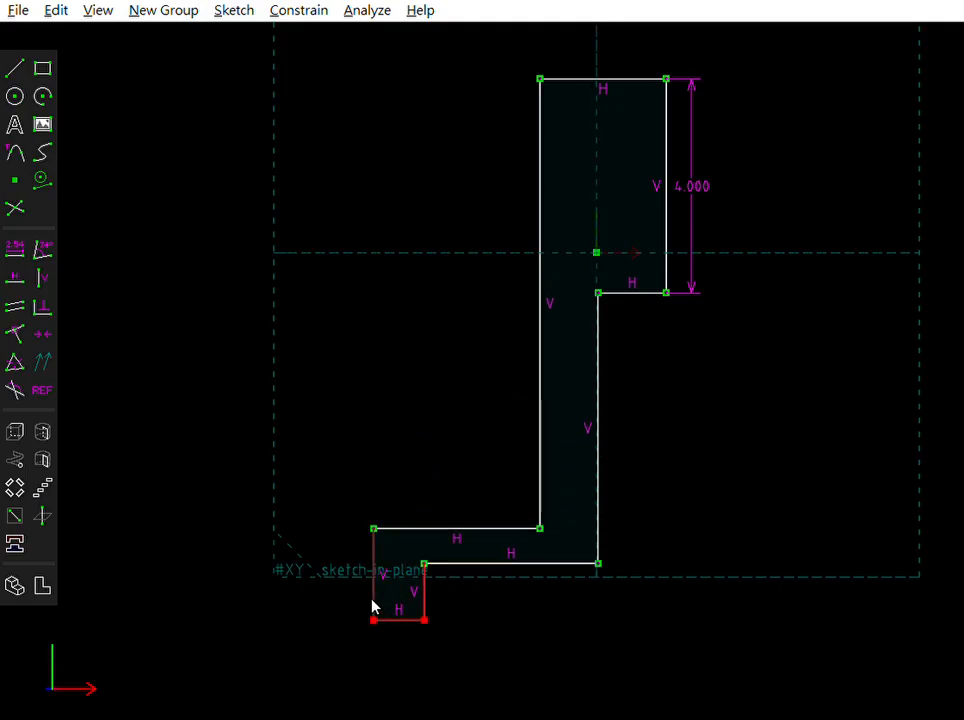
pyautogui.click(448, 515)
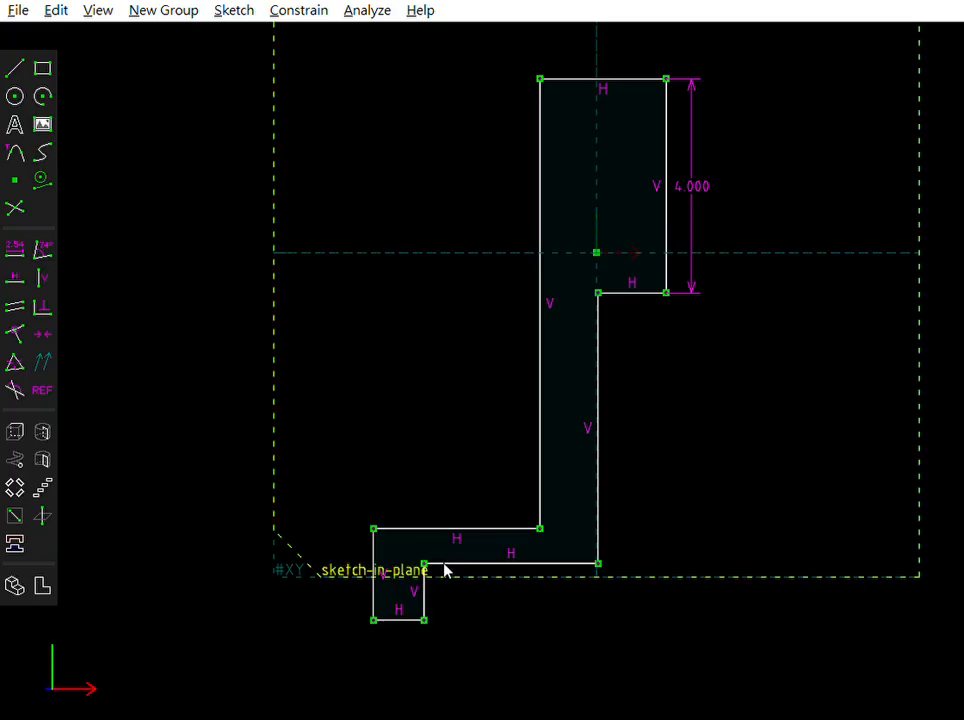
pyautogui.moveTo(425, 562); pyautogui.dragTo(490, 672)
pyautogui.scroll(-1, 650, 400)
pyautogui.scroll(-2, 736, 440)
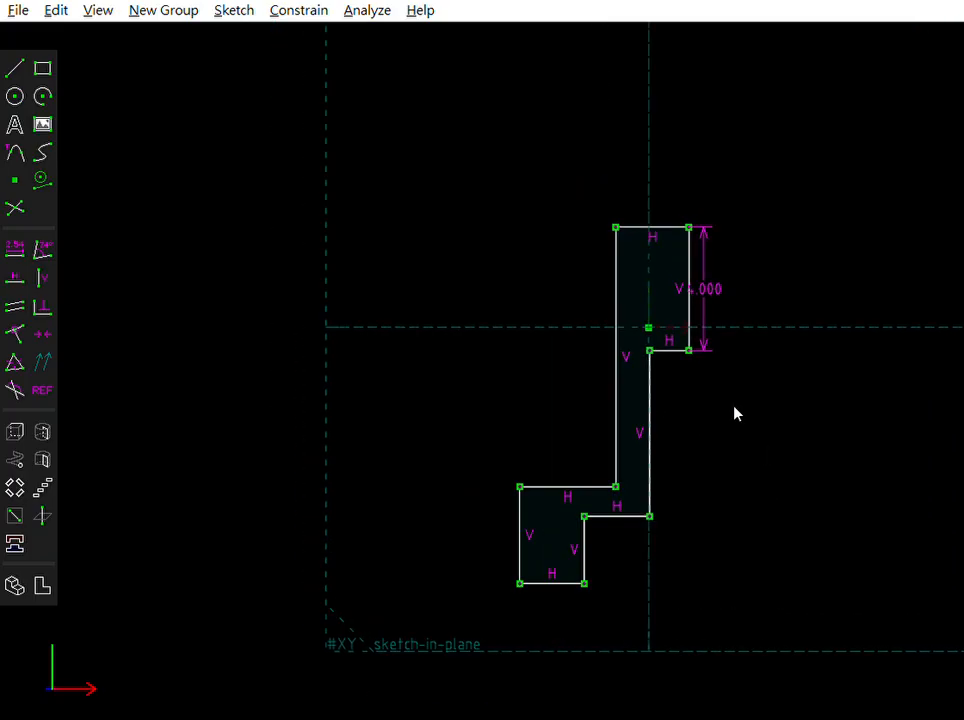
pyautogui.scroll(1, 714, 407)
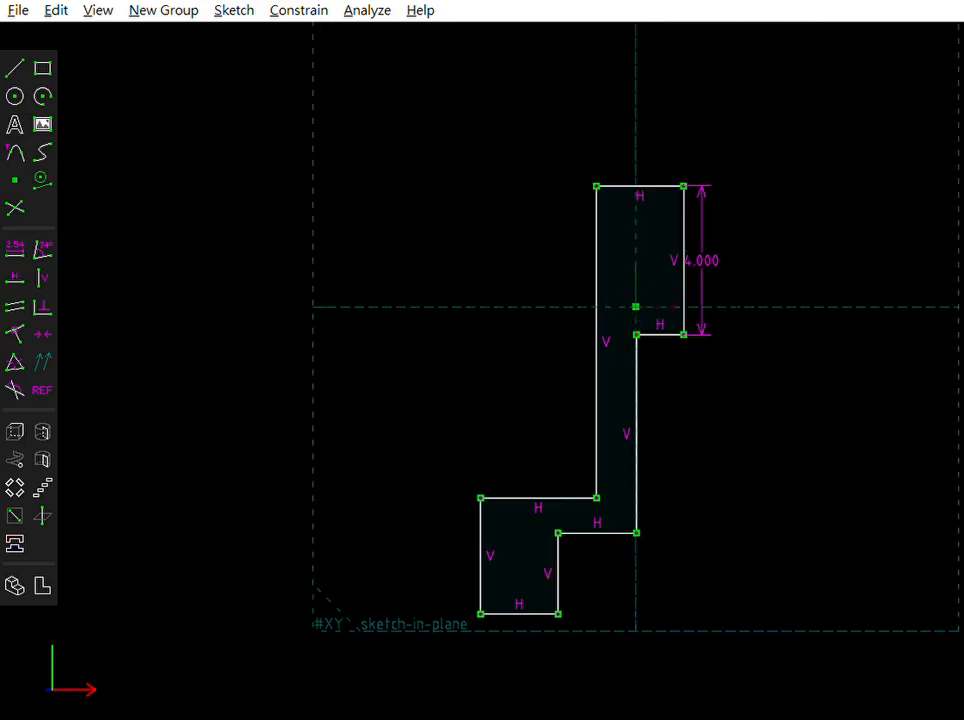
pyautogui.click(652, 185)
pyautogui.press('d')
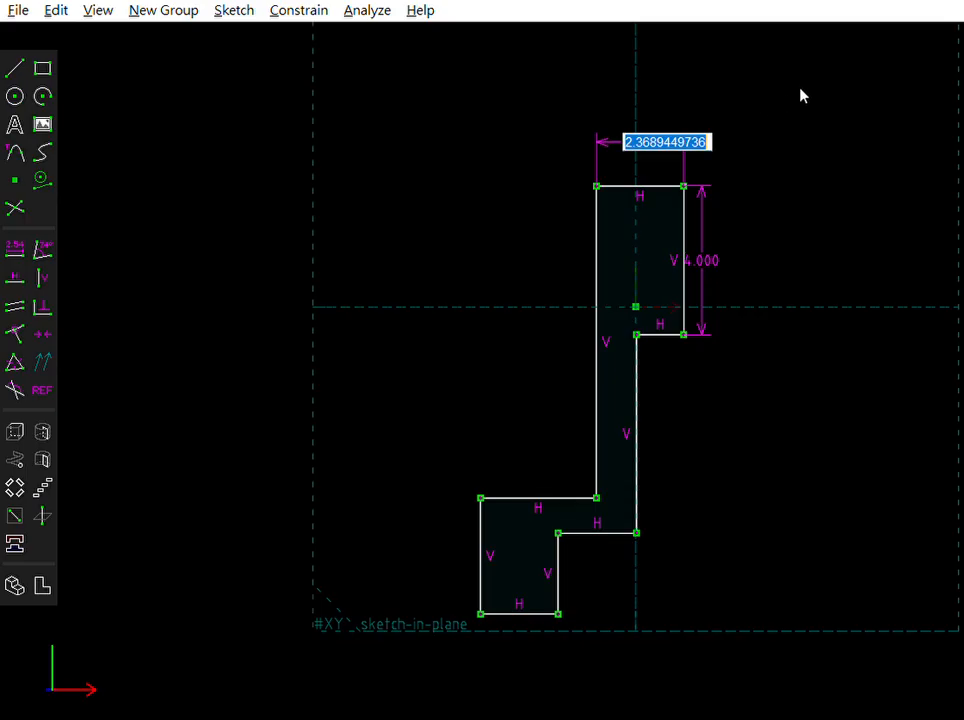
pyautogui.write('4')
pyautogui.press('Return')
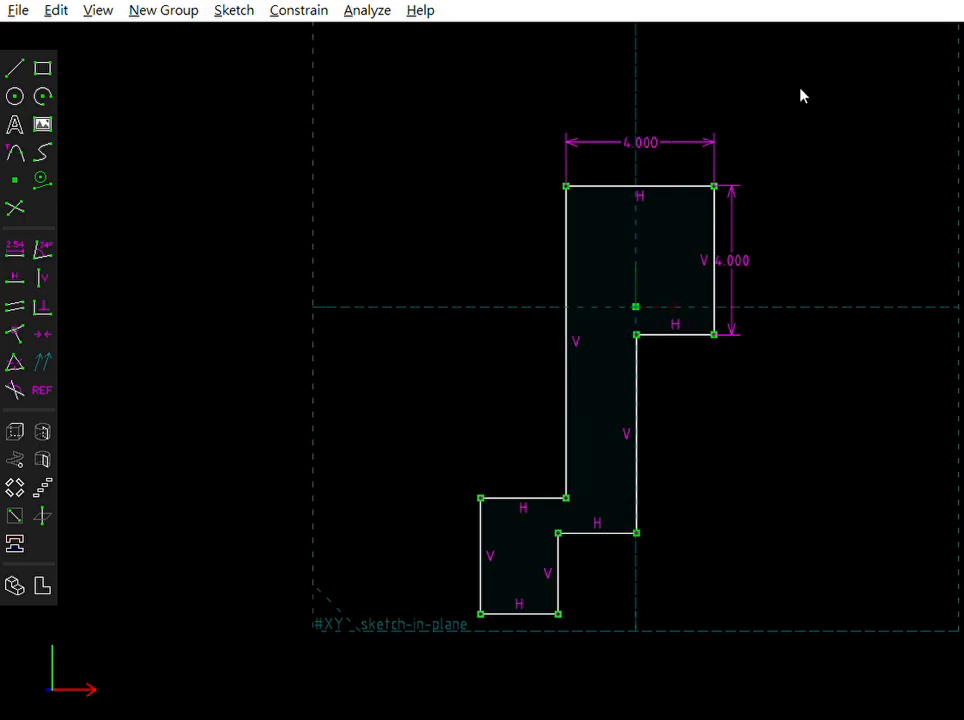
pyautogui.click(700, 320)
pyautogui.press('d')
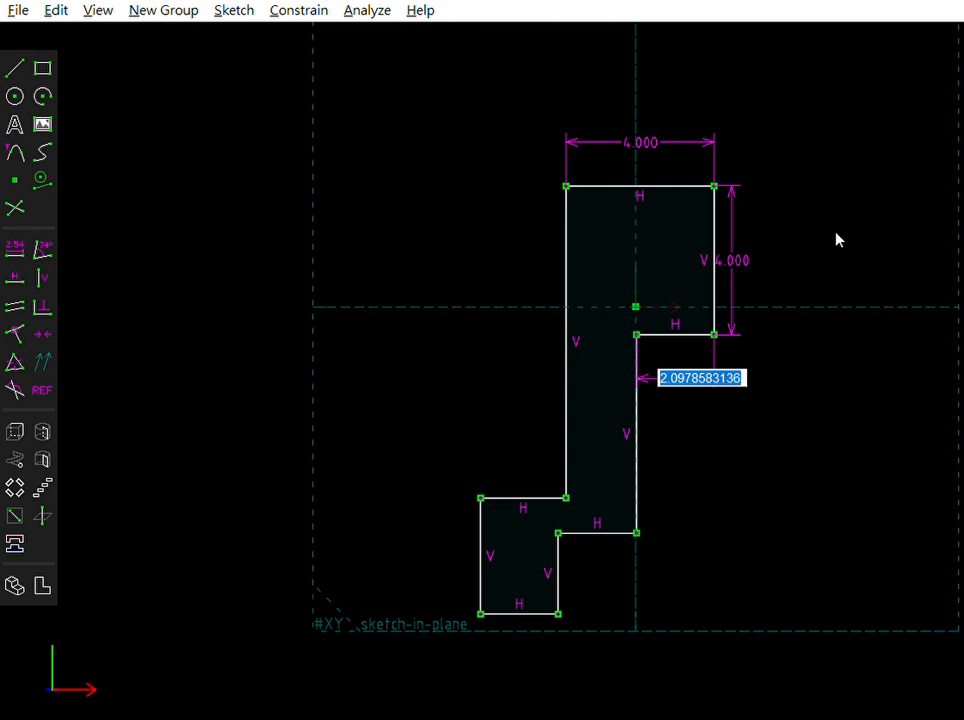
pyautogui.press('Escape')
pyautogui.hotkey('ctrl', 'z')
pyautogui.hotkey('ctrl', 'z')
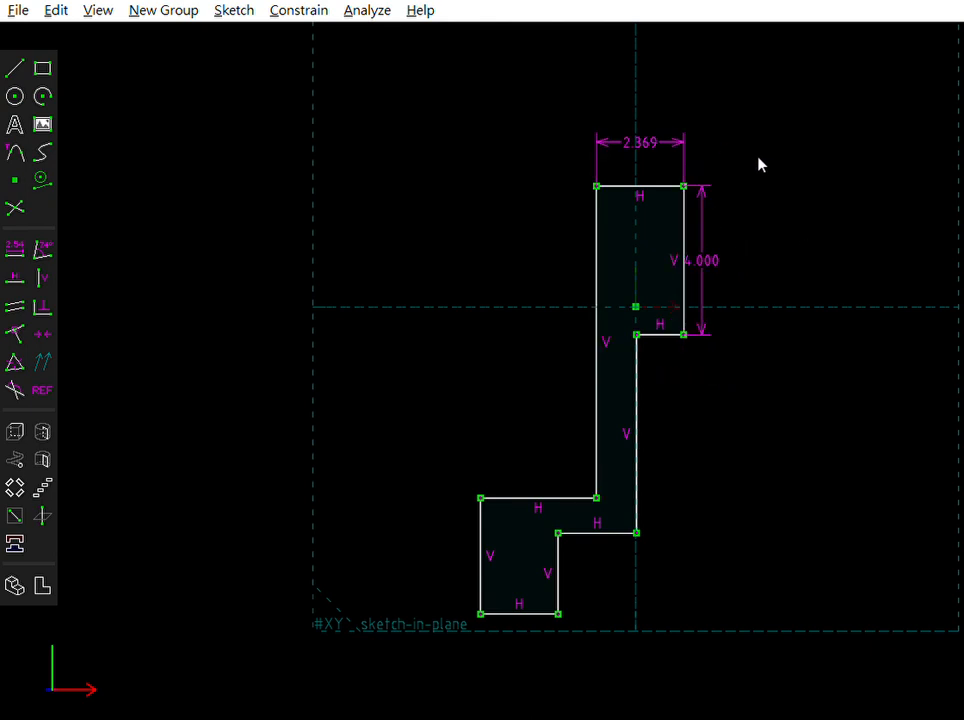
pyautogui.hotkey('ctrl', 'z')
# Step: Dimension the profile's top edge with a length of 2
pyautogui.click(667, 186)
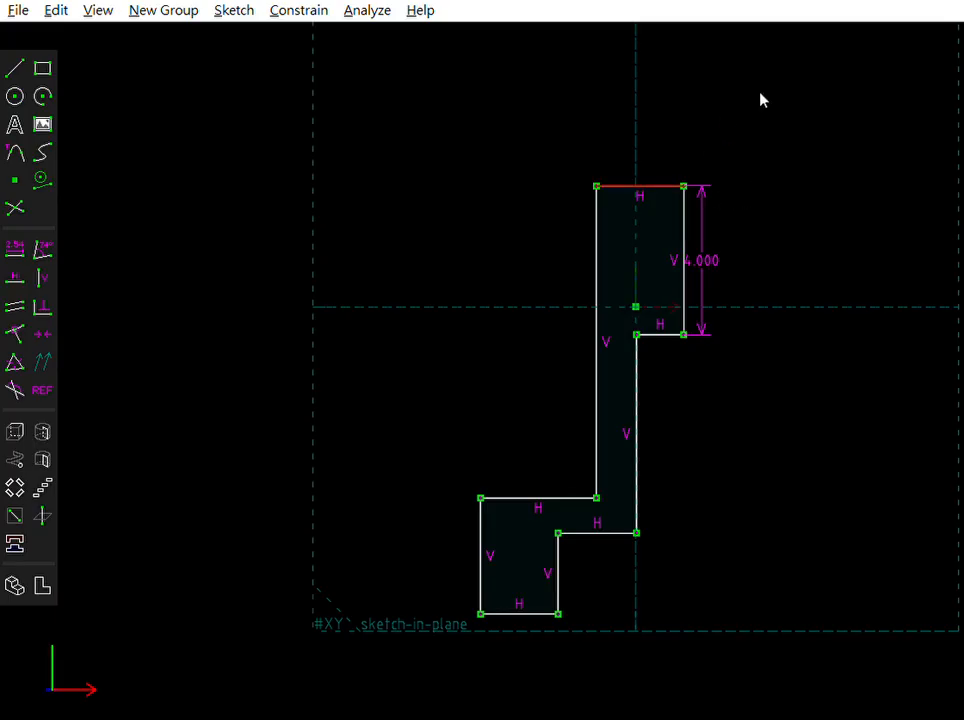
pyautogui.write('d2')
pyautogui.press('Return')
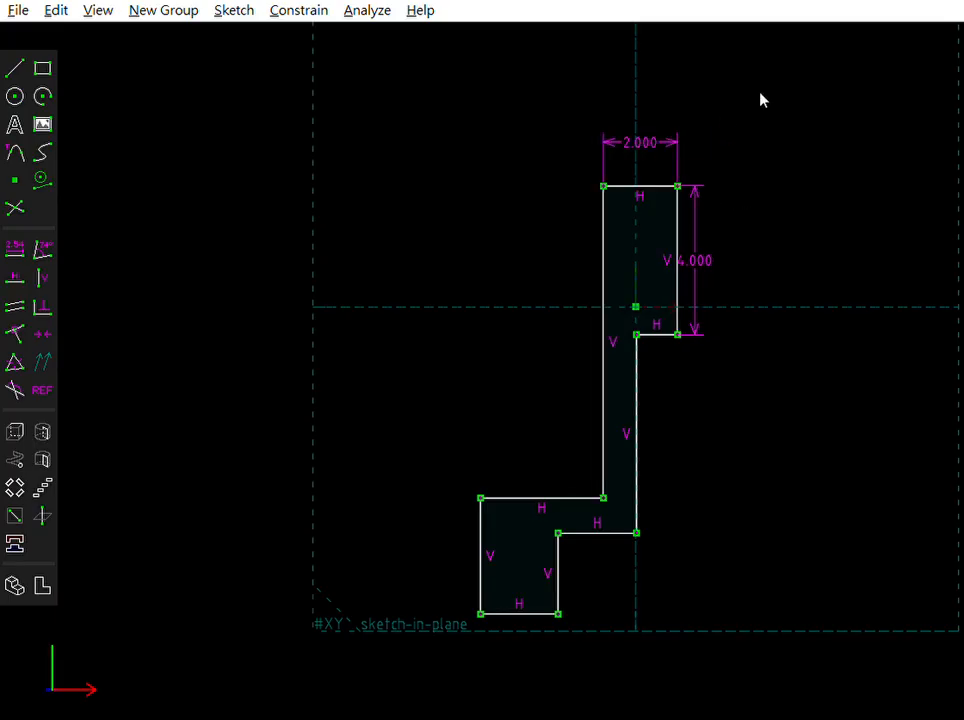
# Step: Dimension the distance from the upper right corner to the lower leg's left edge as 4
pyautogui.click(678, 186)
pyautogui.click(480, 535)
pyautogui.press('d')
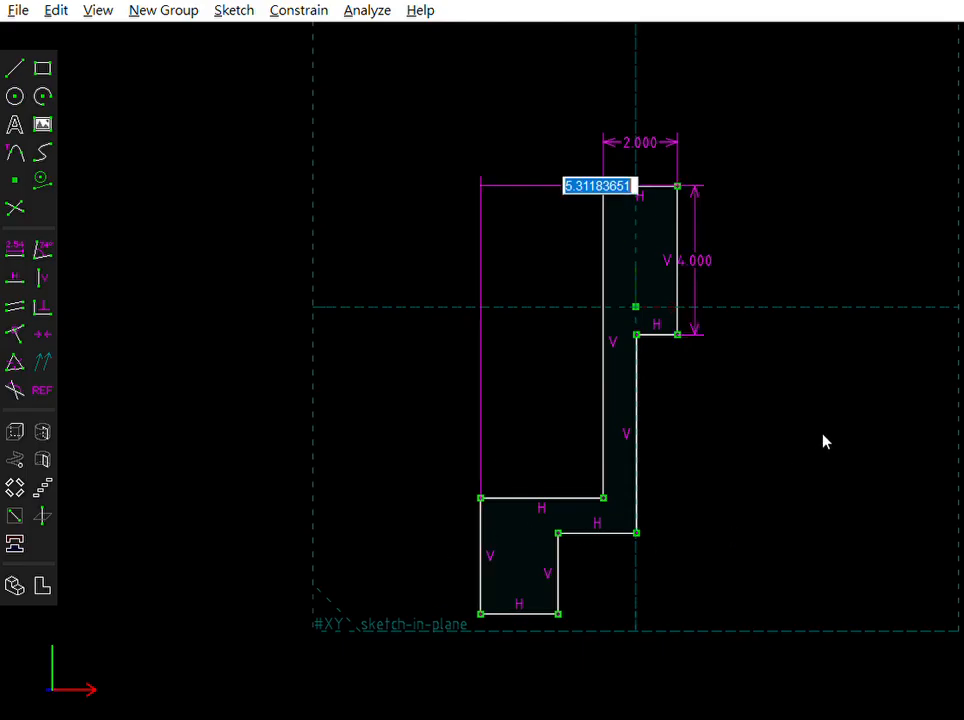
pyautogui.write('4')
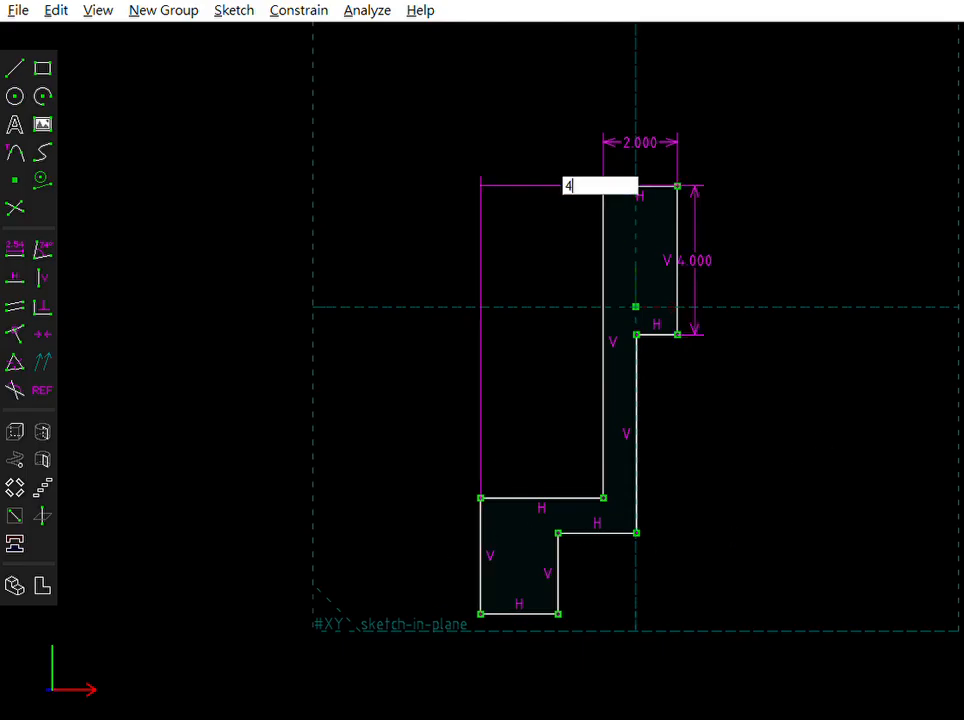
pyautogui.press('Return')
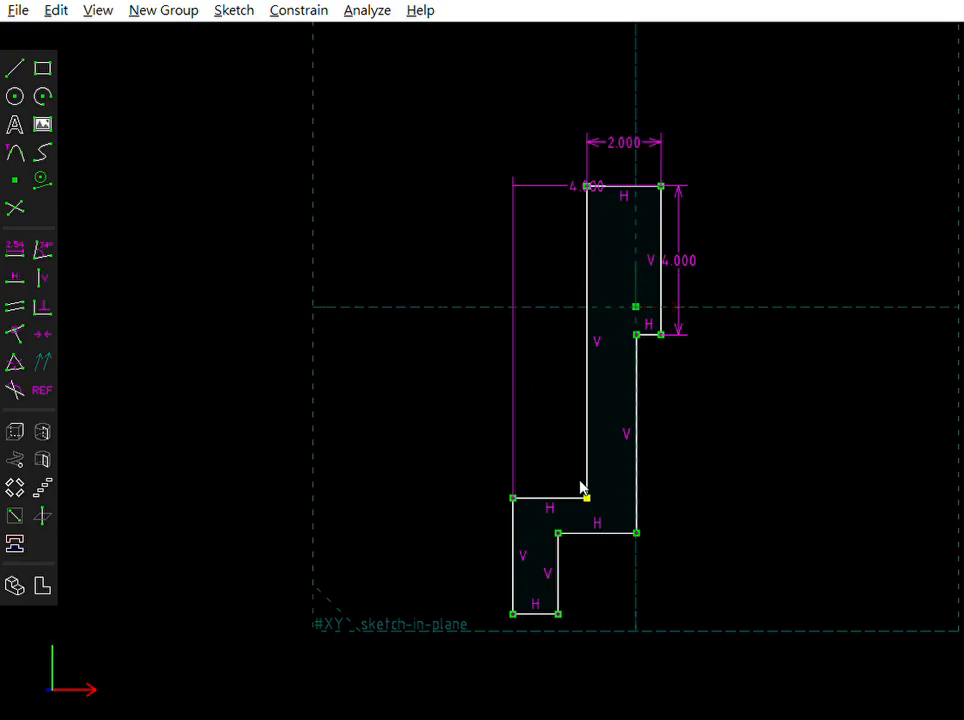
# Step: Raise the profile's two lower step edges and set the narrow vertical neck's width to 1
pyautogui.moveTo(521, 490); pyautogui.dragTo(511, 427)
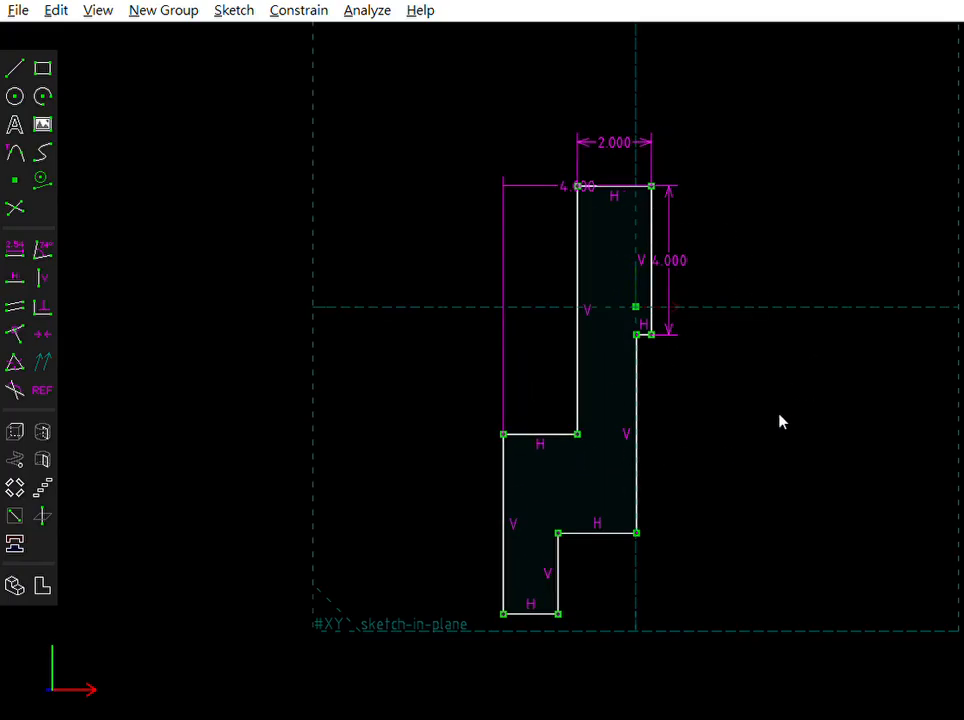
pyautogui.moveTo(637, 531); pyautogui.dragTo(643, 488)
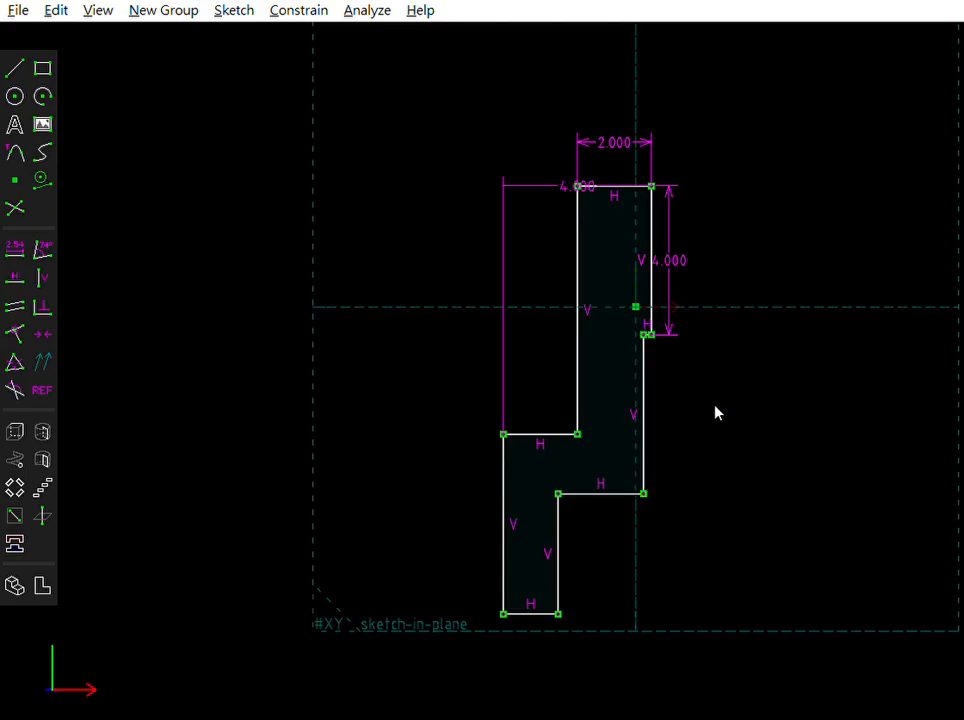
pyautogui.click(644, 370)
pyautogui.click(578, 434)
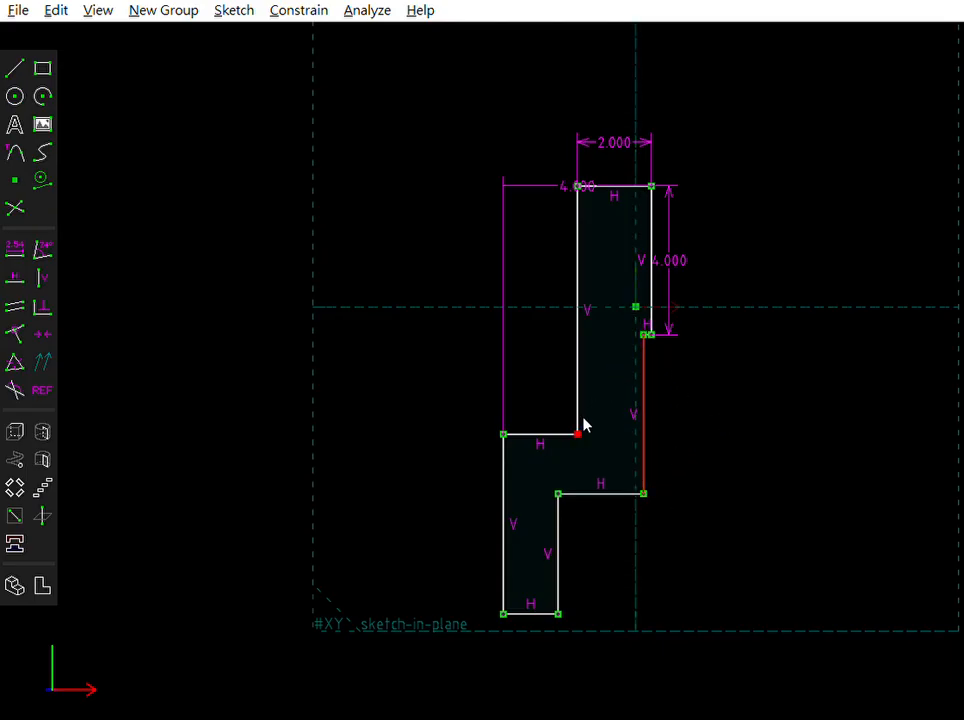
pyautogui.press('d')
pyautogui.write('1')
pyautogui.press('Return')
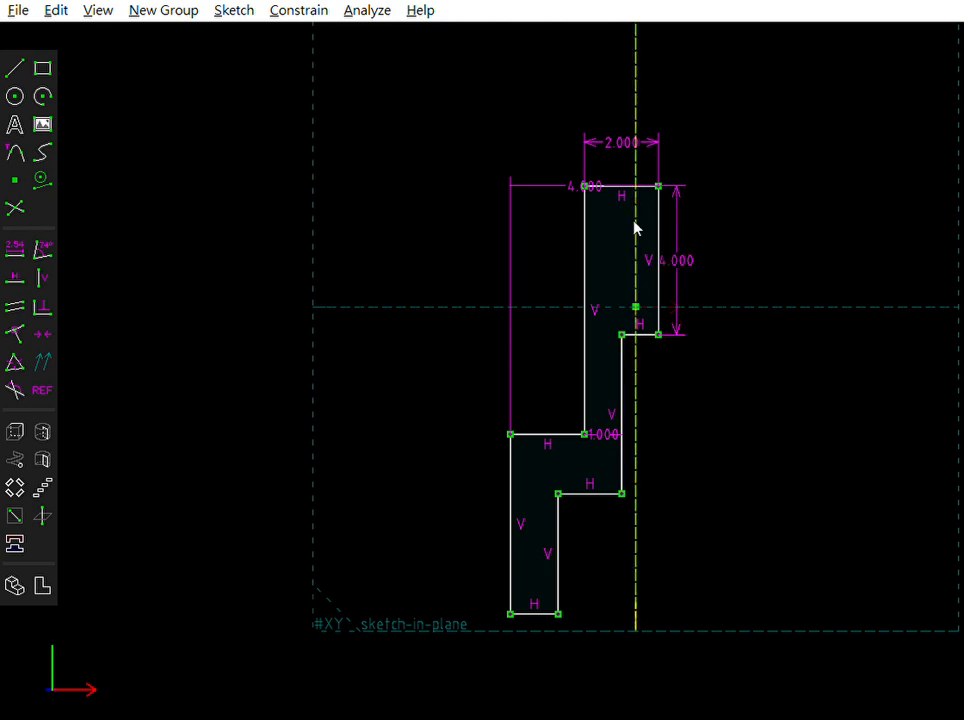
# Step: Dimension the lower leg's left edge with a length of 3.5
pyautogui.click(510, 463)
pyautogui.press('d')
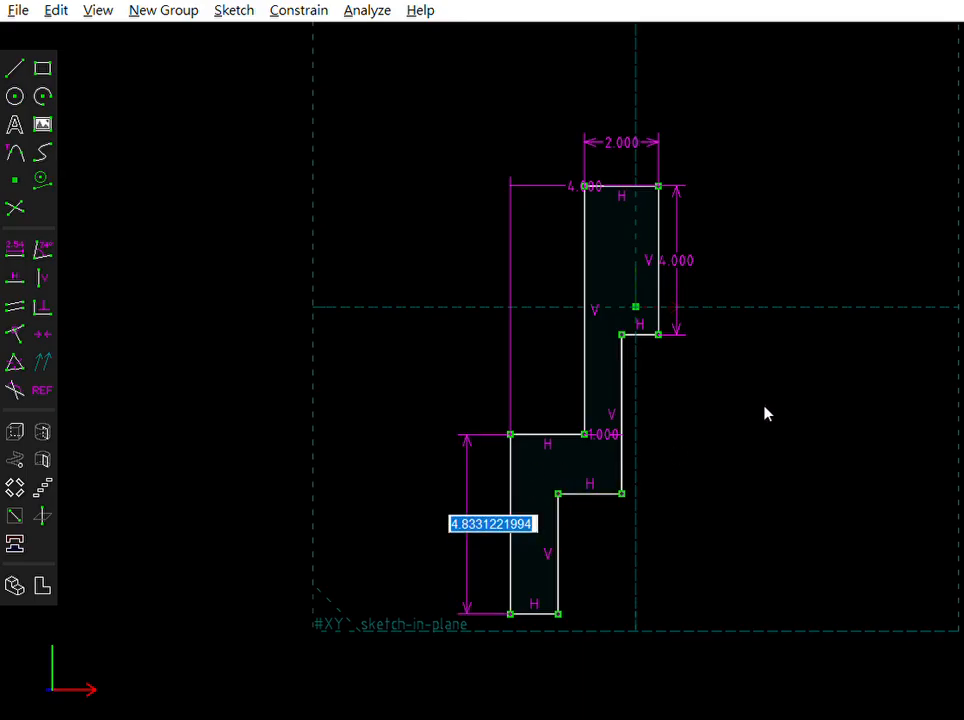
pyautogui.write('3.5')
pyautogui.press('Return')
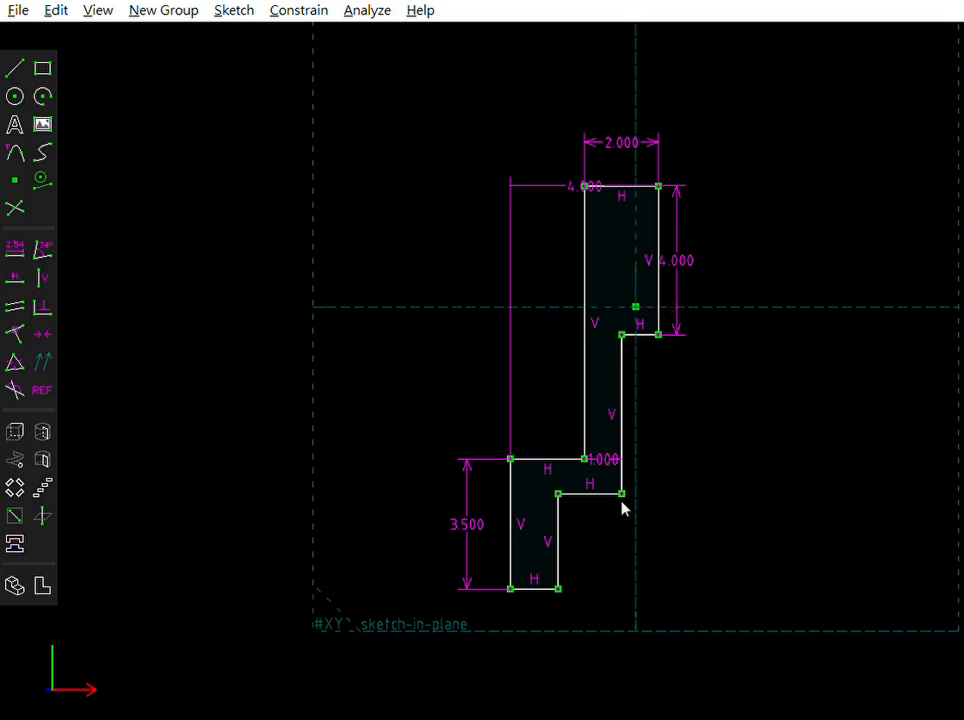
# Step: Round the two right-hand neck corners and the lower left neck corner with tangent arcs
pyautogui.scroll(2, 639, 488)
pyautogui.click(613, 240)
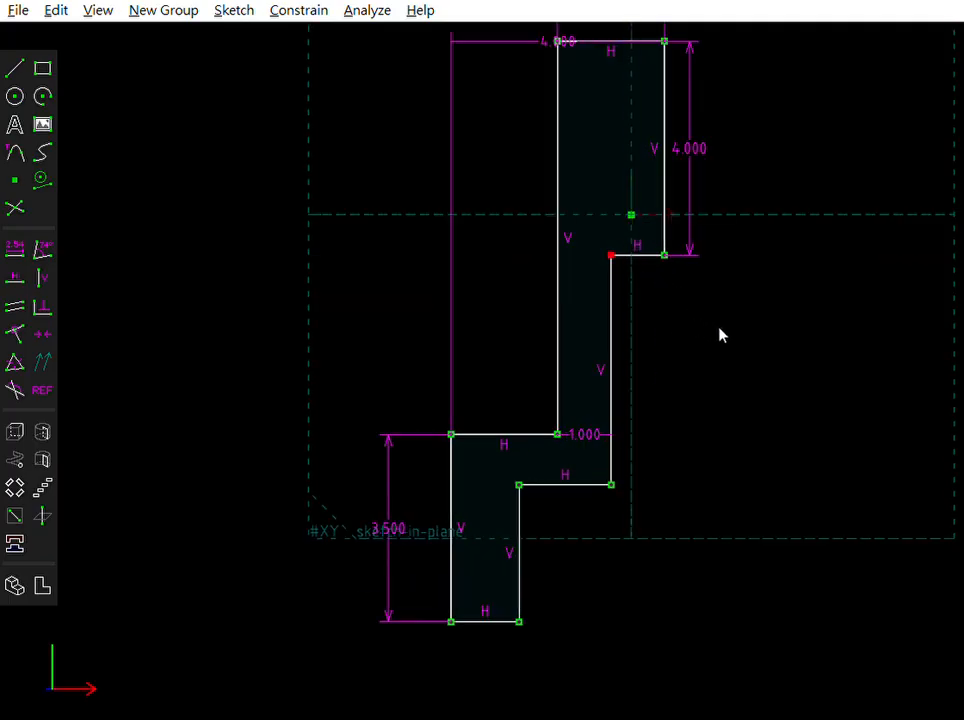
pyautogui.hotkey('shift', 'a')
pyautogui.click(611, 483)
pyautogui.hotkey('shift', 'a')
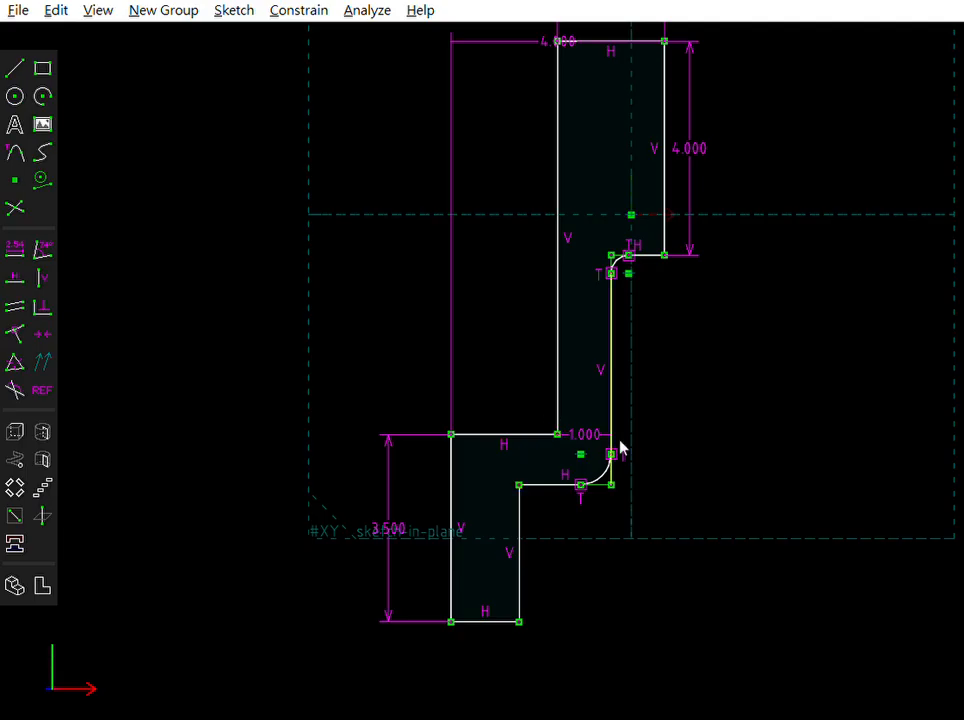
pyautogui.click(557, 433)
pyautogui.hotkey('shift', 'a')
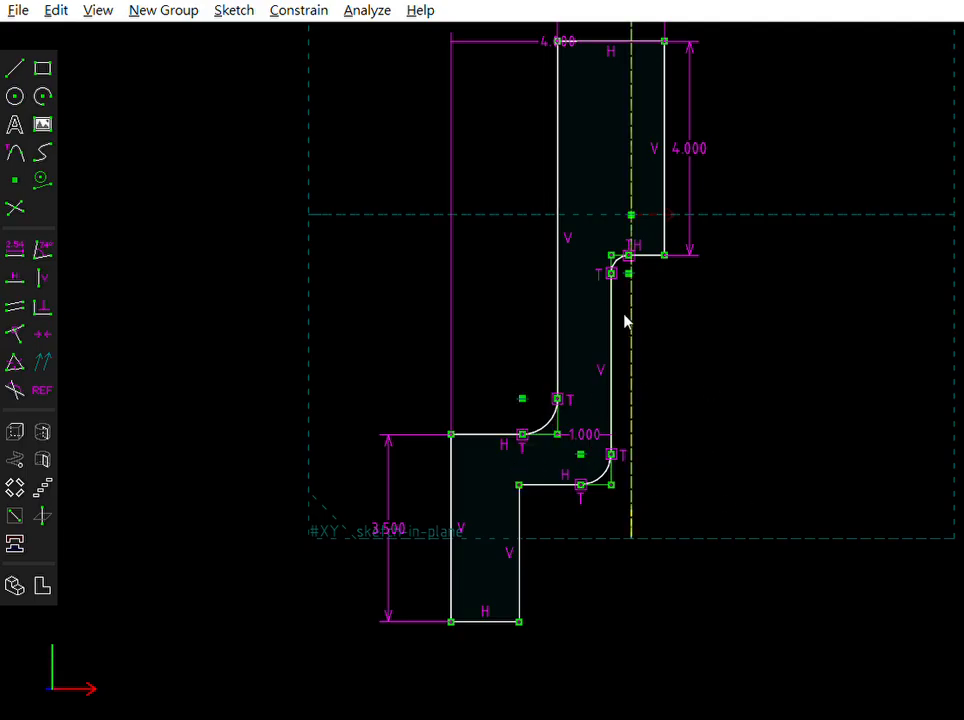
# Step: Set the diameter of the tangent arc at the neck's upper right corner to 0.5
pyautogui.moveTo(632, 271)
pyautogui.mouseDown()
pyautogui.moveTo(646, 293)
pyautogui.moveTo(622, 260)
pyautogui.moveTo(641, 277)
pyautogui.mouseUp()
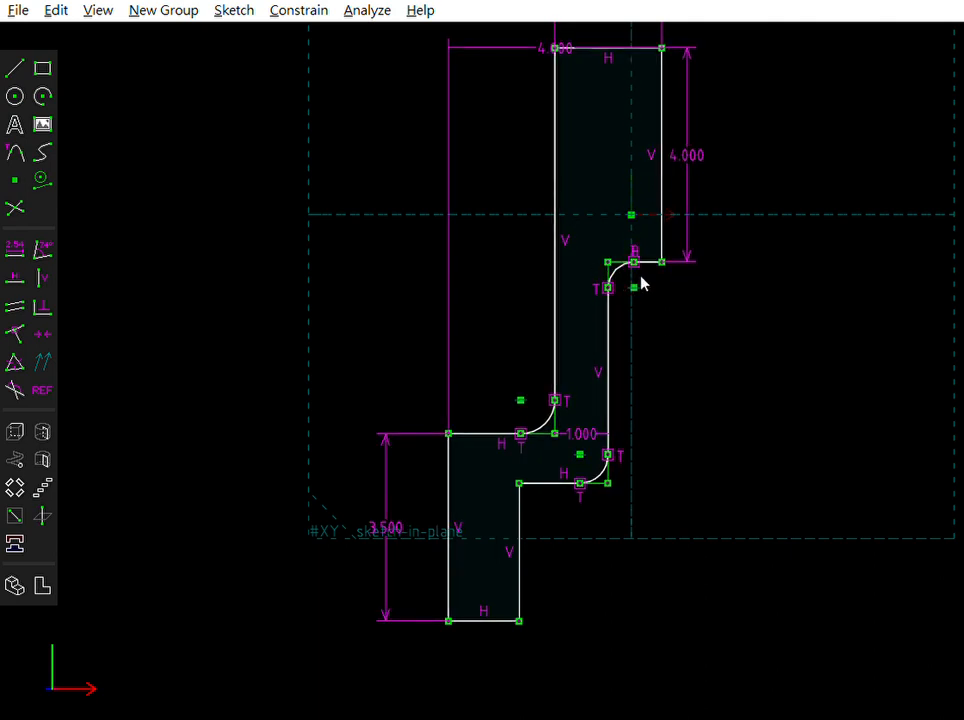
pyautogui.click(621, 257)
pyautogui.write('d')
pyautogui.write('0.5')
pyautogui.press('Return')
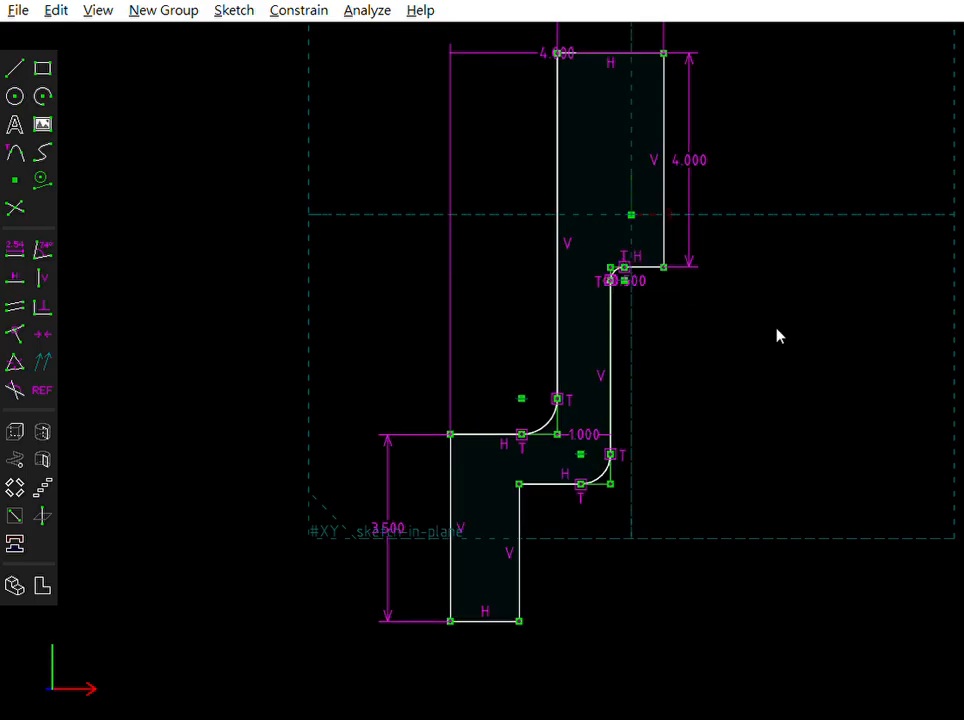
# Step: Set the diameter of the tangent arc at the neck's lower right corner to 3
pyautogui.click(607, 461)
pyautogui.press('d')
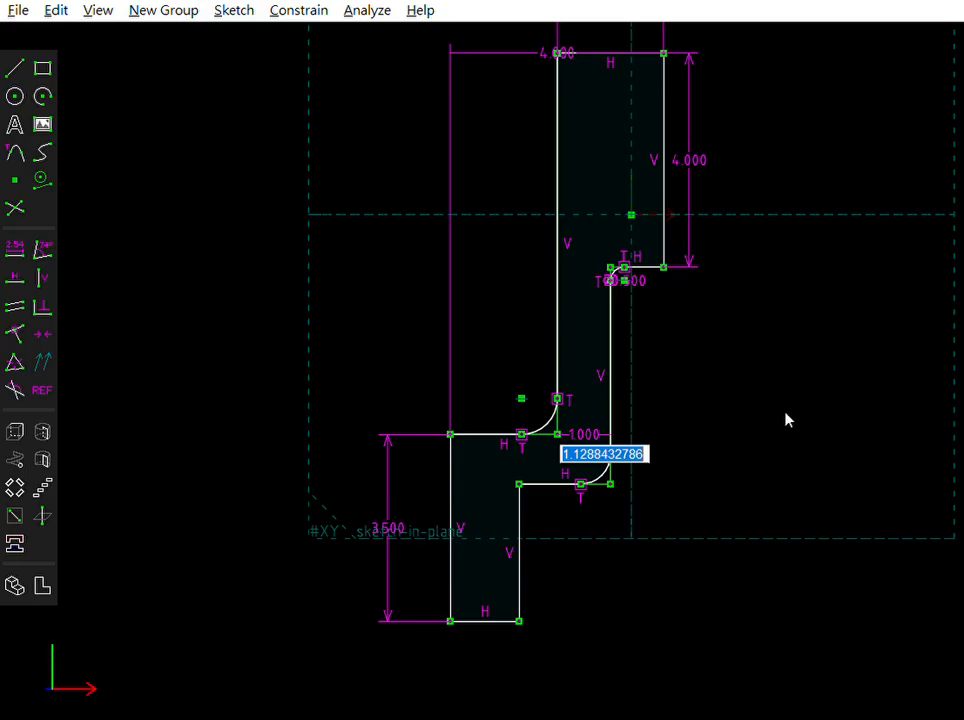
pyautogui.write('3')
pyautogui.press('Return')
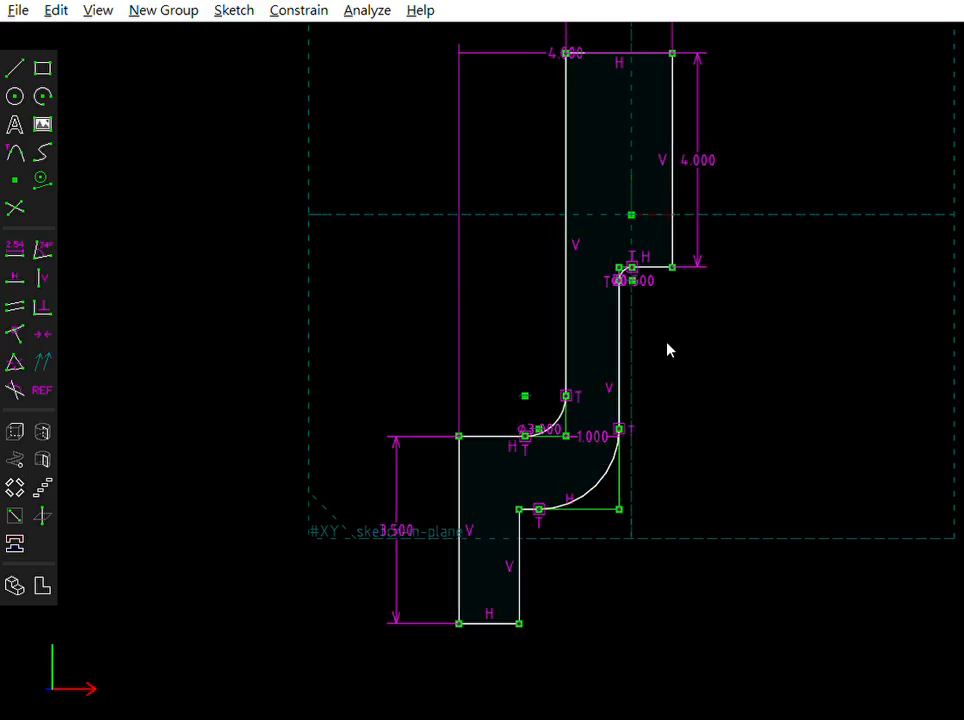
pyautogui.scroll(2, 564, 437)
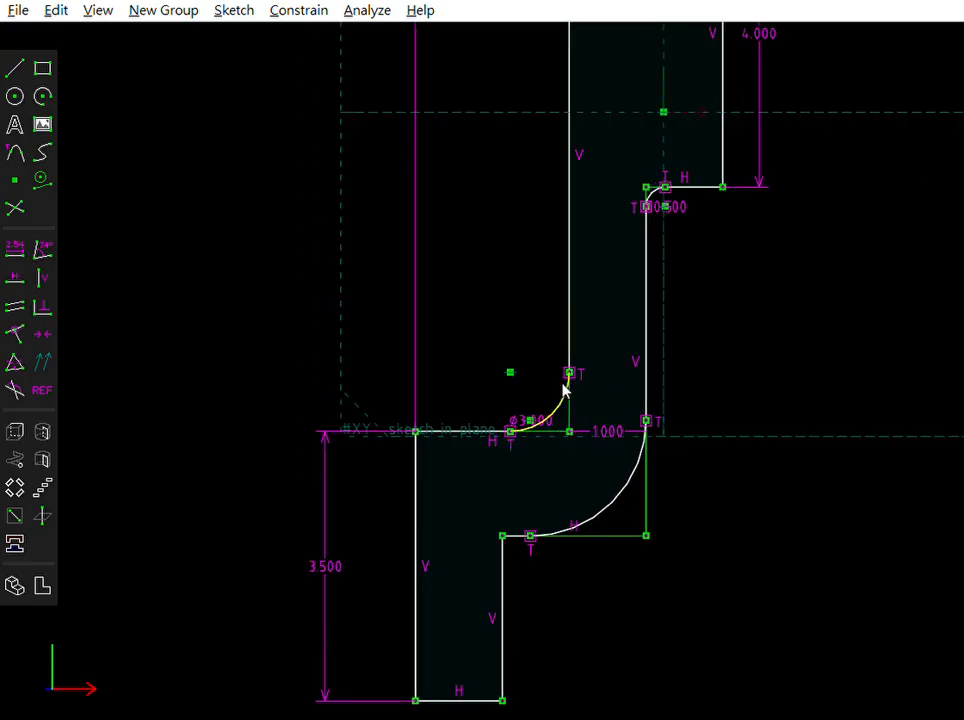
# Step: Set the diameter of the tangent arc at the neck's lower left corner to 1
pyautogui.click(564, 389)
pyautogui.write('d1')
pyautogui.press('Return')
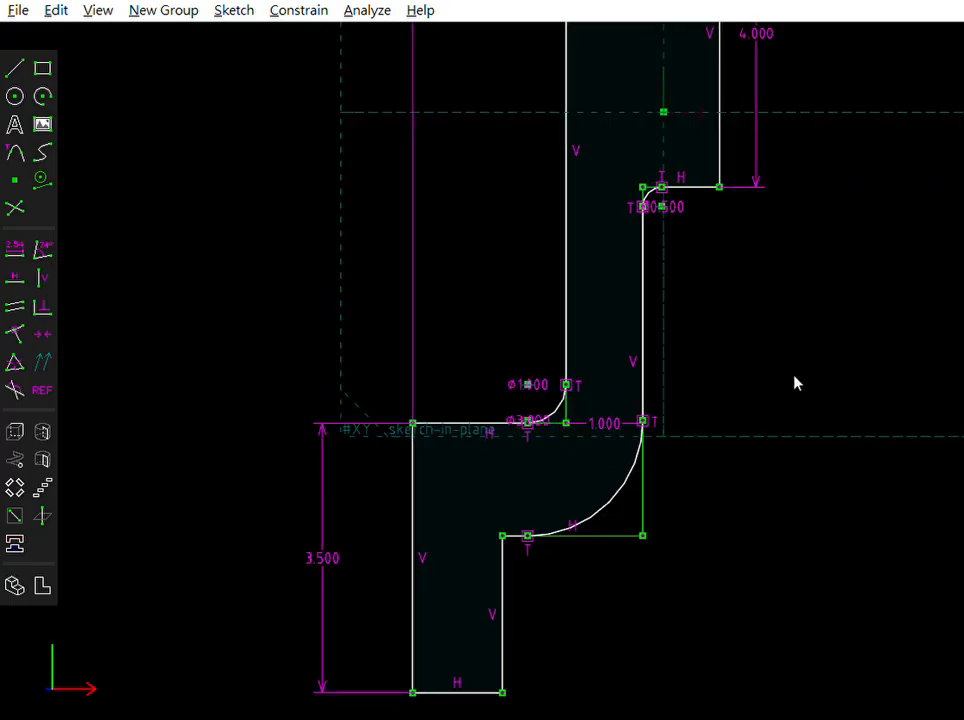
# Step: Round the upper right corner of the lower leg with a tangent arc and set its diameter to 0.5
pyautogui.click(502, 535)
pyautogui.hotkey('shift', 'a')
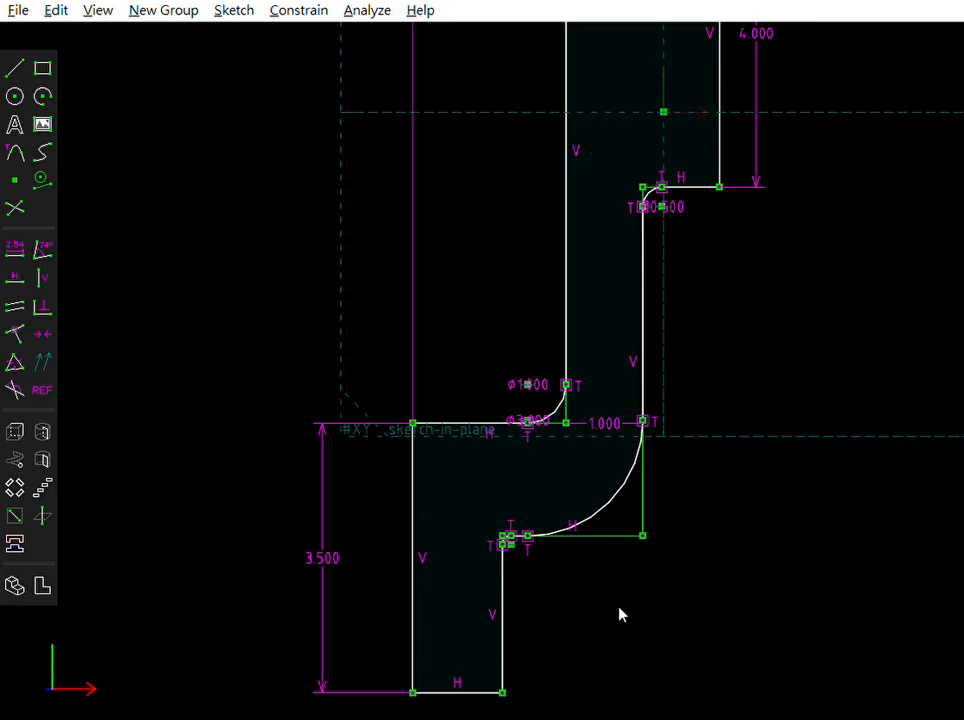
pyautogui.scroll(5, 533, 574)
pyautogui.click(493, 480)
pyautogui.moveTo(501, 466); pyautogui.dragTo(510, 476)
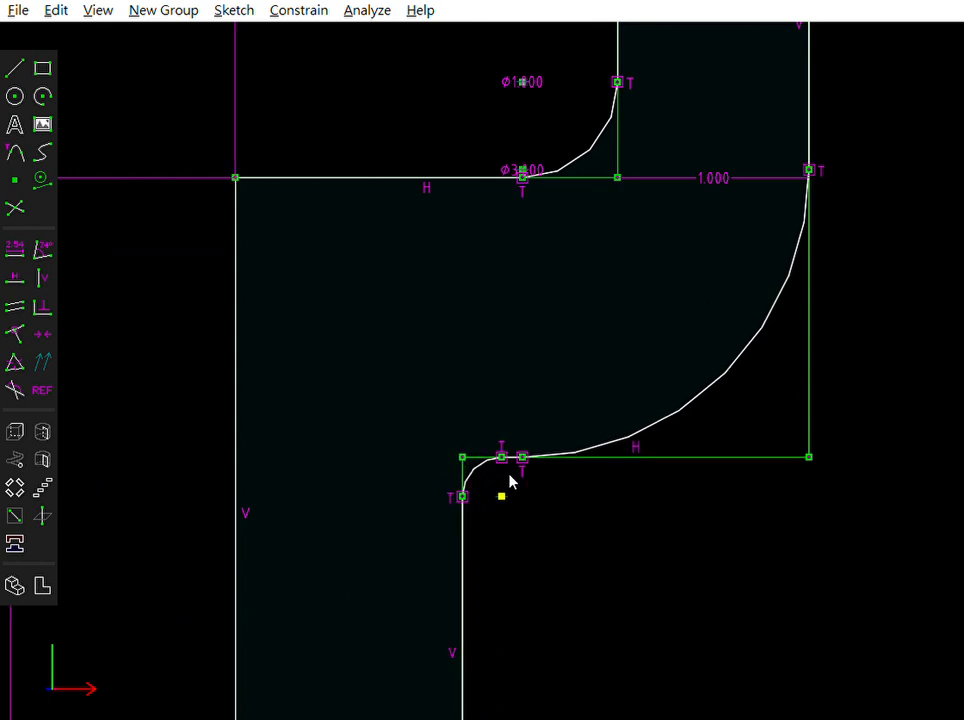
pyautogui.click(482, 447)
pyautogui.press('d')
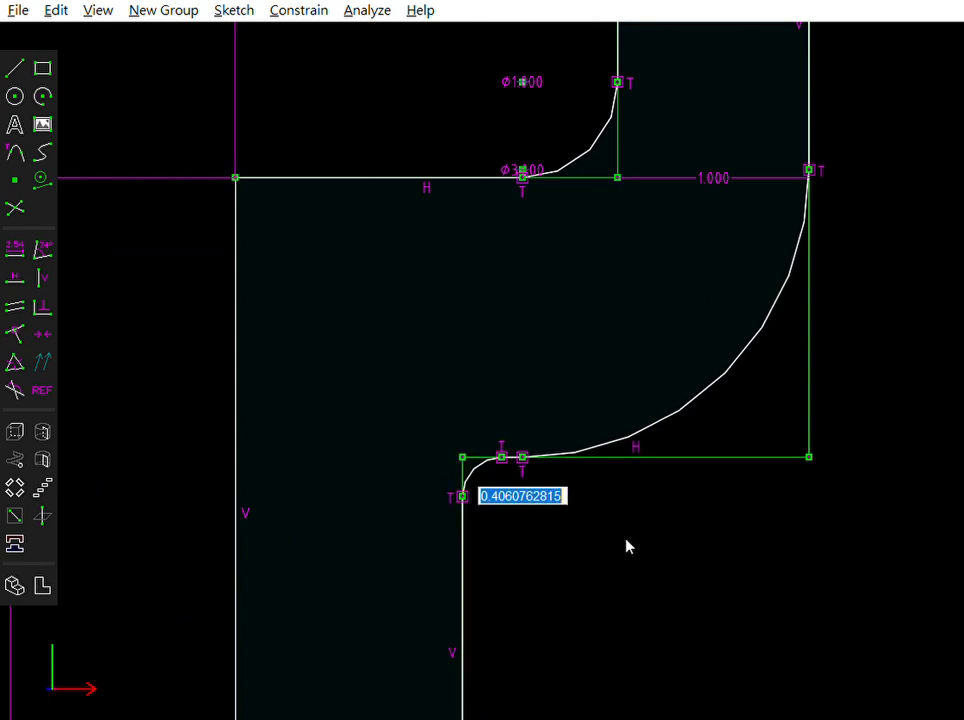
pyautogui.write('0.5')
pyautogui.press('Return')
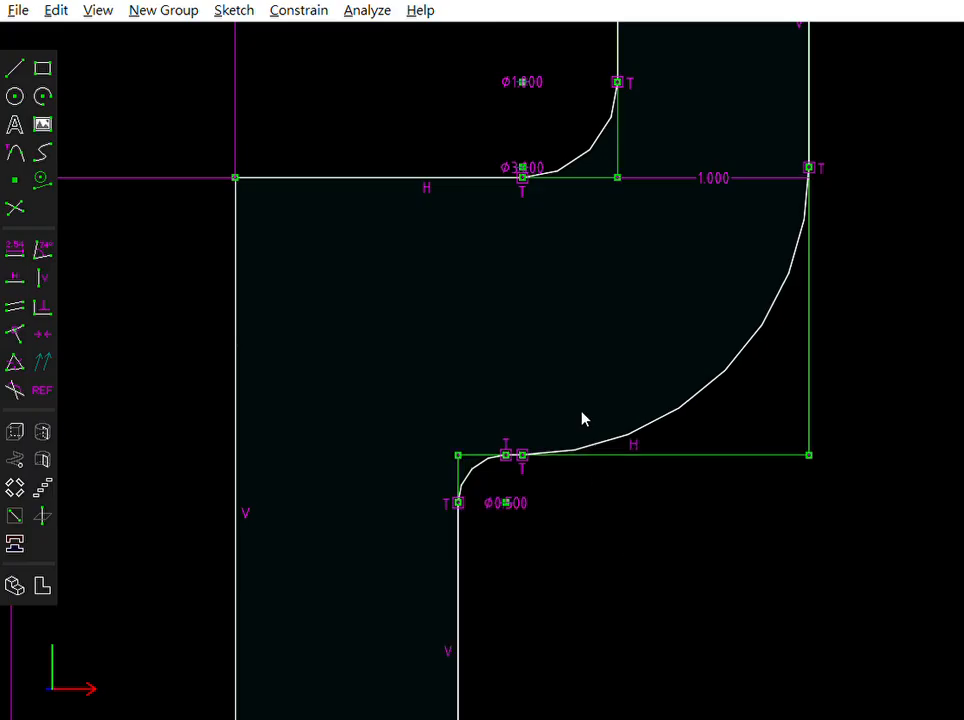
pyautogui.scroll(-8, 676, 351)
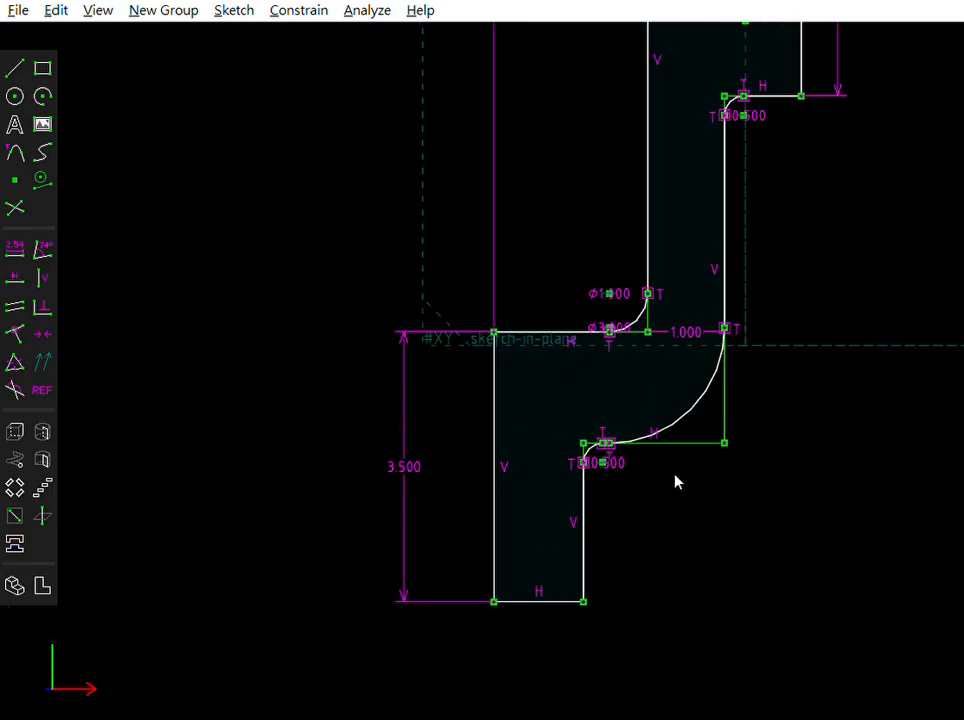
# Step: Set the overall height from the profile's top right corner to its bottom edge to 8.625 and place the dimension clear of the 4.000 one
pyautogui.moveTo(633, 73); pyautogui.dragTo(625, 35)
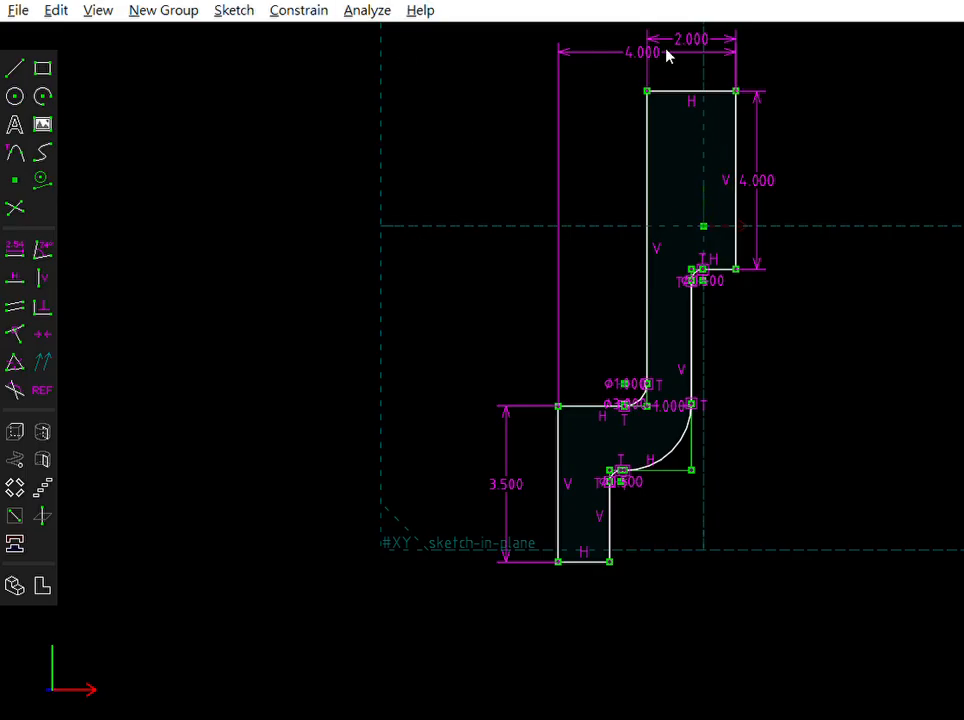
pyautogui.click(735, 91)
pyautogui.click(596, 558)
pyautogui.press('d')
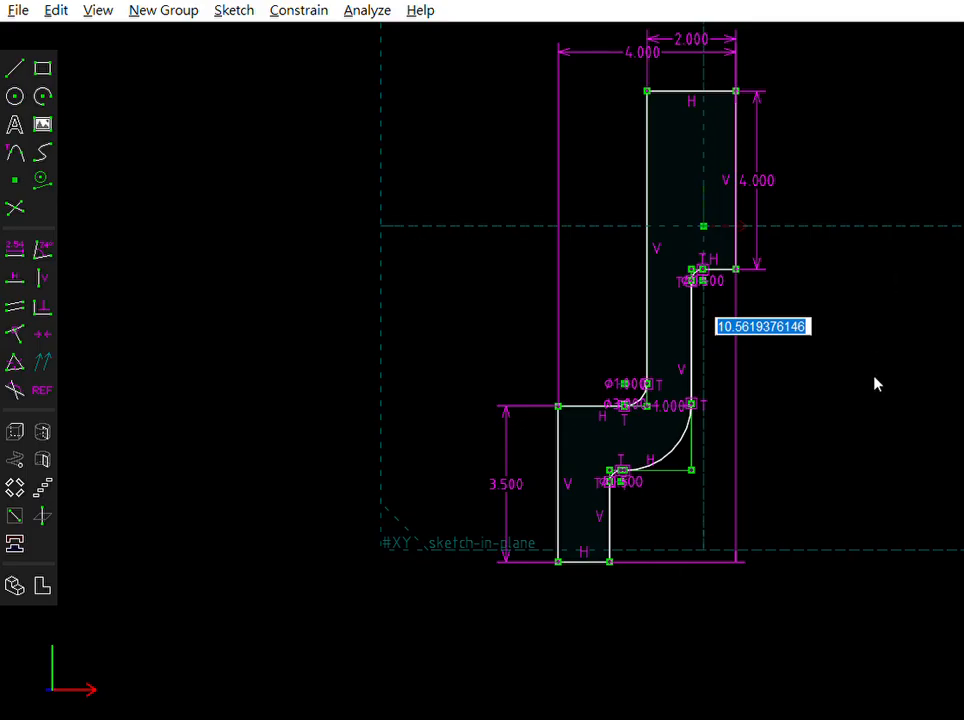
pyautogui.write('8')
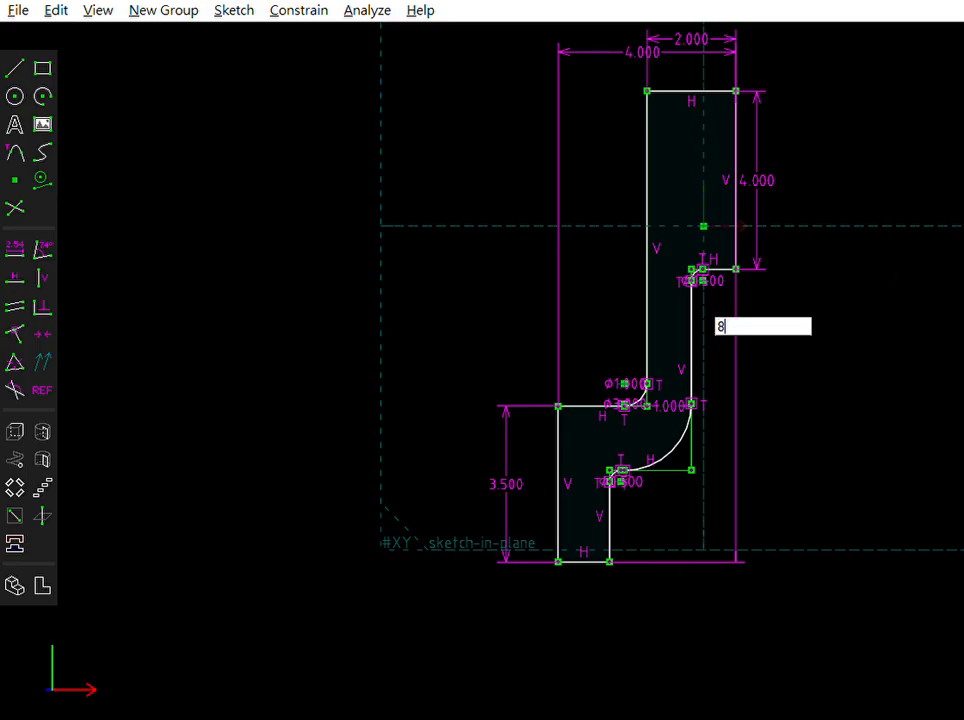
pyautogui.write('.625')
pyautogui.press('Return')
pyautogui.moveTo(758, 343); pyautogui.dragTo(838, 330)
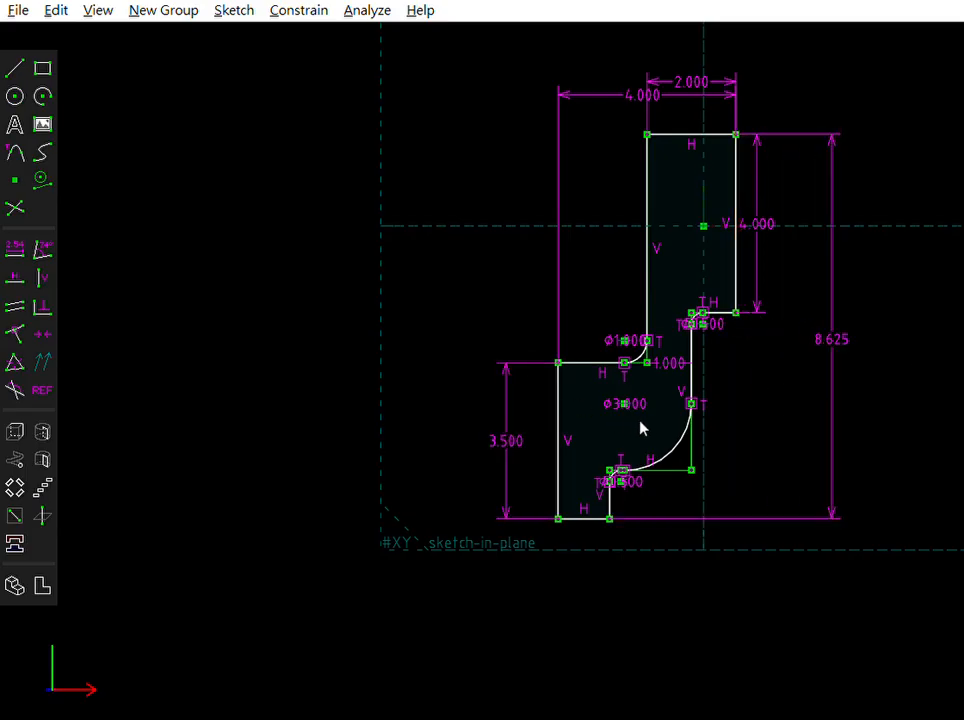
# Step: Pull the neck's lower right corner upward and set the distance from the lower leg's upper right corner to the shoulder's top edge to 1
pyautogui.moveTo(690, 466); pyautogui.dragTo(694, 424)
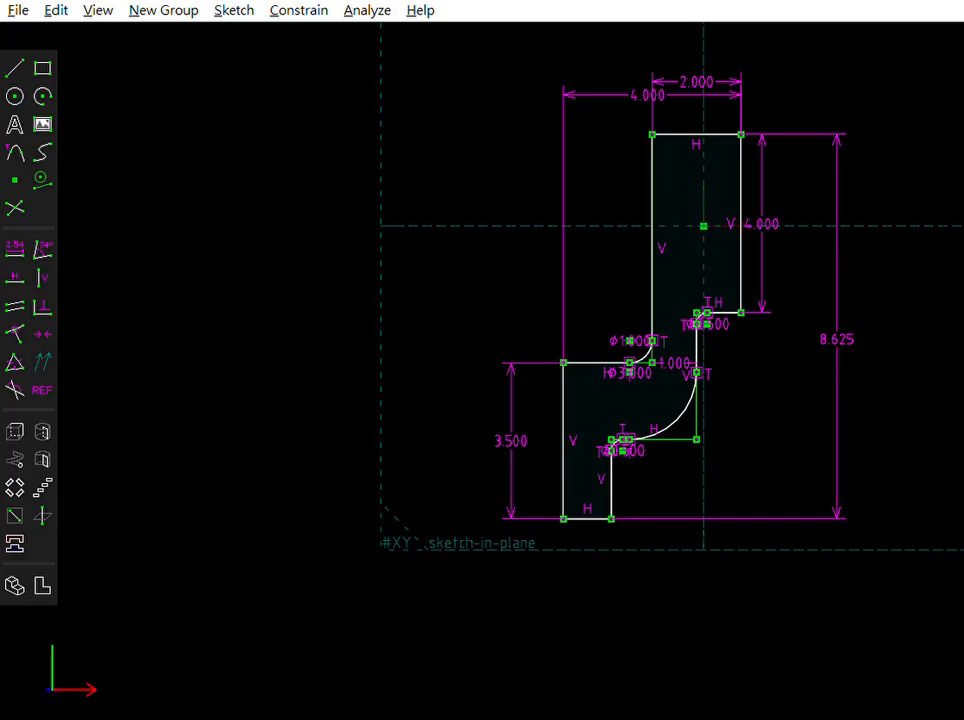
pyautogui.moveTo(701, 428)
pyautogui.mouseDown()
pyautogui.moveTo(705, 398)
pyautogui.moveTo(708, 407)
pyautogui.mouseUp()
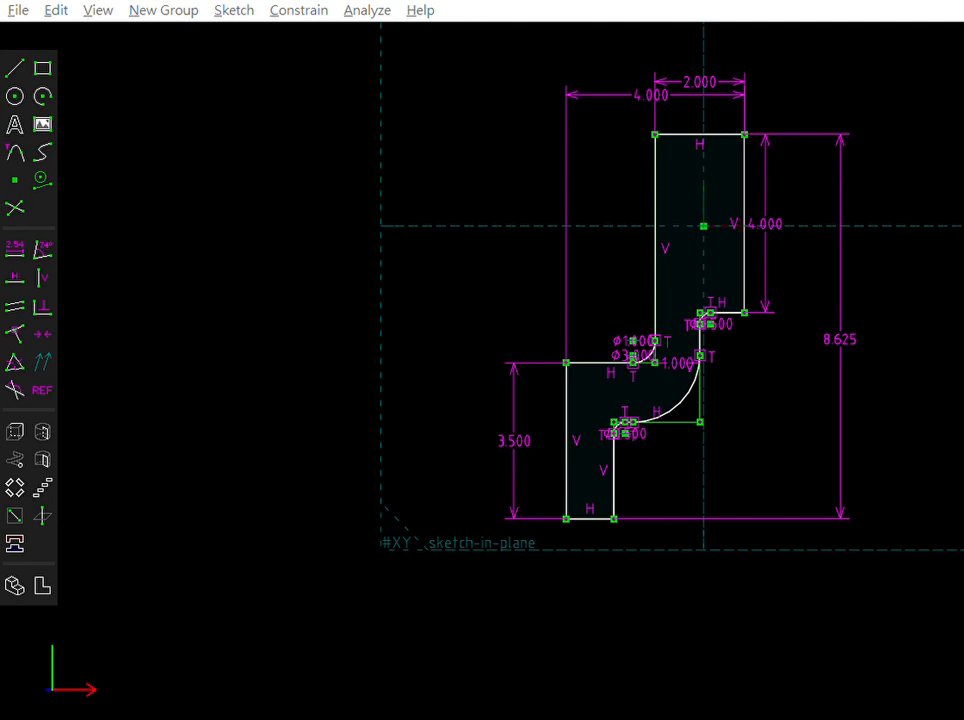
pyautogui.scroll(2, 682, 422)
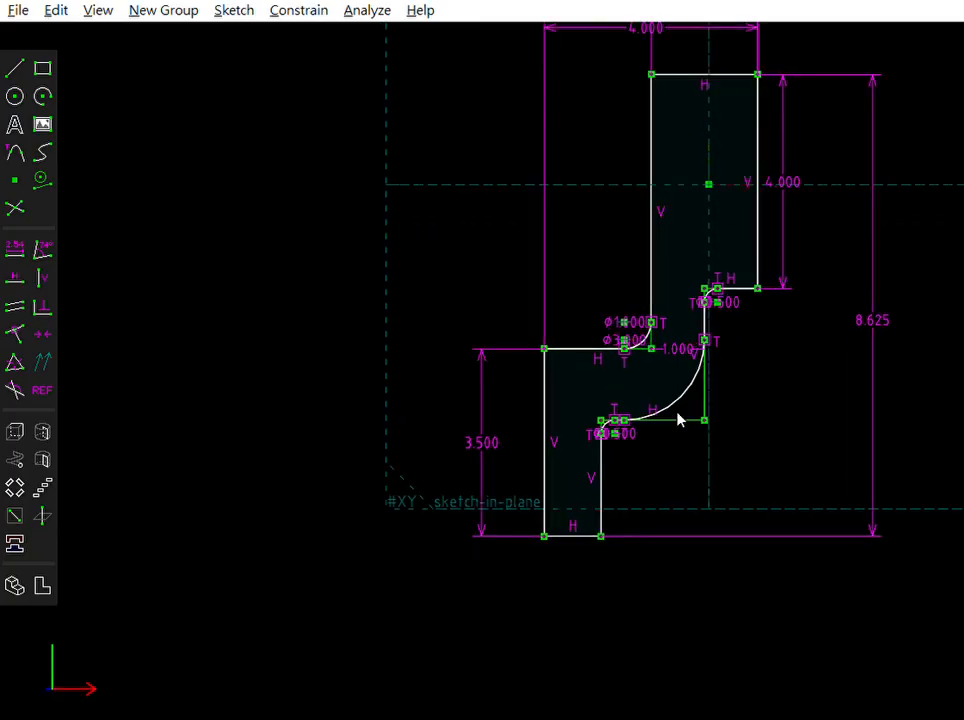
pyautogui.scroll(4, 605, 421)
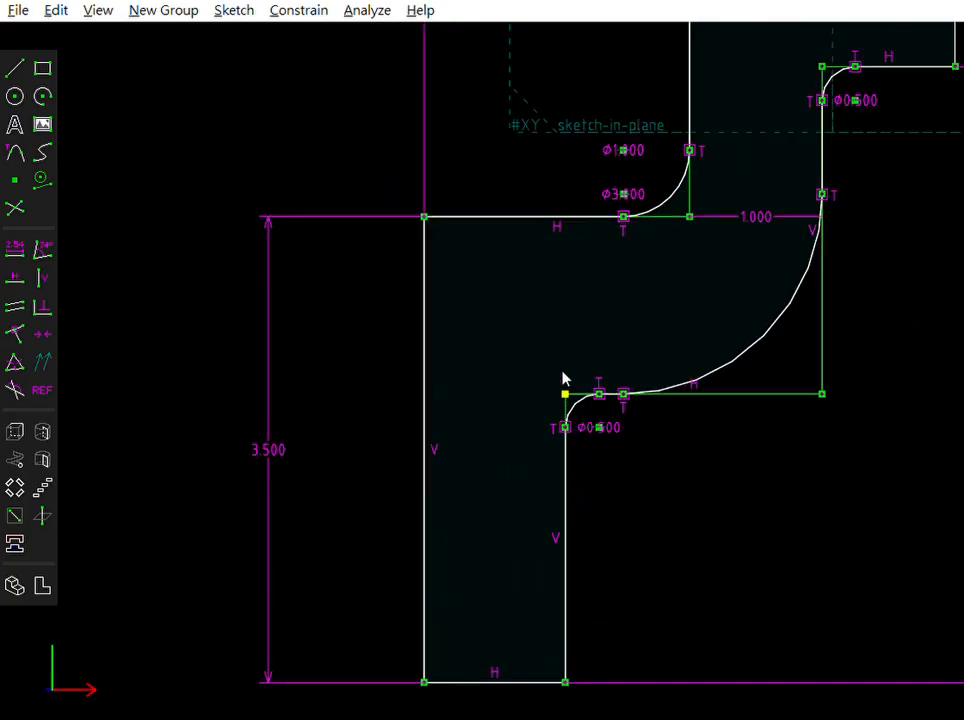
pyautogui.click(570, 384)
pyautogui.click(518, 205)
pyautogui.press('d')
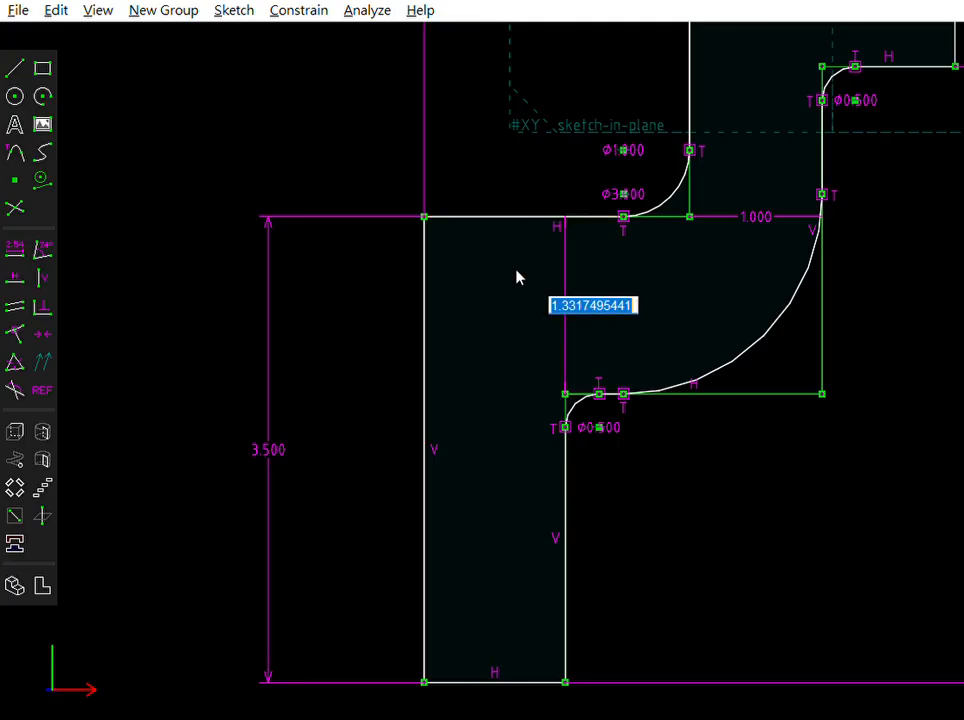
pyautogui.write('1')
pyautogui.press('Return')
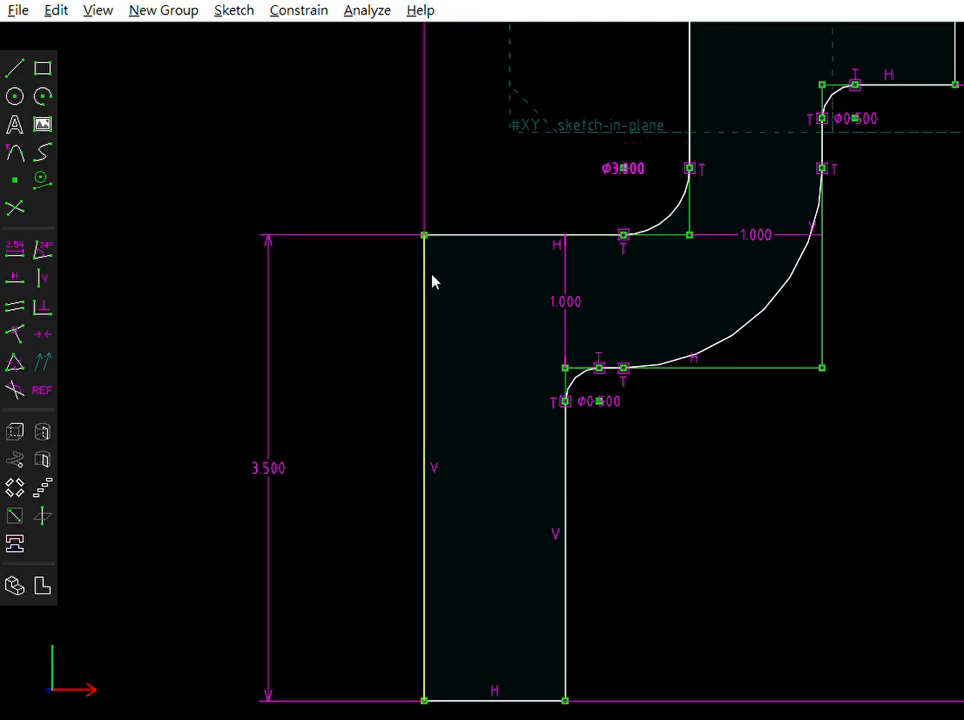
pyautogui.scroll(-5, 450, 290)
pyautogui.scroll(-2, 470, 287)
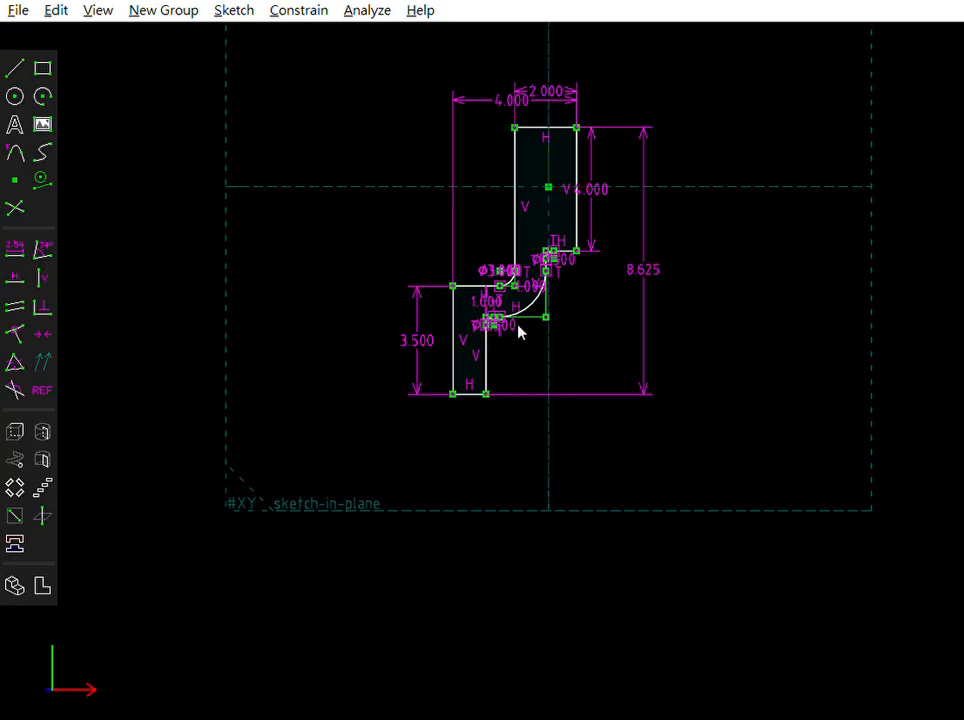
# Step: Extrude the profile symmetrically to both sides and set the extrusion depth to 10.5
pyautogui.click(24, 424)
pyautogui.moveTo(715, 365); pyautogui.dragTo(815, 359, button='middle')
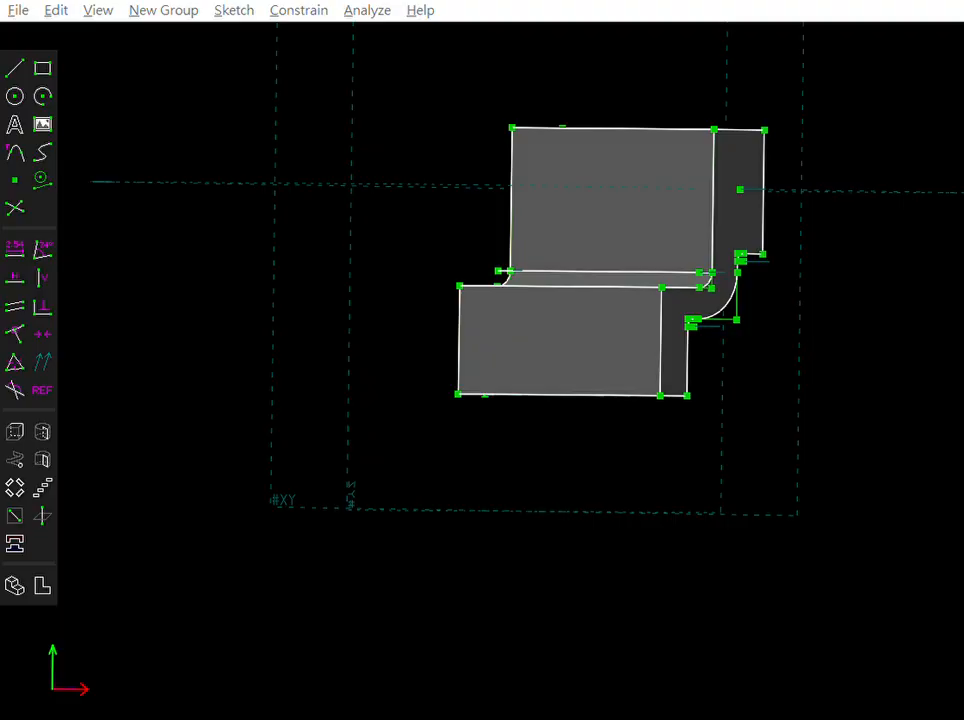
pyautogui.click(504, 379)
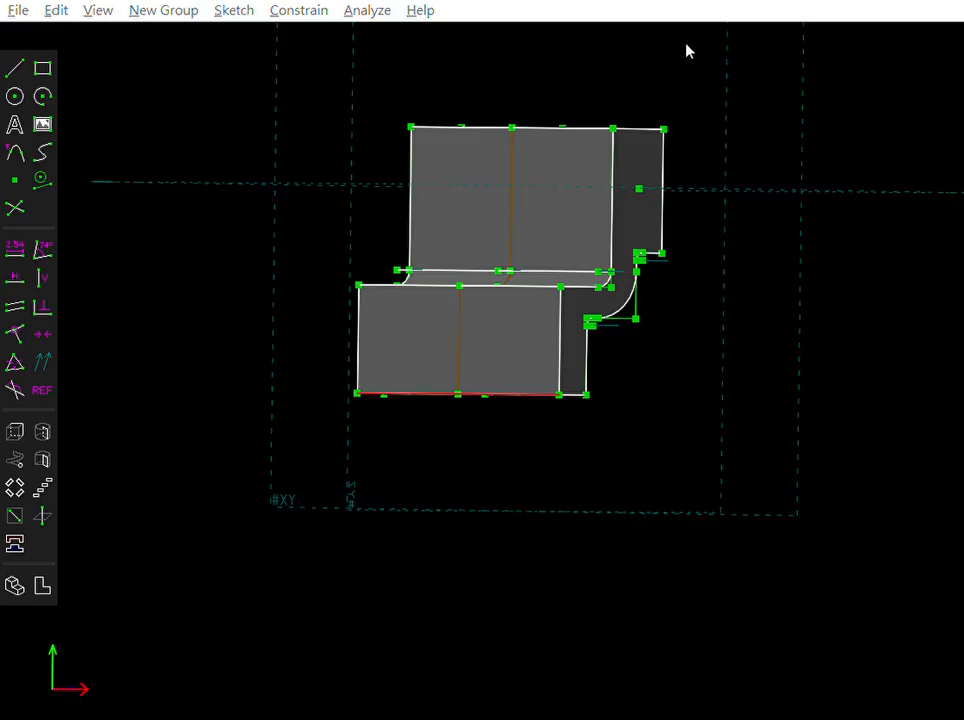
pyautogui.press('d')
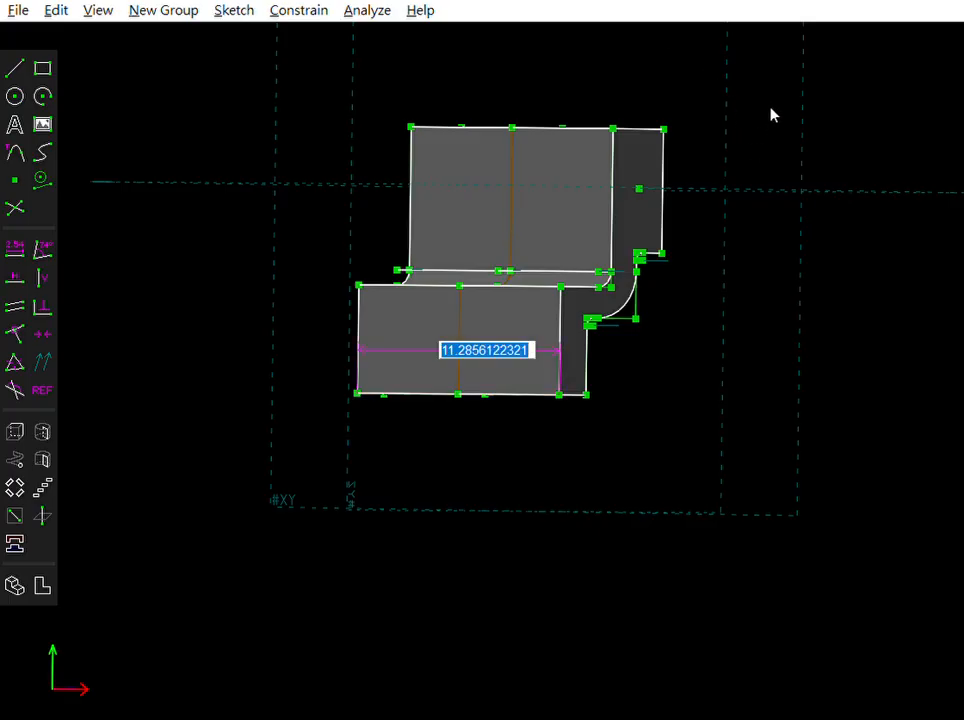
pyautogui.write('10.5')
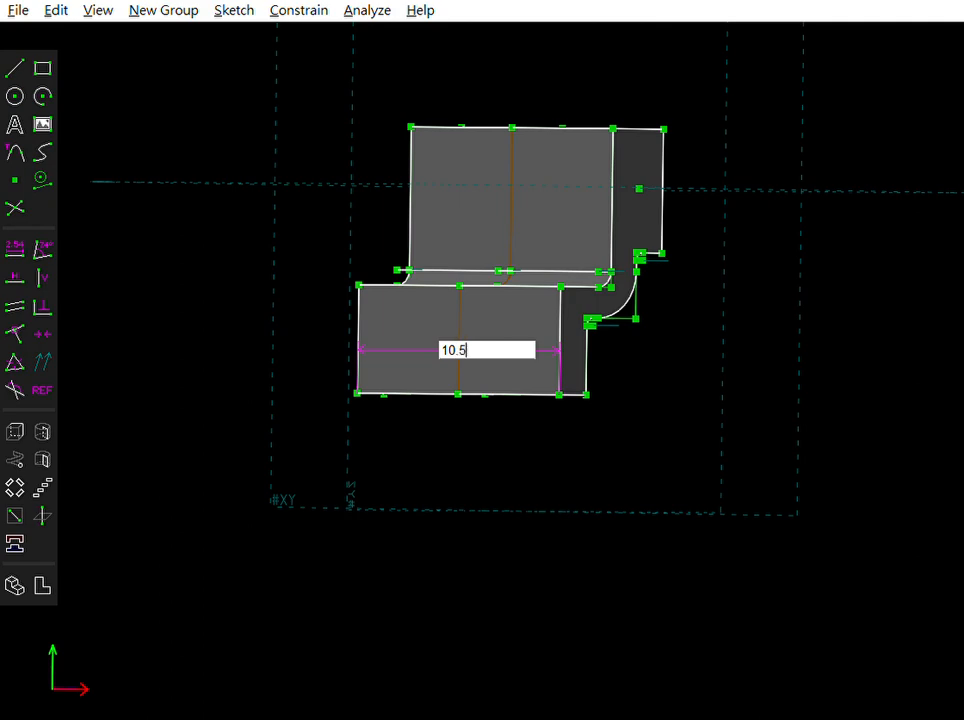
pyautogui.press('Return')
# Step: Create a new sketch plane through the midpoint of the solid's bottom edge, aligned with the upper face's top and right edges
pyautogui.moveTo(630, 230)
pyautogui.mouseDown(button='middle')
pyautogui.moveTo(751, 224)
pyautogui.moveTo(631, 275)
pyautogui.moveTo(540, 260)
pyautogui.moveTo(590, 243)
pyautogui.moveTo(676, 256)
pyautogui.moveTo(770, 244)
pyautogui.mouseUp(button='middle')
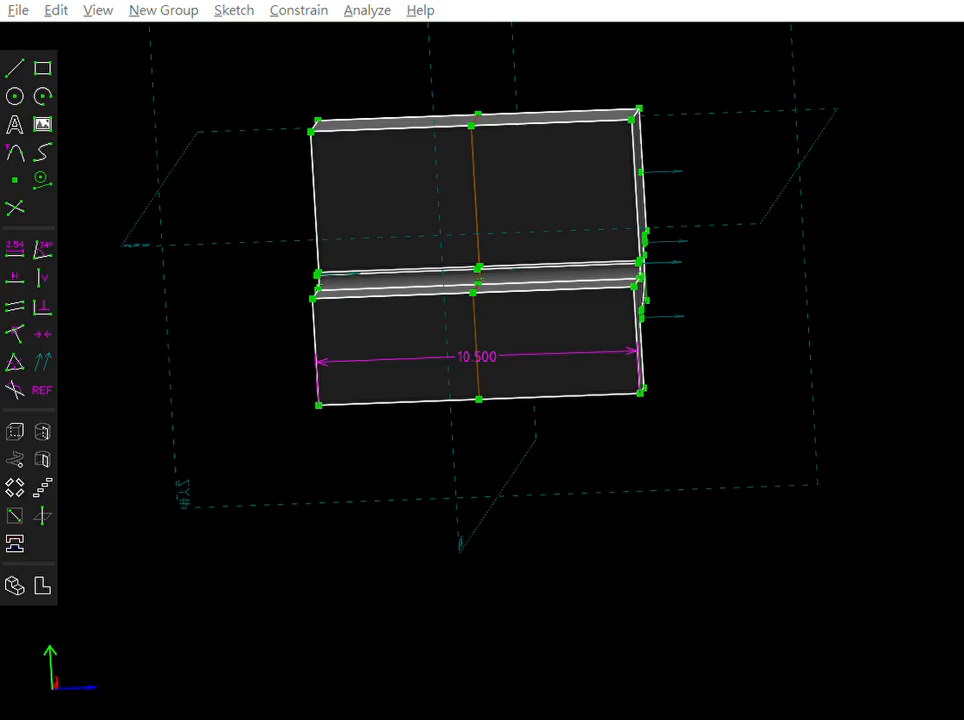
pyautogui.scroll(2, 575, 97)
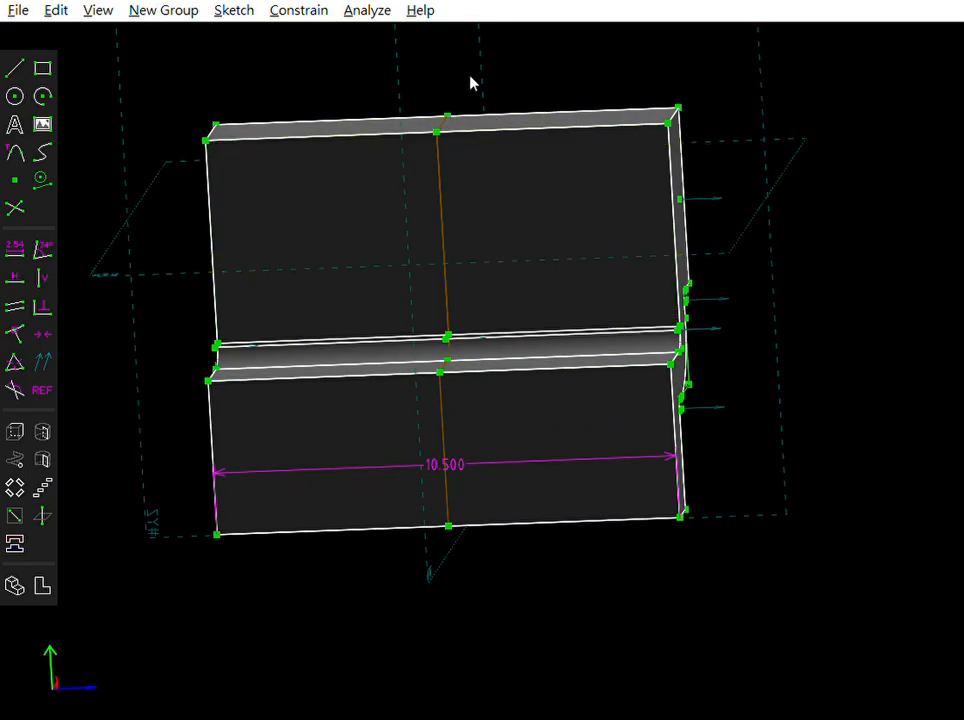
pyautogui.moveTo(502, 65); pyautogui.dragTo(501, 60, button='middle')
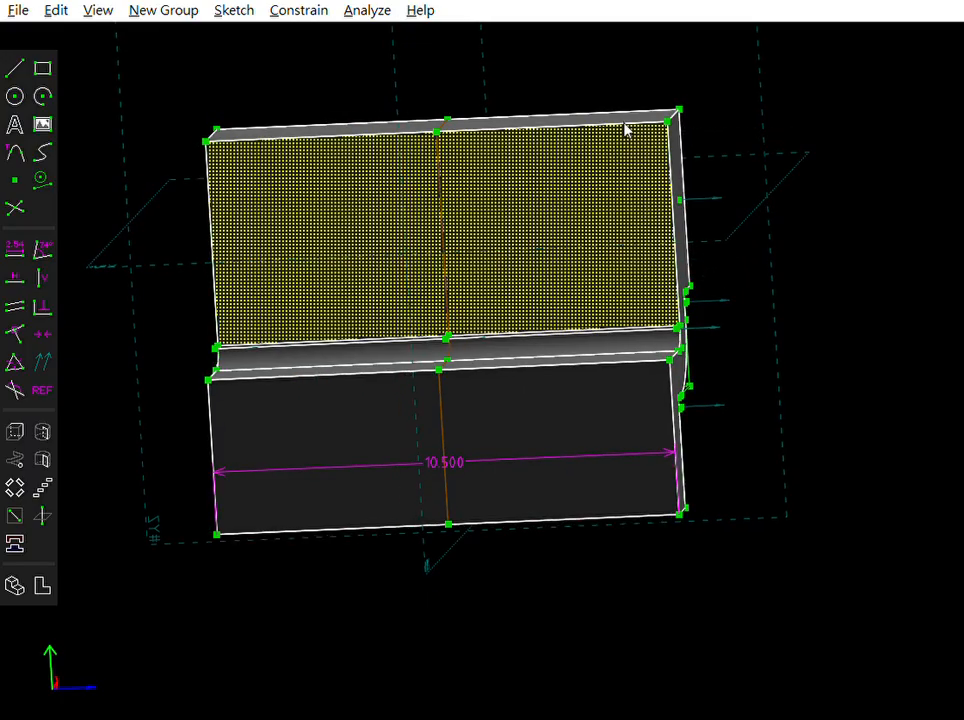
pyautogui.click(630, 122)
pyautogui.click(663, 130)
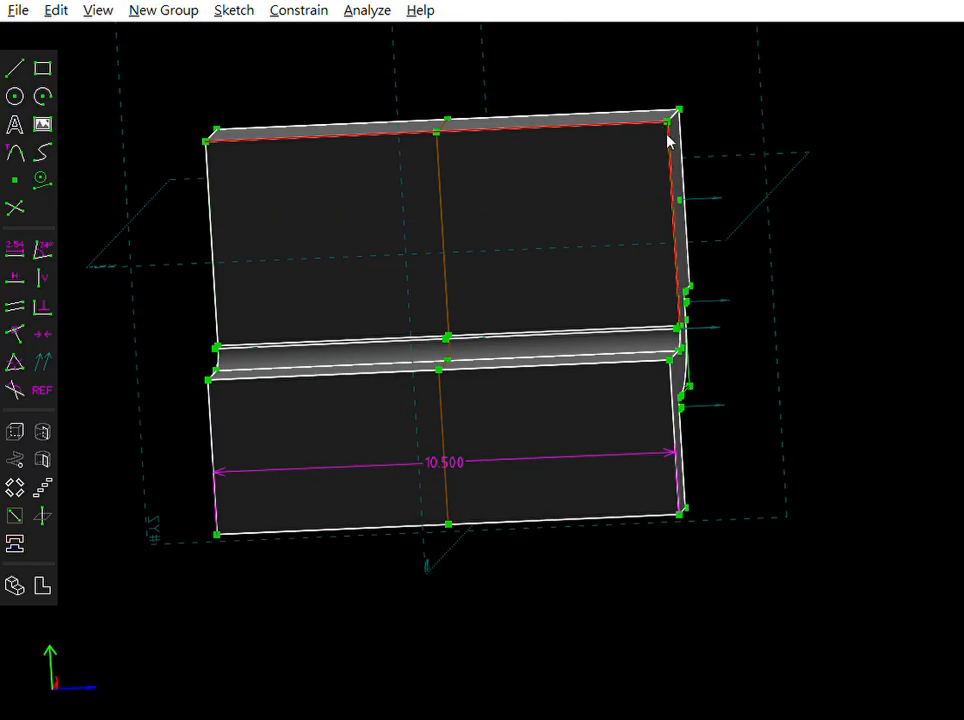
pyautogui.click(449, 523)
pyautogui.hotkey('alt', 'n')
pyautogui.press('w')
pyautogui.scroll(-2, 830, 440)
pyautogui.scroll(2, 645, 225)
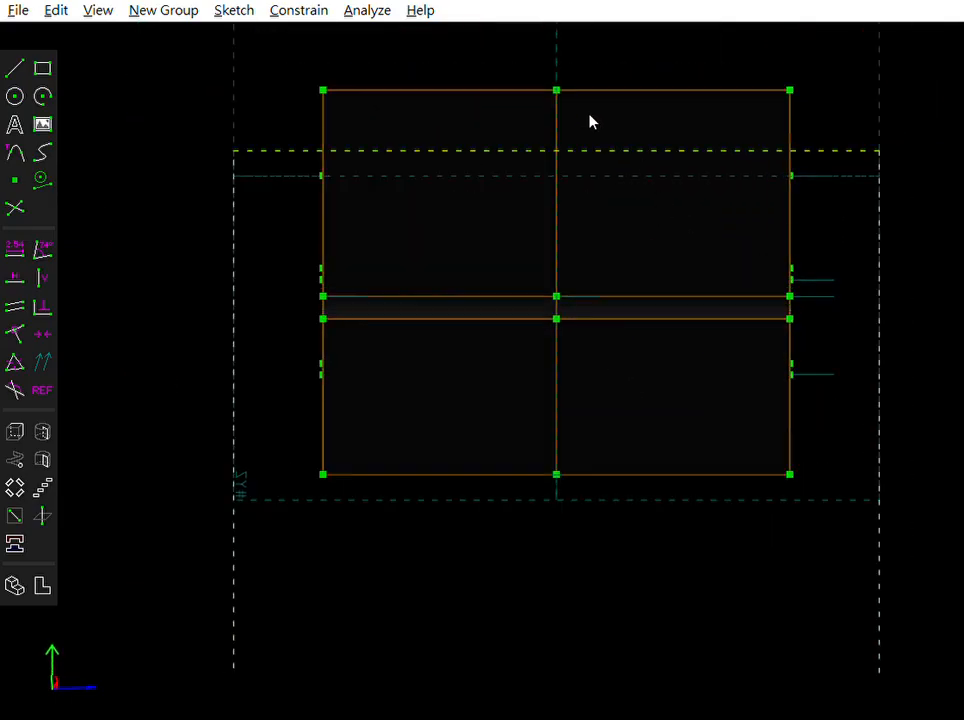
# Step: Draw outward-bulging semicircular arcs at both ends of the lower block, each spanning between its top and bottom edges
pyautogui.click(44, 88)
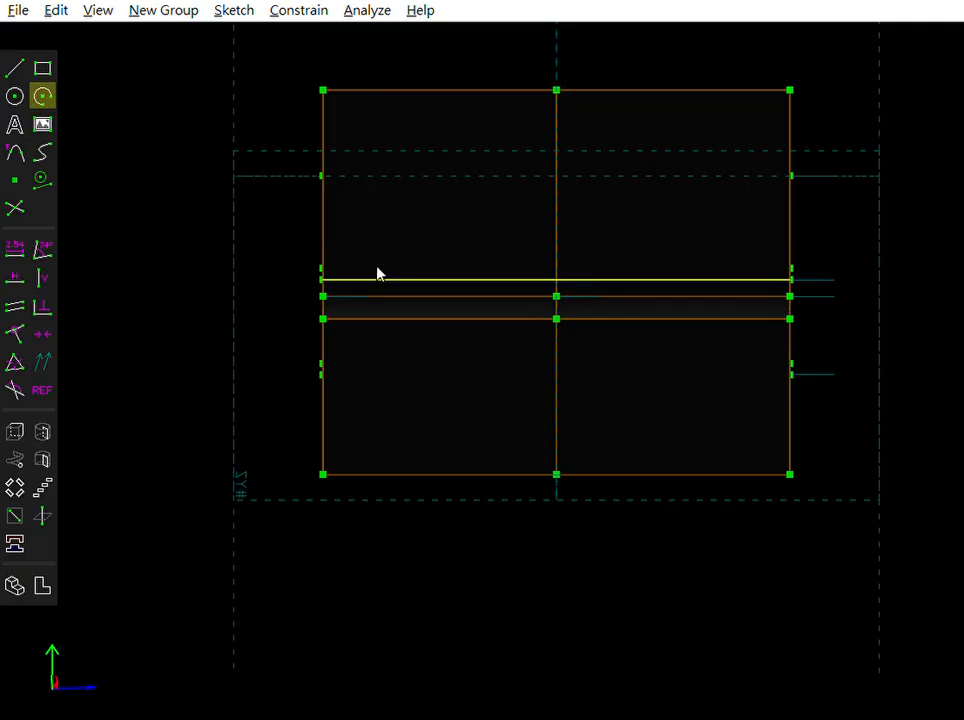
pyautogui.click(405, 318)
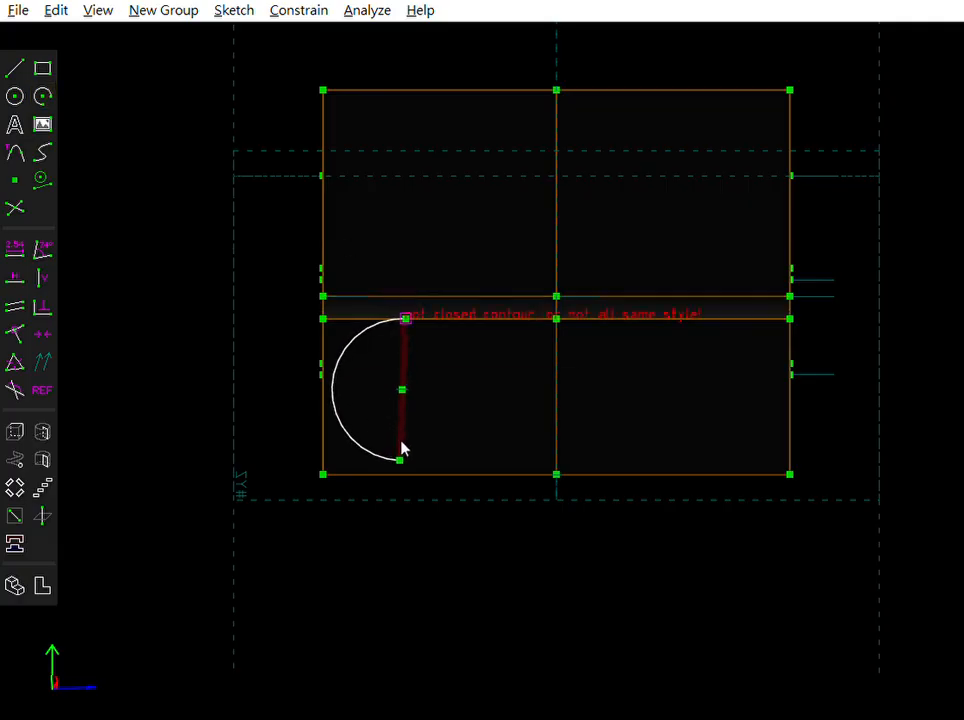
pyautogui.click(403, 473)
pyautogui.click(44, 88)
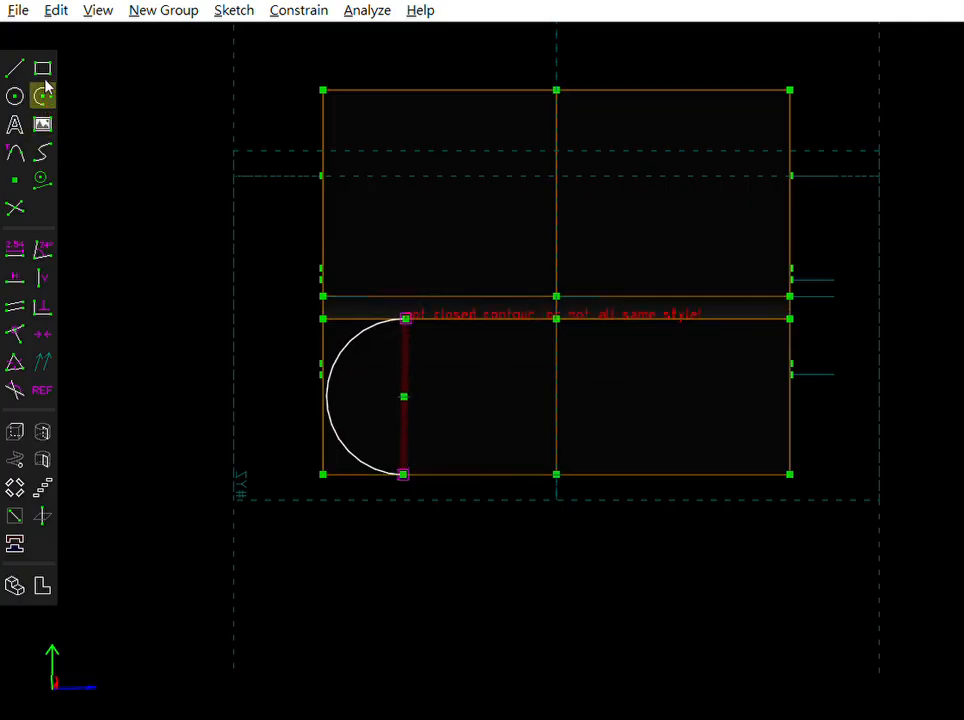
pyautogui.click(709, 474)
pyautogui.click(717, 412)
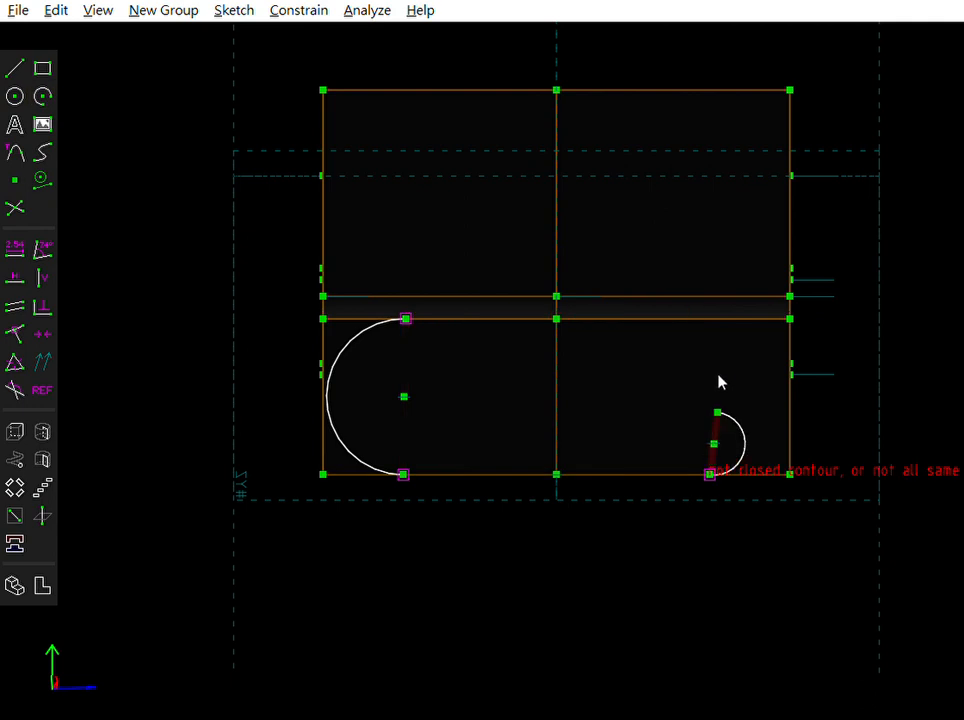
pyautogui.click(700, 316)
pyautogui.press('s')
pyautogui.click(709, 474)
pyautogui.click(404, 475)
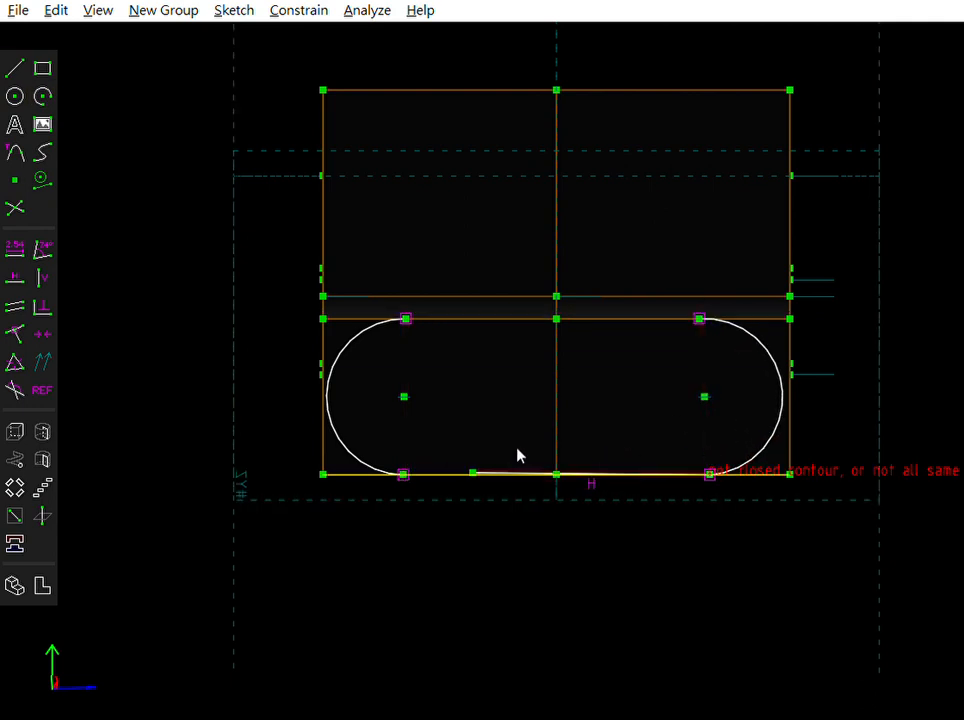
pyautogui.press('Escape')
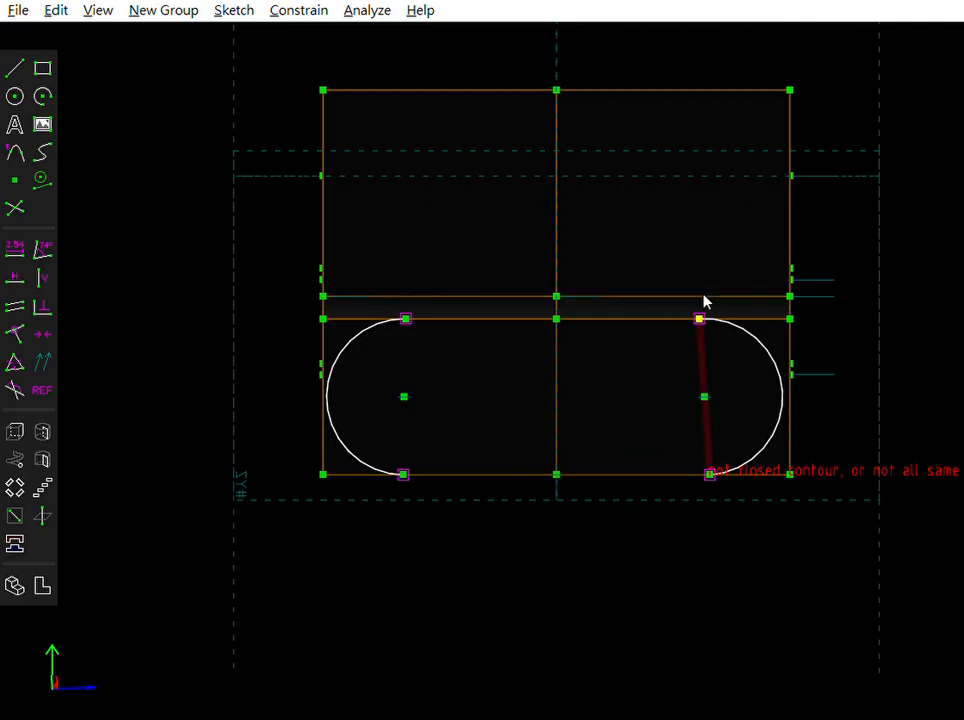
# Step: Draw a short line inward from the right arc's upper end along the lower block's top edge, followed by a vertical line up into the upper block
pyautogui.moveTo(705, 300); pyautogui.dragTo(627, 303)
pyautogui.press('s')
pyautogui.click(626, 306)
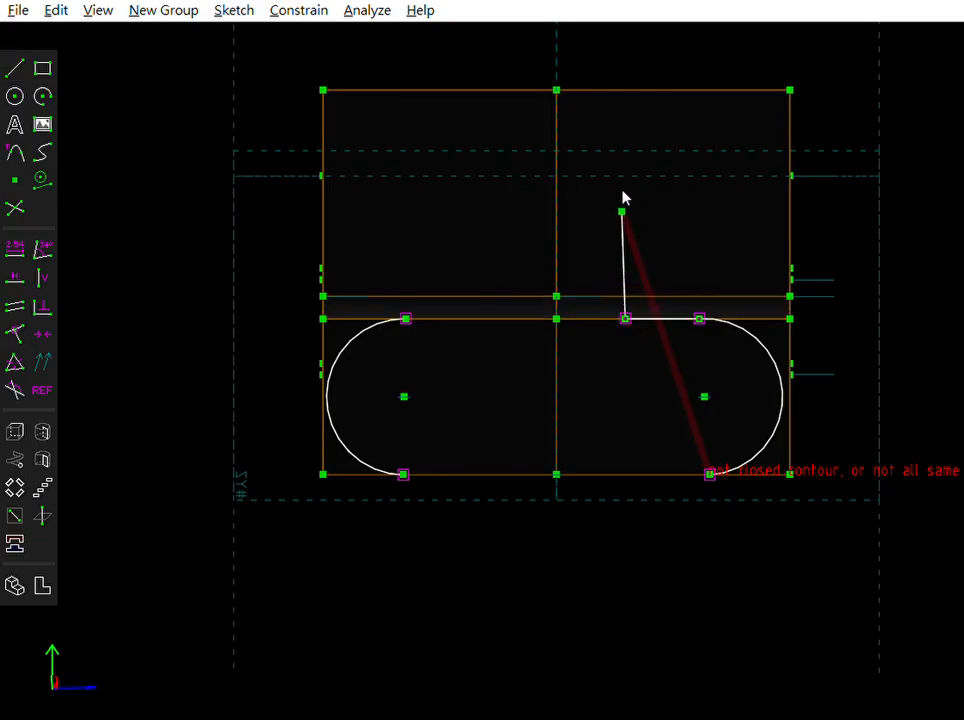
pyautogui.click(624, 208)
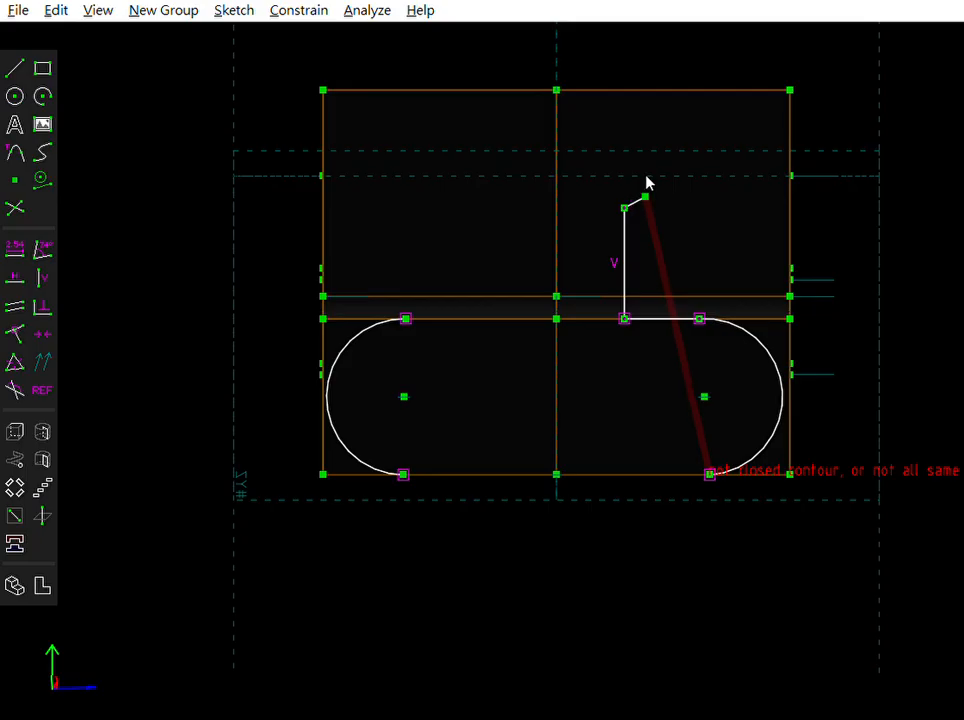
pyautogui.press('Escape')
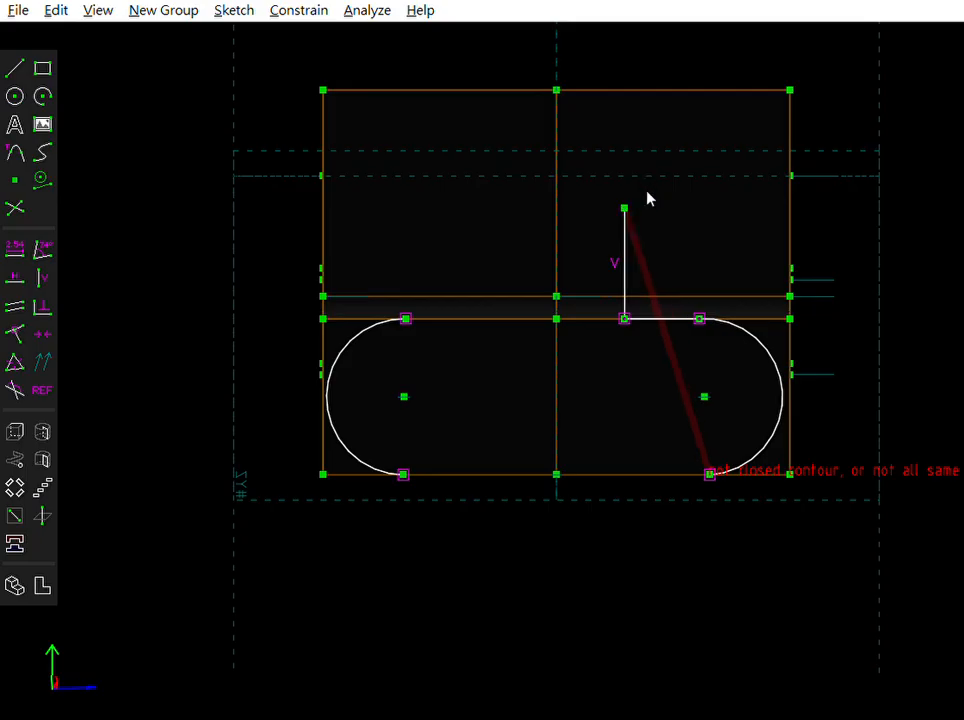
# Step: Draw a short line inward from the left arc's upper end along the lower block's top edge, followed by a vertical line up into the upper block
pyautogui.press('s')
pyautogui.click(405, 306)
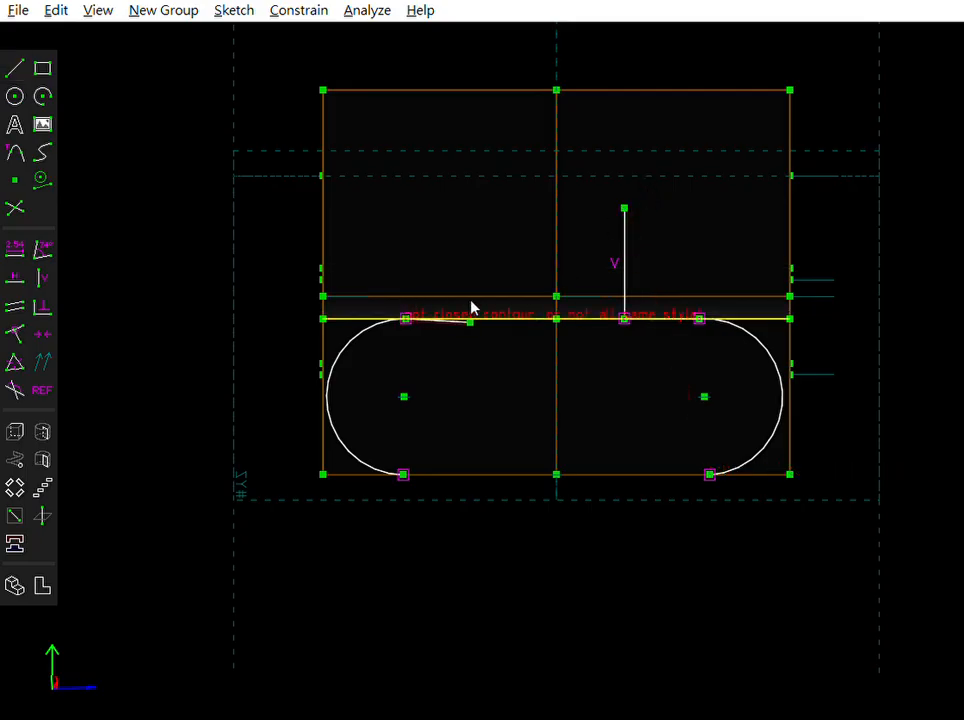
pyautogui.press('s')
pyautogui.click(501, 310)
pyautogui.click(503, 204)
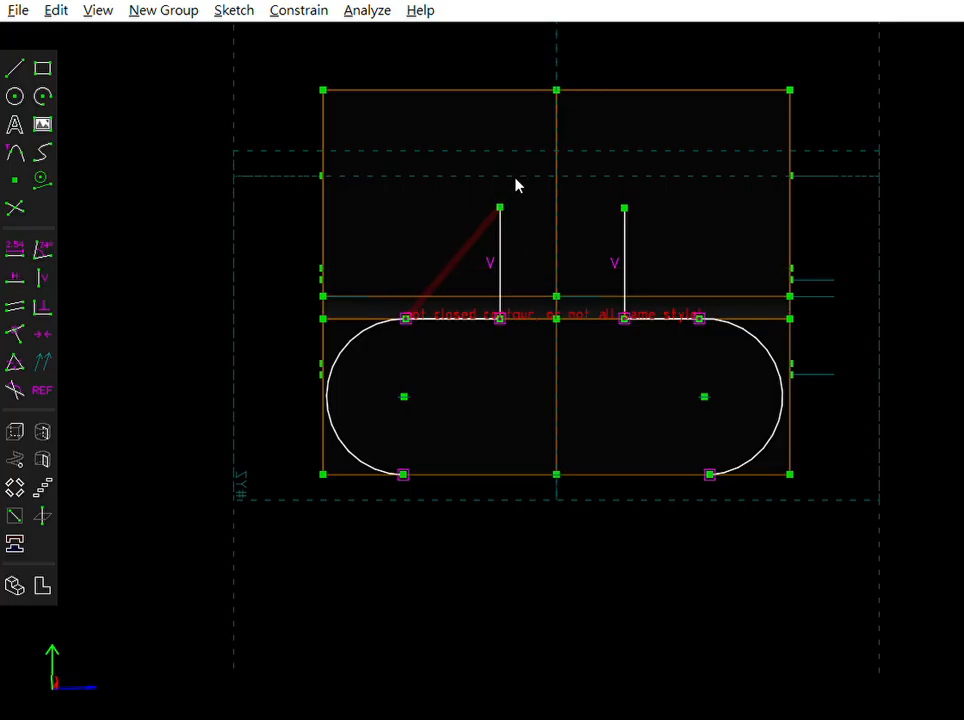
# Step: Draw an upward-bulging arc joining the upper ends of the two vertical lines
pyautogui.press('a')
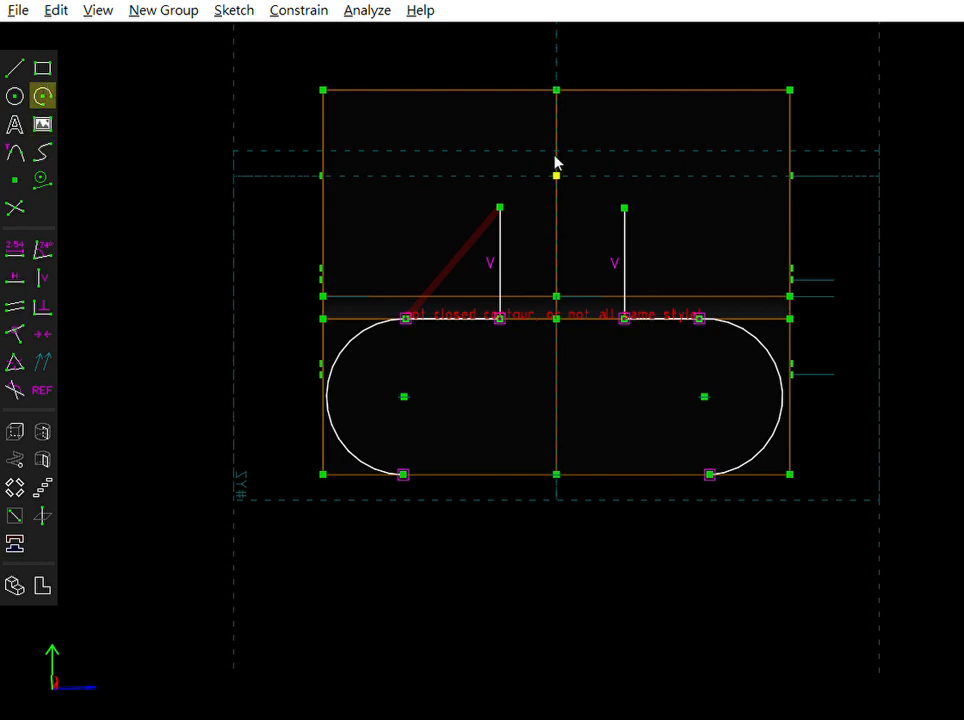
pyautogui.click(625, 192)
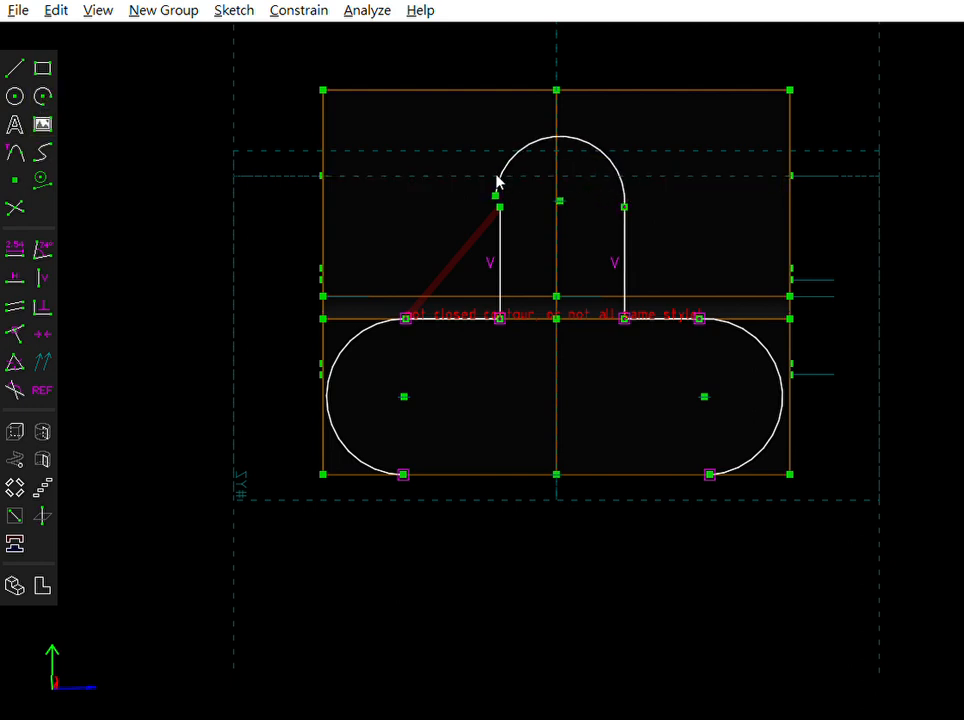
pyautogui.click(499, 207)
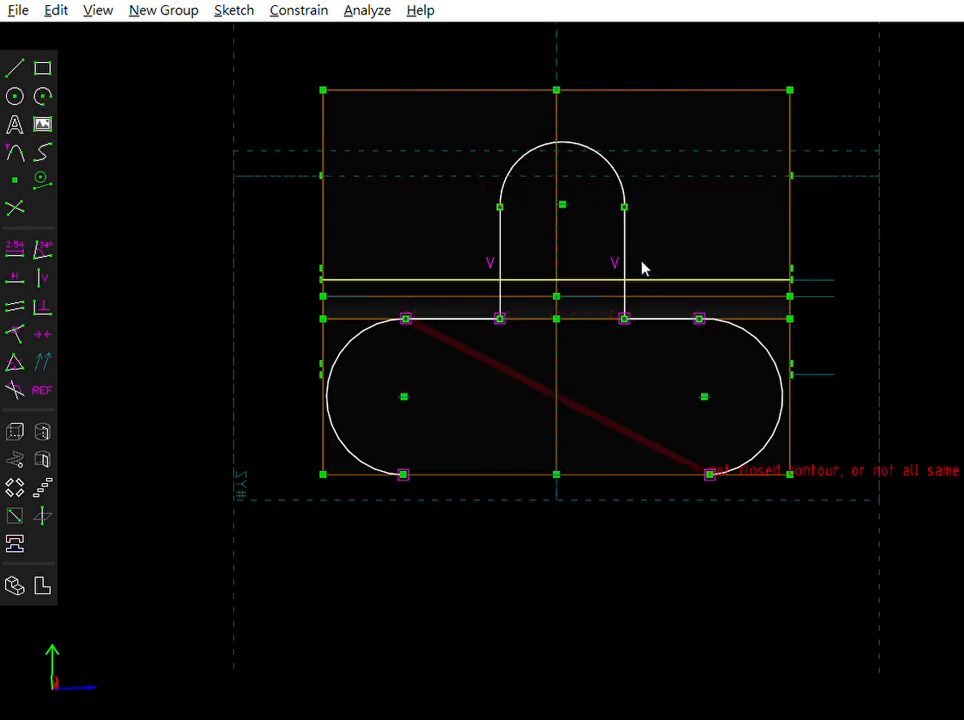
# Step: Draw connected lines around the outside of the block from the right arc's lower end to the left arc's lower end, closing the contour
pyautogui.press('s')
pyautogui.click(712, 461)
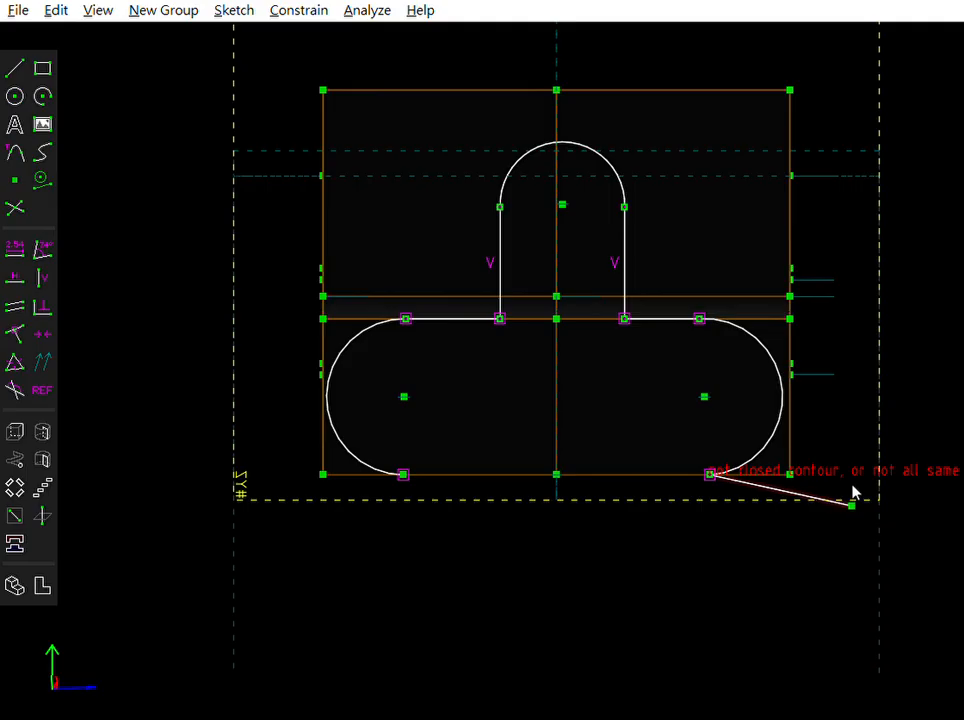
pyautogui.click(861, 522)
pyautogui.click(906, 58)
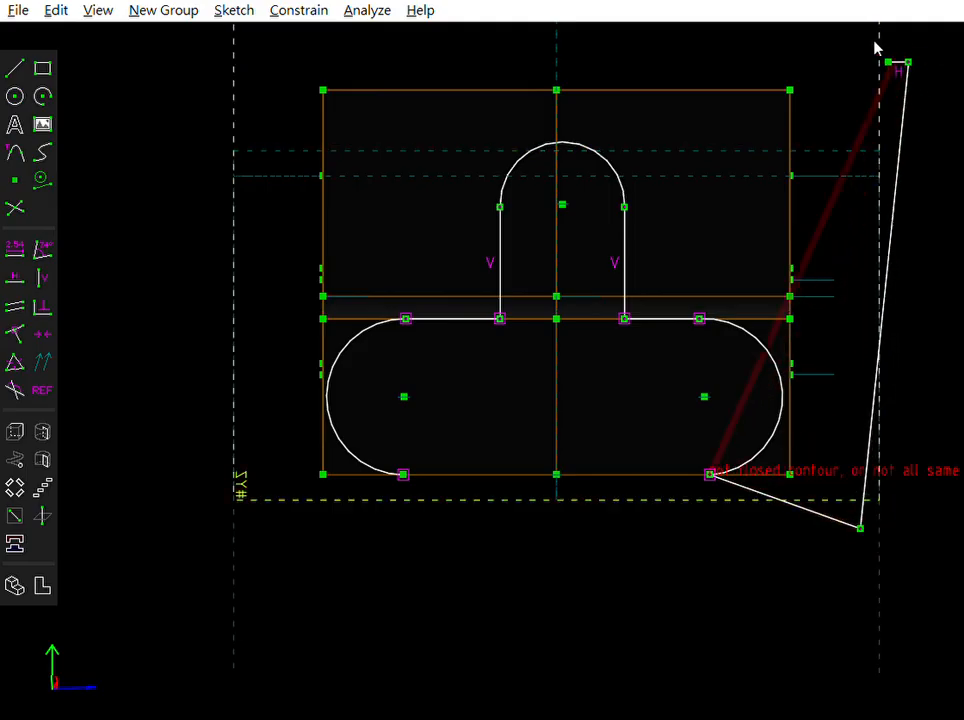
pyautogui.click(242, 60)
pyautogui.click(222, 596)
pyautogui.click(405, 468)
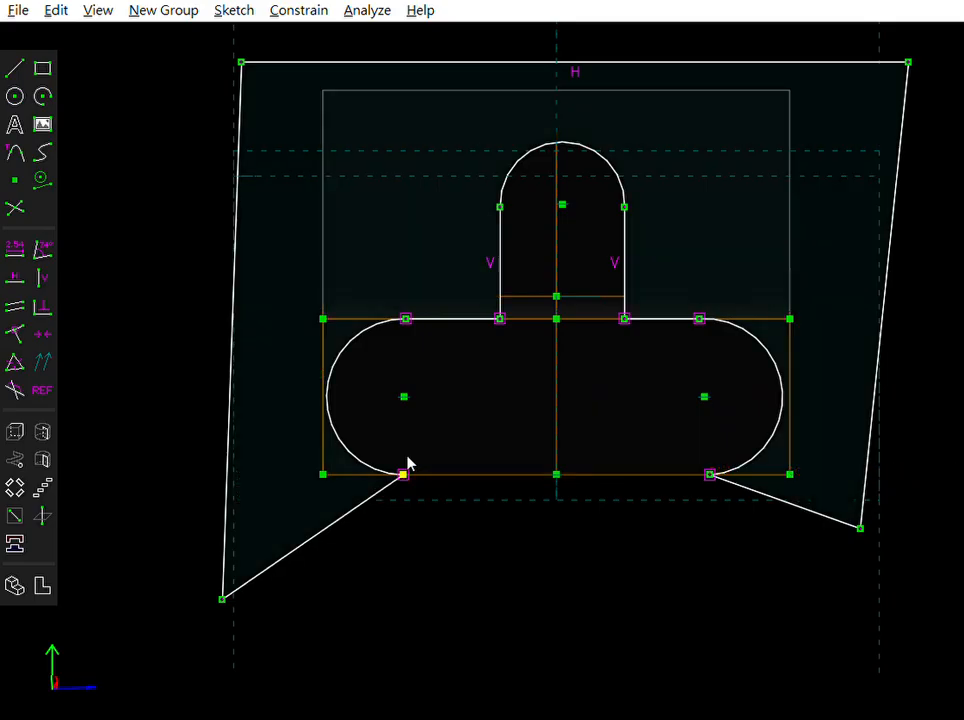
# Step: Move the top arc up close to the block's top edge and constrain its centre onto the vertical centre line at distance 0
pyautogui.moveTo(564, 138); pyautogui.dragTo(561, 80)
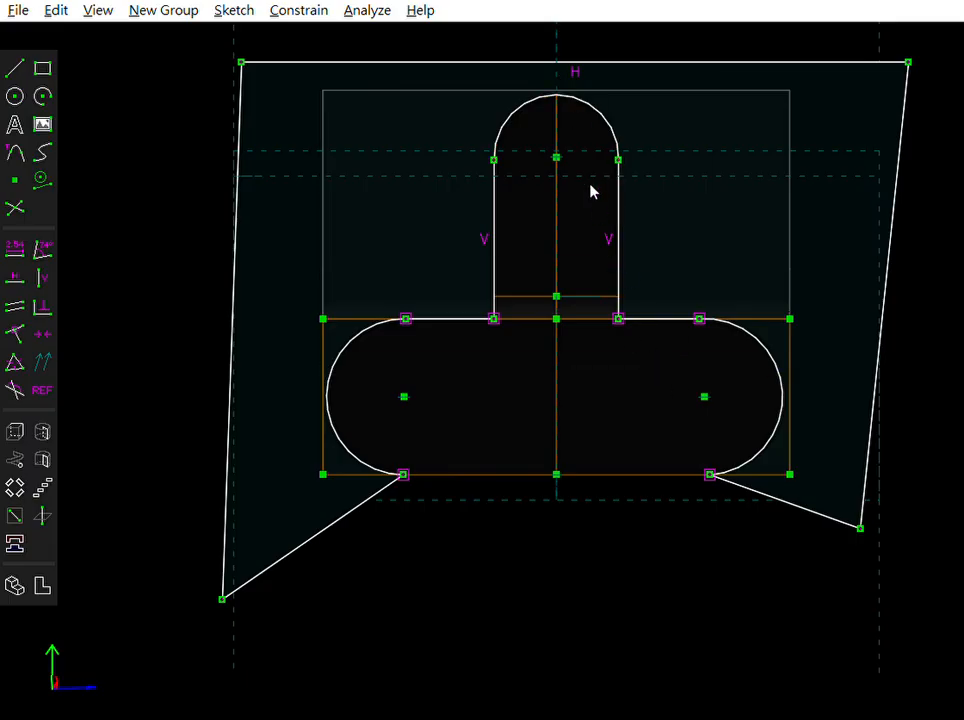
pyautogui.click(558, 156)
pyautogui.click(562, 190)
pyautogui.press('d')
pyautogui.press('Return')
# Step: Dimension the right arc's centre from the vertical centre line and set the distance to 3.5
pyautogui.click(701, 389)
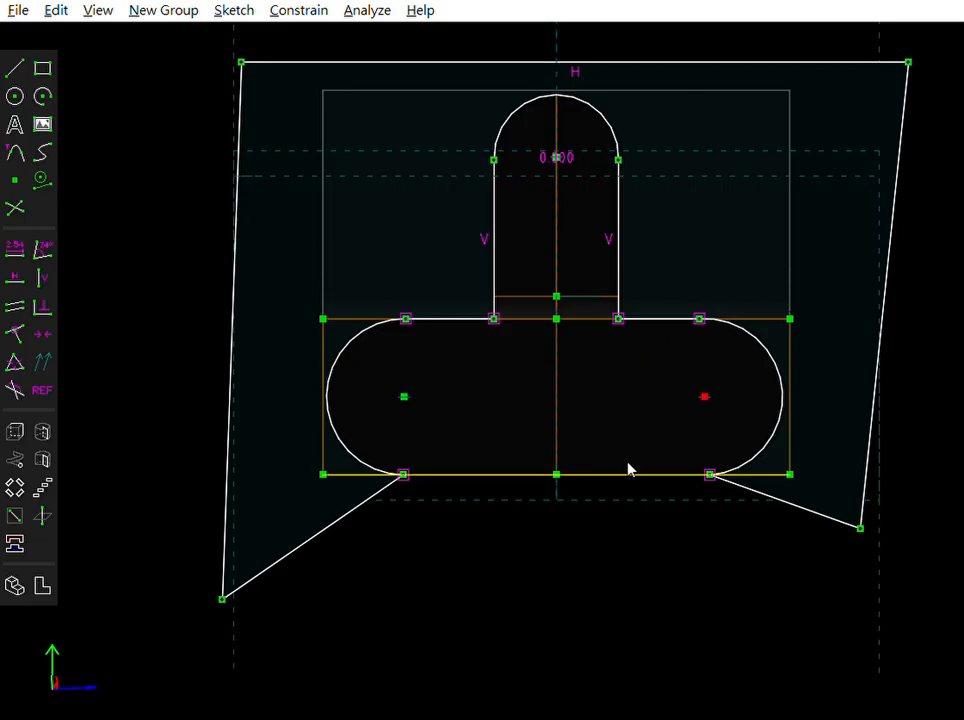
pyautogui.click(580, 412)
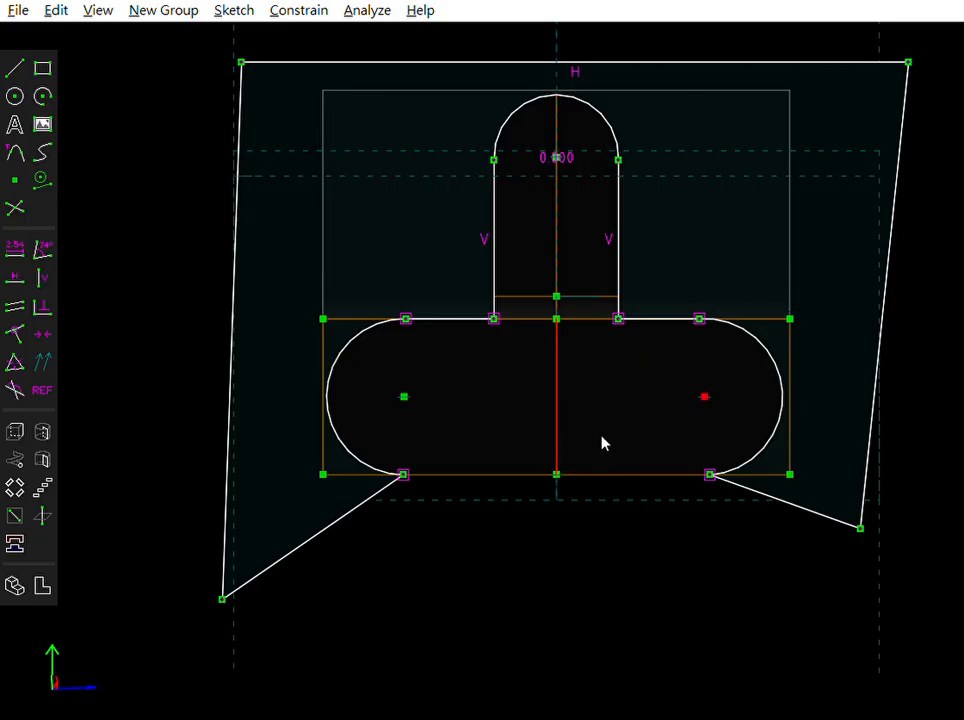
pyautogui.press('d')
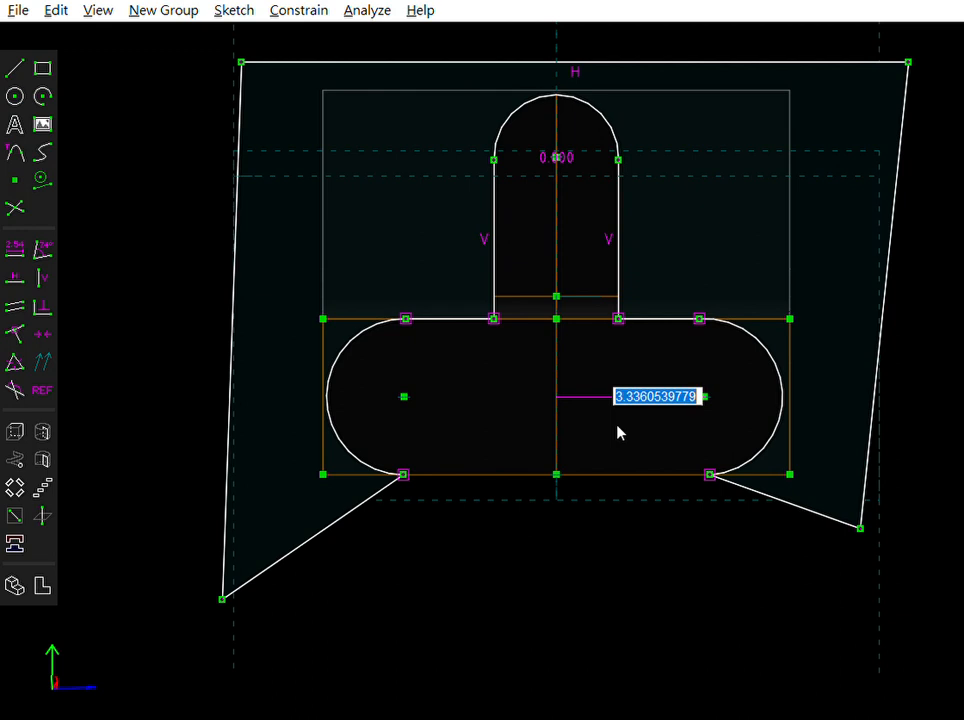
pyautogui.write('3.5')
pyautogui.press('Return')
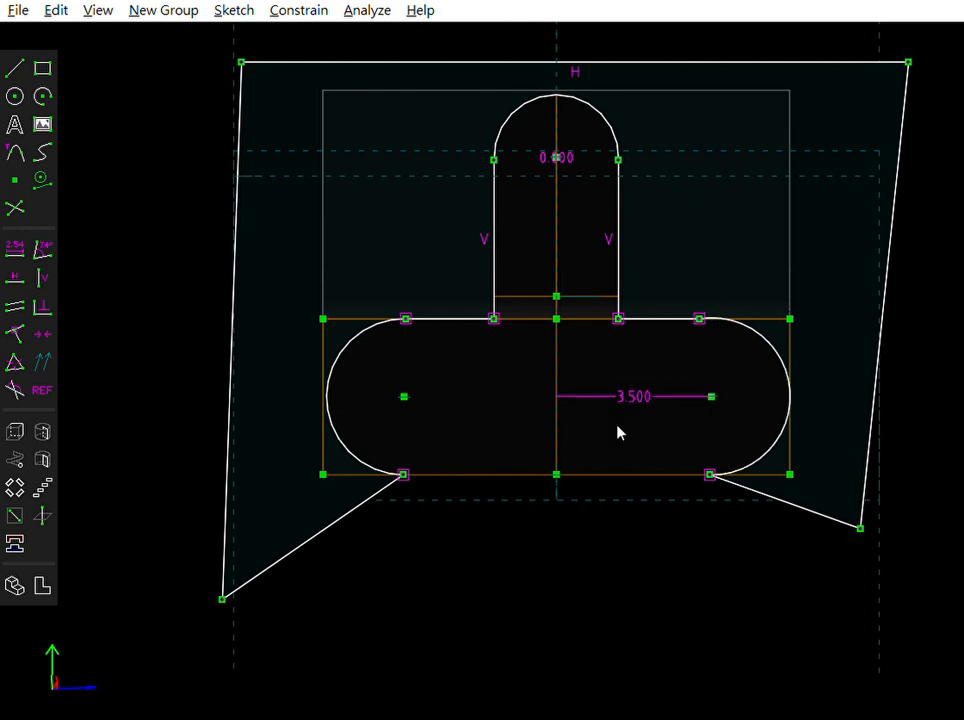
# Step: Dimension the distance between the left and right arc centres and set it to 7
pyautogui.click(715, 392)
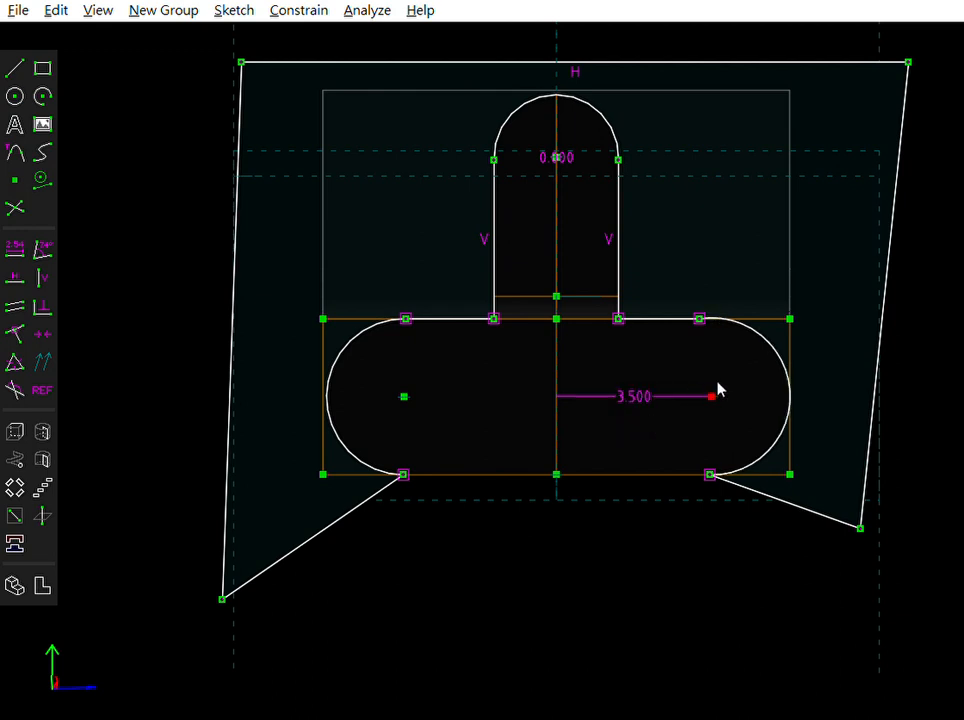
pyautogui.click(405, 392)
pyautogui.press('d')
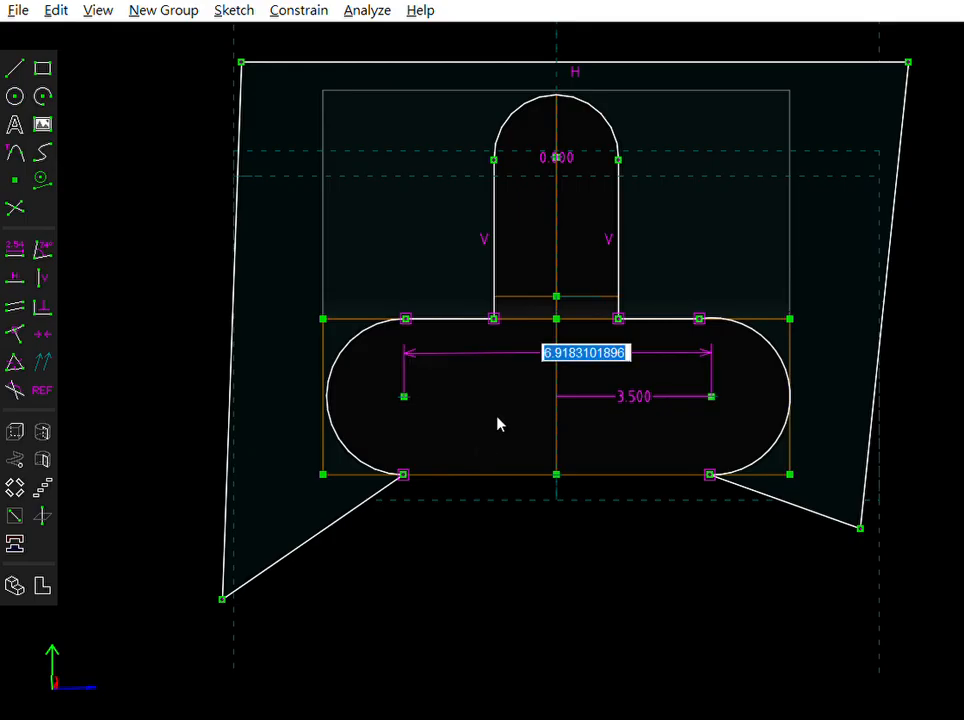
pyautogui.write('7')
pyautogui.press('Return')
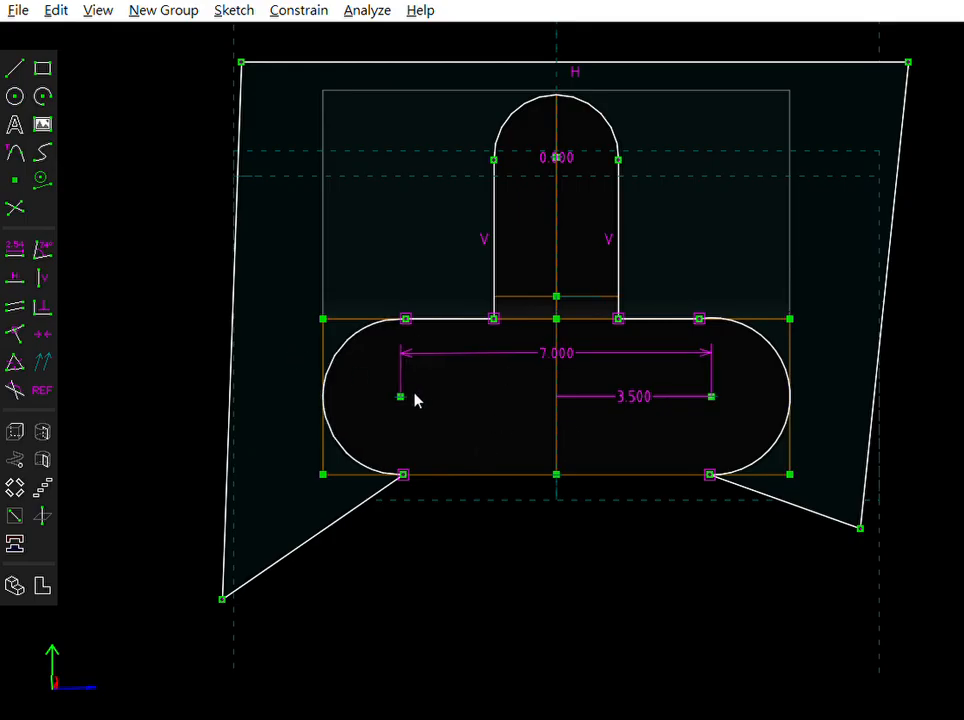
# Step: Constrain the upper and lower ends of both side arcs to be vertically aligned with their arc centres
pyautogui.click(409, 466)
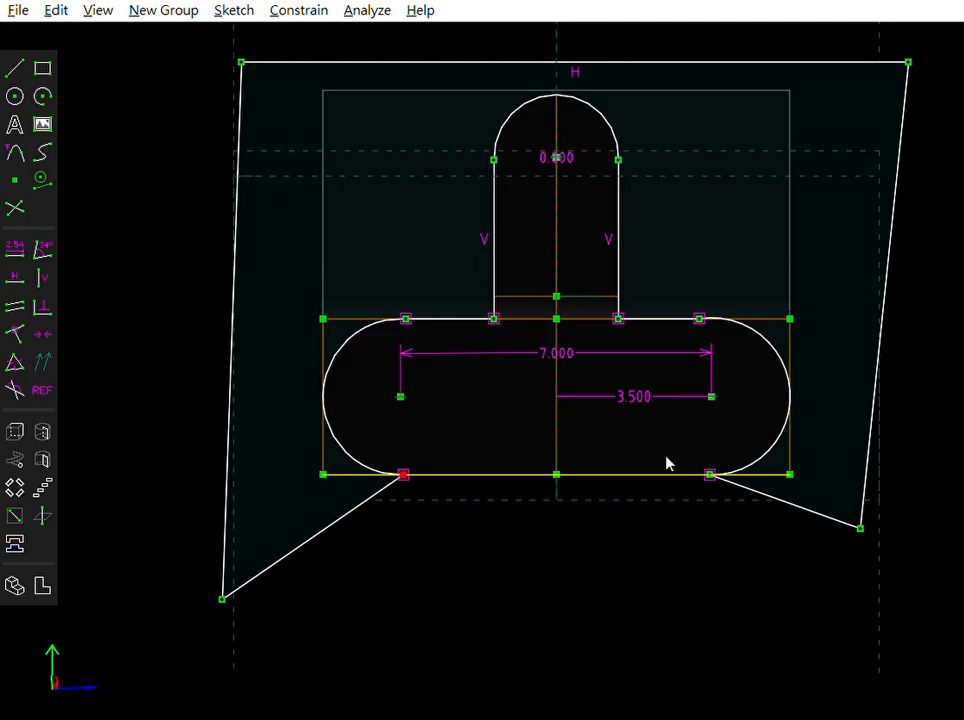
pyautogui.click(404, 390)
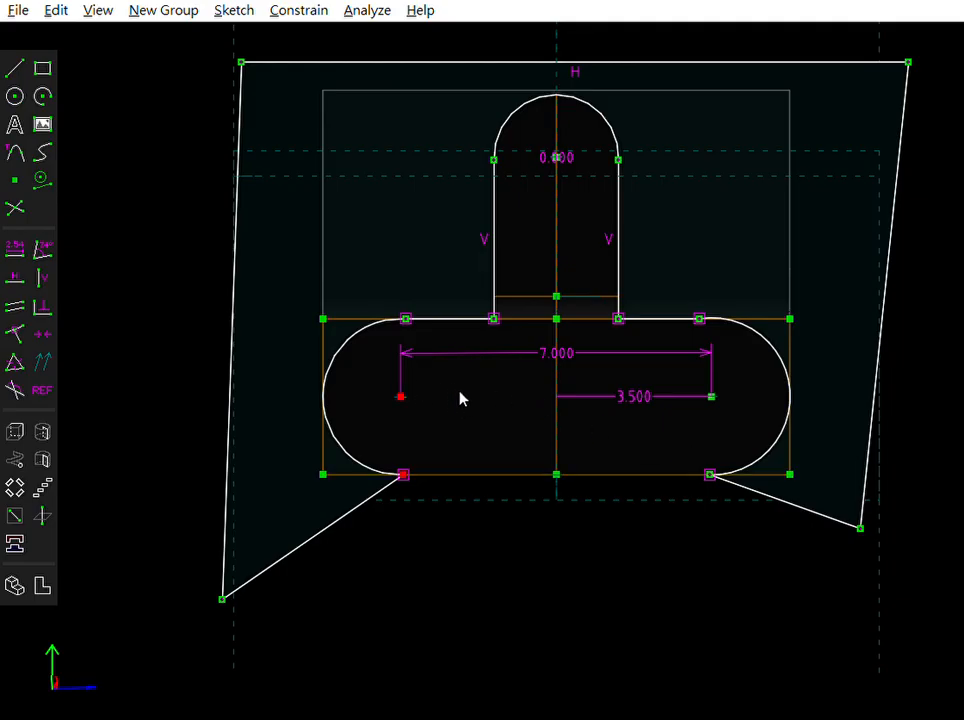
pyautogui.press('v')
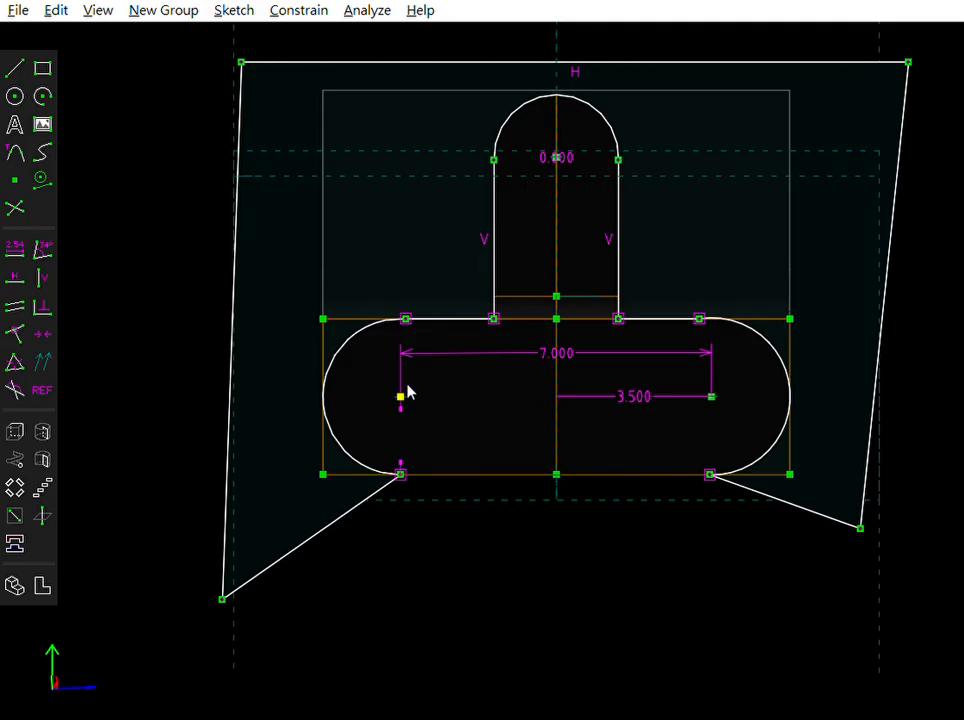
pyautogui.click(410, 310)
pyautogui.press('v')
pyautogui.click(710, 395)
pyautogui.click(699, 318)
pyautogui.press('v')
pyautogui.click(712, 395)
pyautogui.click(710, 472)
pyautogui.press('v')
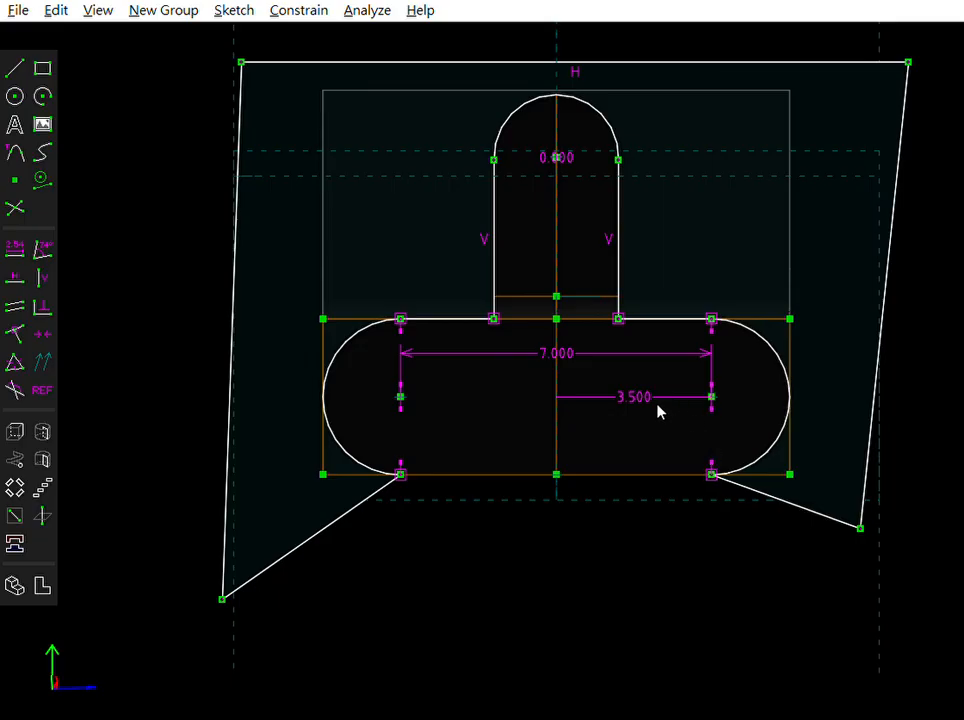
# Step: Try to constrain the left and right arc centres to be horizontally aligned, and undo that constraint
pyautogui.click(712, 396)
pyautogui.click(401, 395)
pyautogui.press('h')
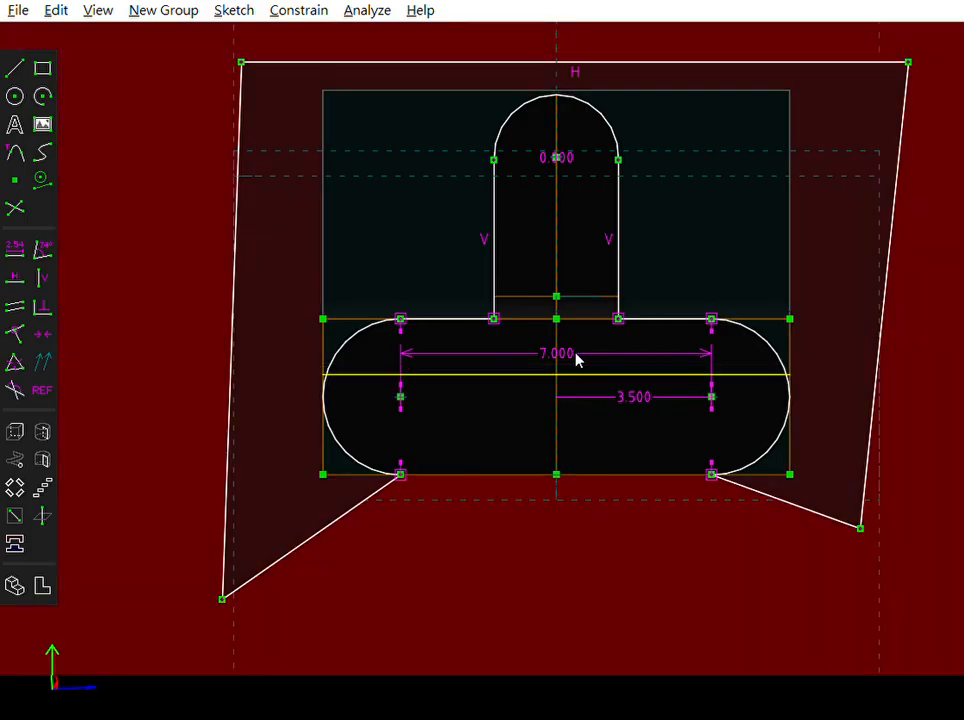
pyautogui.hotkey('ctrl', 'z')
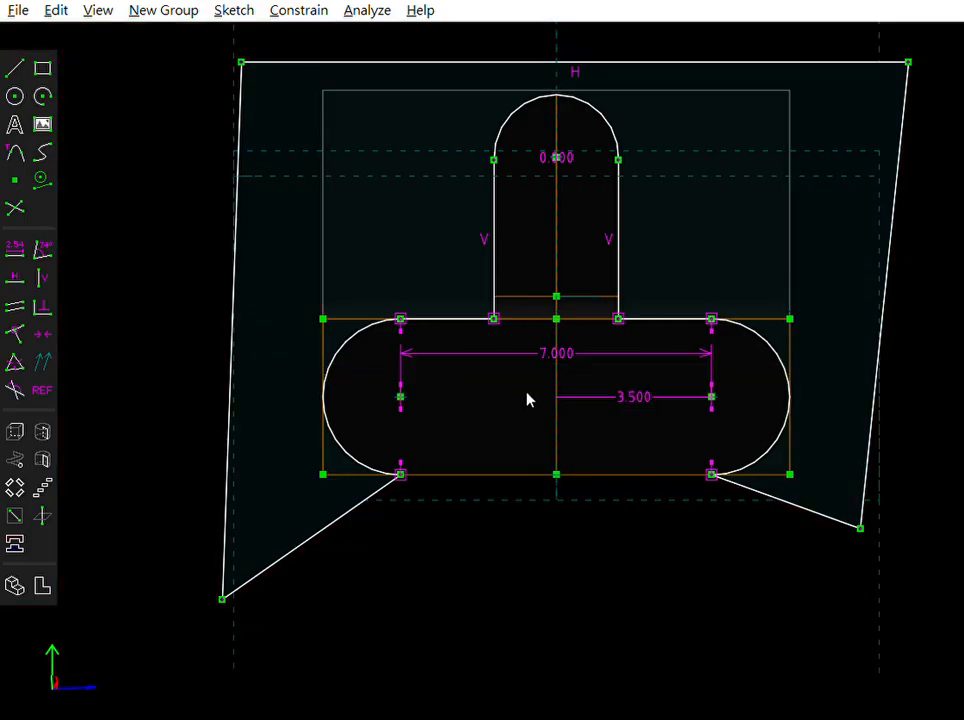
# Step: Constrain the top arc's ends to be horizontally aligned with the arc's centre
pyautogui.click(618, 159)
pyautogui.click(564, 149)
pyautogui.press('h')
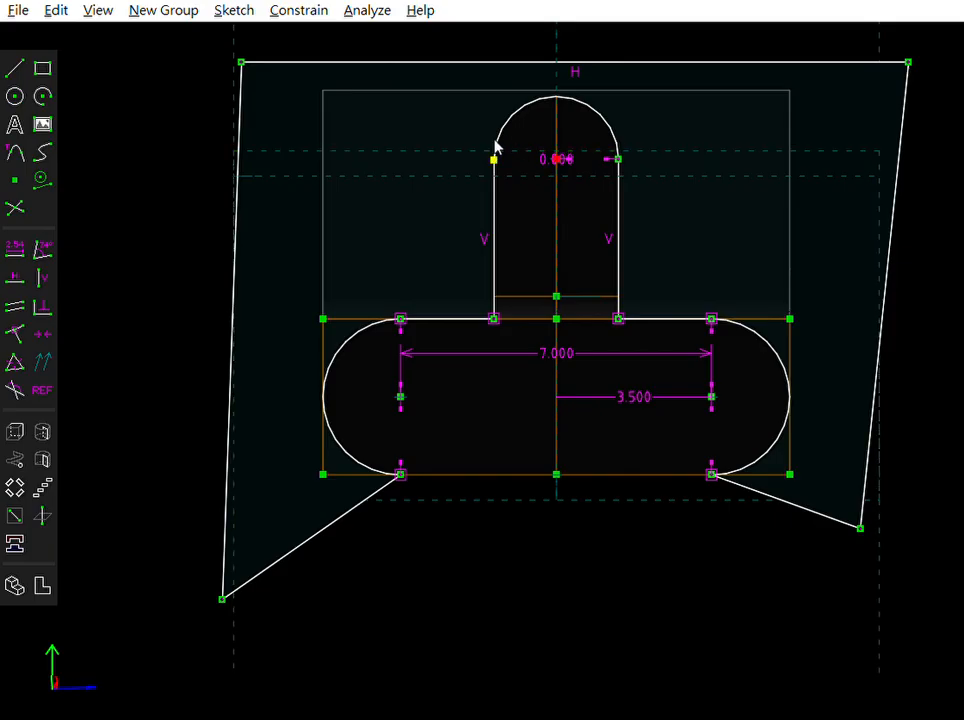
# Step: Dimension the top arc's centre from the lower block's top edge and set the distance to 3.375
pyautogui.scroll(1, 618, 155)
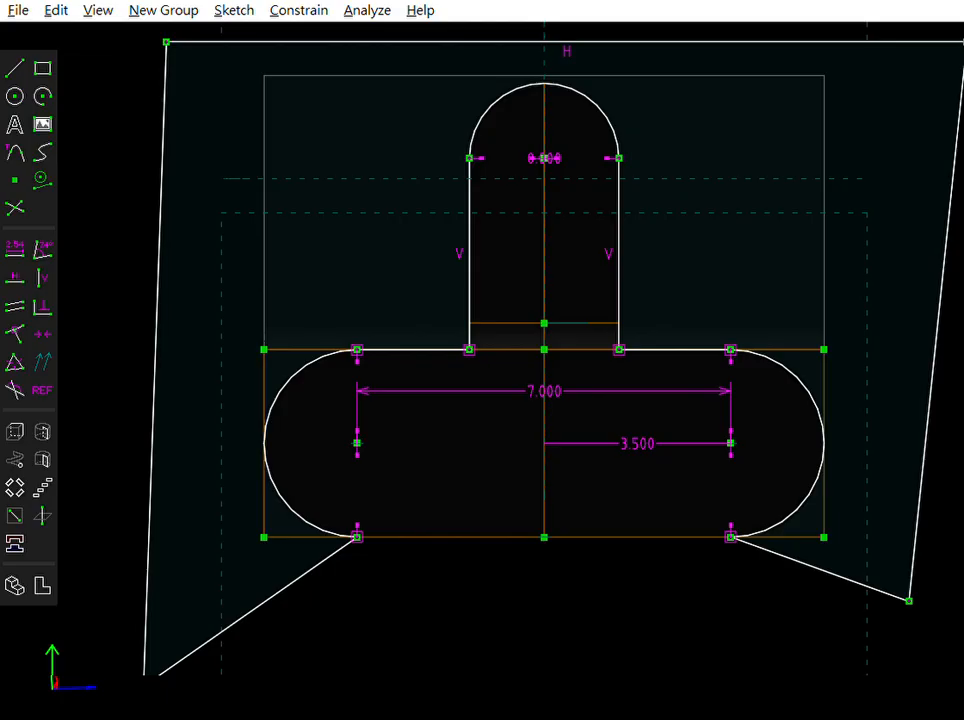
pyautogui.click(550, 158)
pyautogui.click(596, 343)
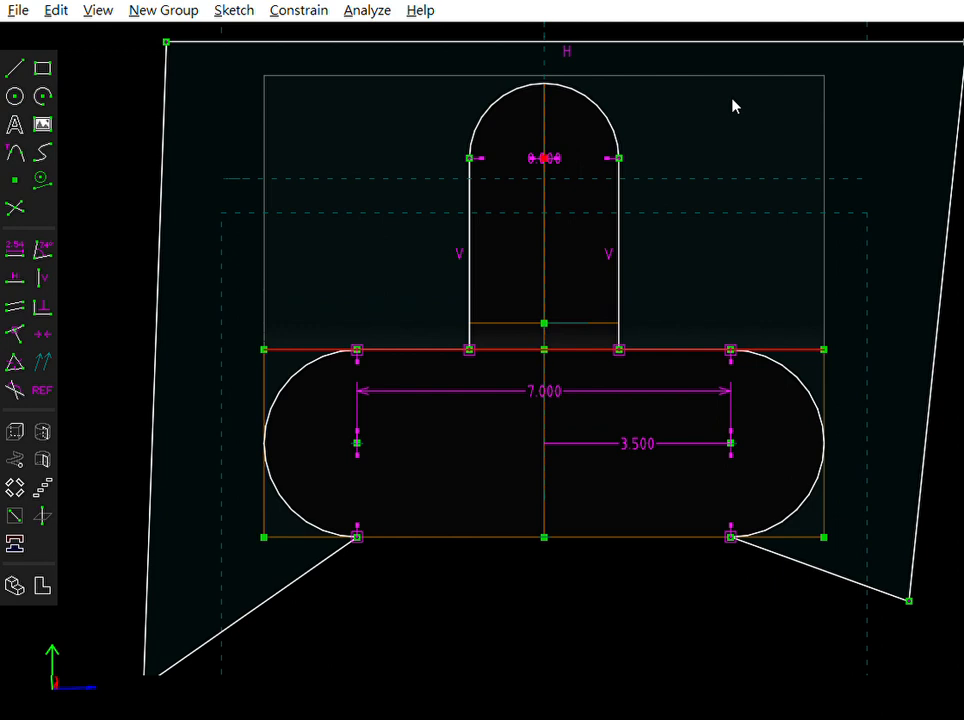
pyautogui.press('d')
pyautogui.write('3.37')
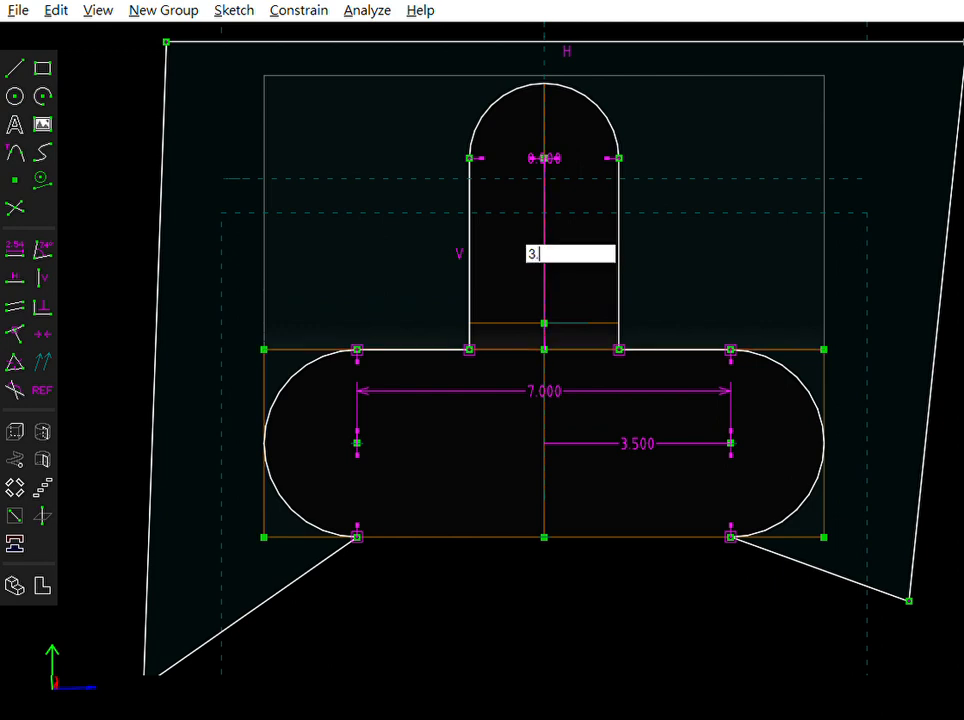
pyautogui.write('5')
pyautogui.press('Return')
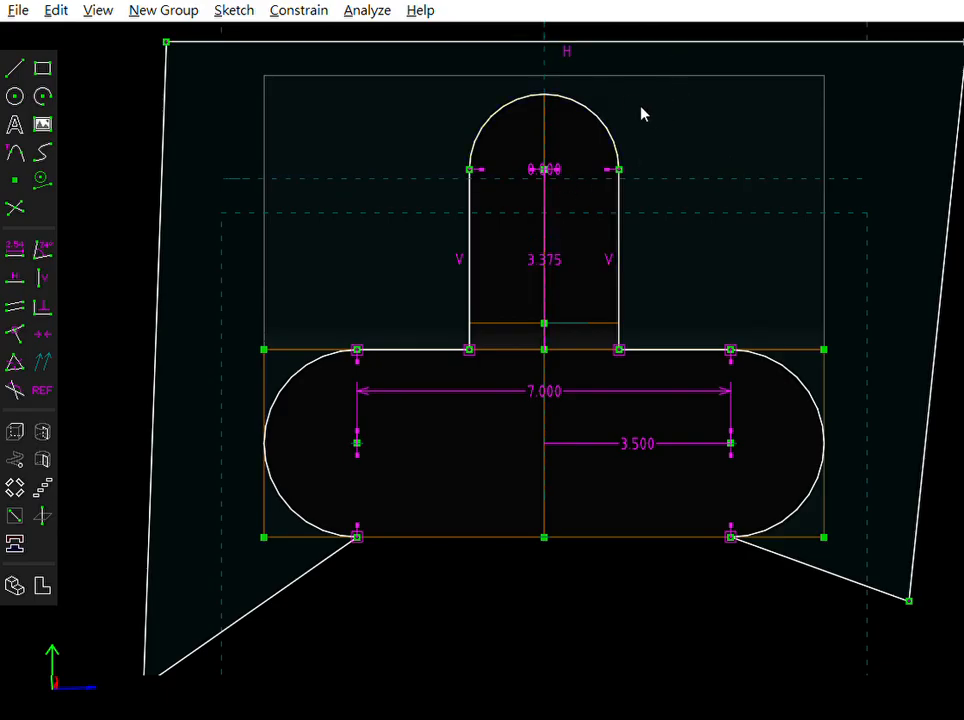
# Step: Dimension the top arc and set its diameter to 3.5
pyautogui.click(608, 110)
pyautogui.press('d')
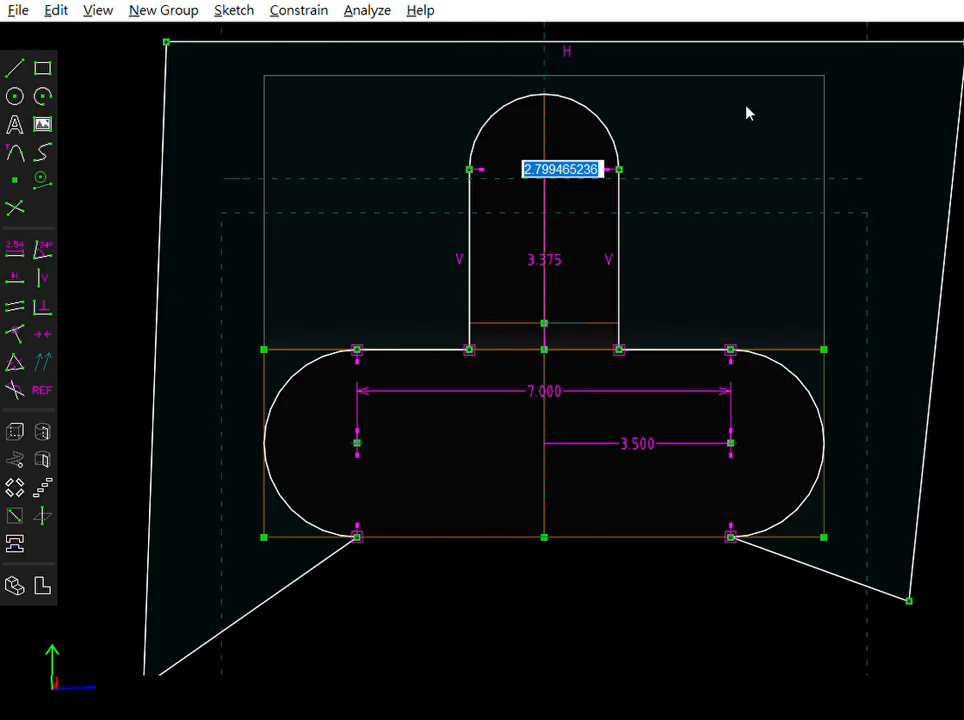
pyautogui.write('3.5')
pyautogui.press('Return')
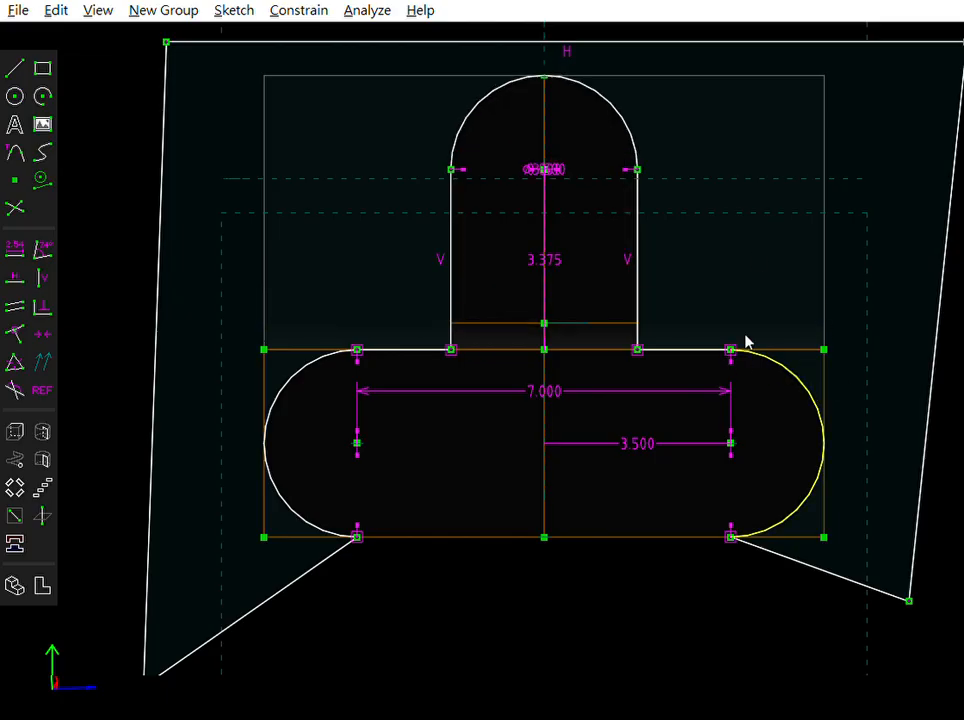
# Step: Draw a circle centred on the top arc's centre, about half the arc's diameter
pyautogui.scroll(-2, 665, 295)
pyautogui.scroll(1, 732, 450)
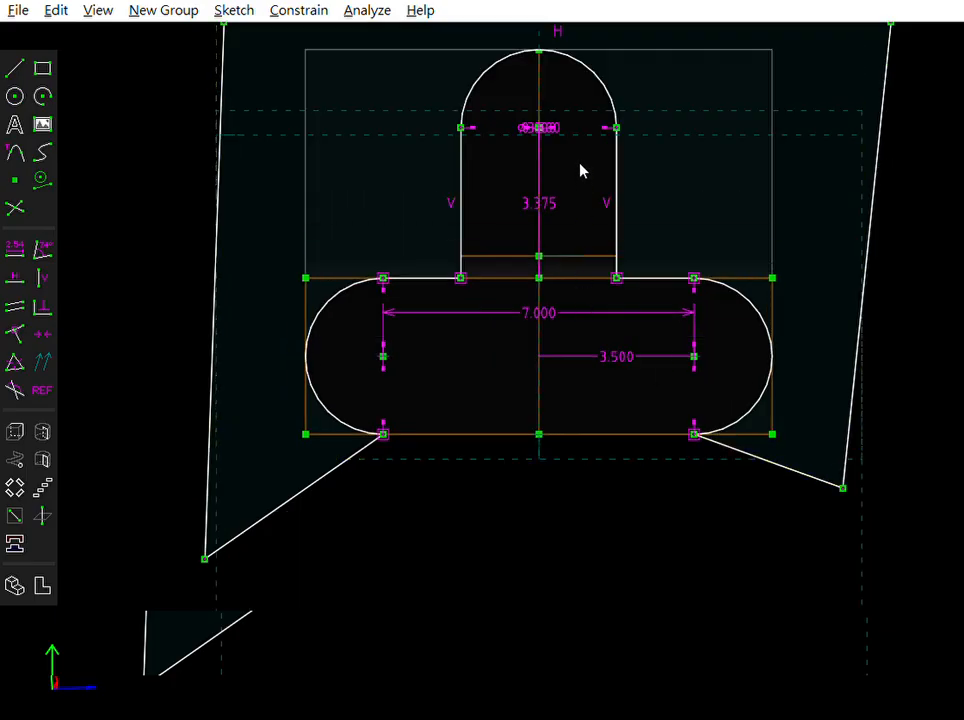
pyautogui.click(15, 95)
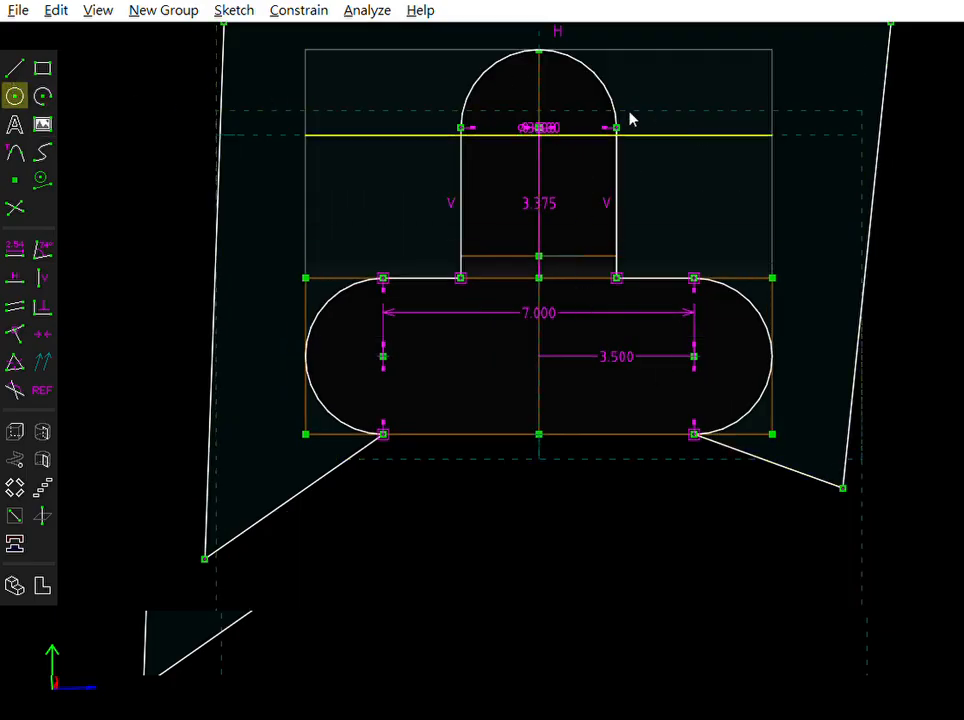
pyautogui.click(538, 127)
pyautogui.click(574, 134)
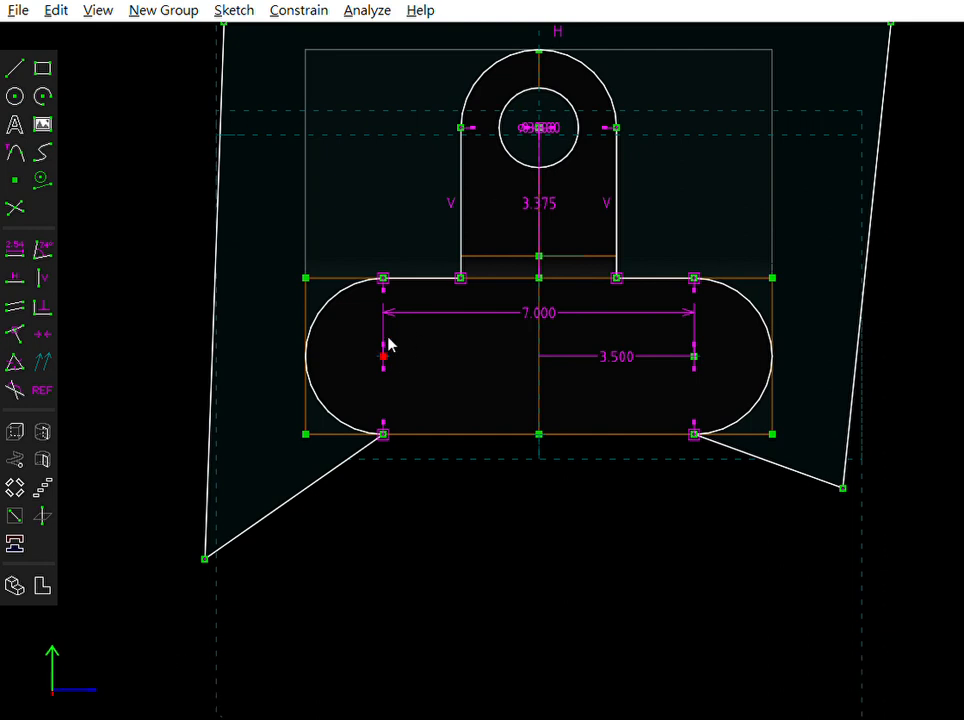
# Step: Draw circles centred on the left and right arc centres, the right one about 2.19 in diameter
pyautogui.click(15, 96)
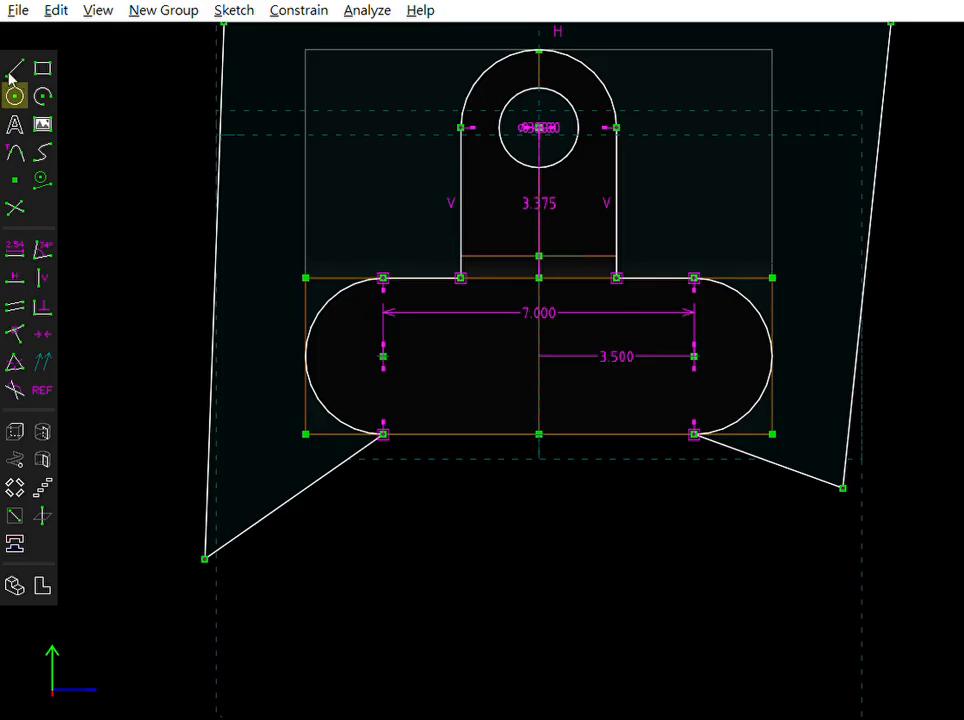
pyautogui.click(383, 356)
pyautogui.click(420, 351)
pyautogui.press('c')
pyautogui.click(694, 356)
pyautogui.click(741, 346)
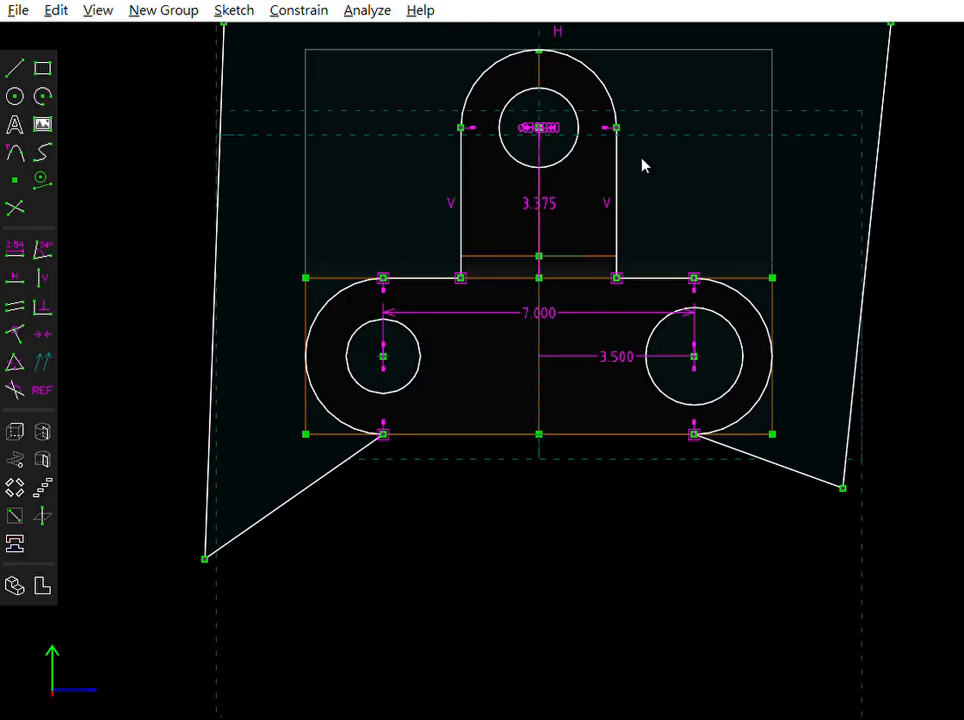
# Step: Dimension the two lower circles and set each diameter to 1.5
pyautogui.click(734, 308)
pyautogui.write('d')
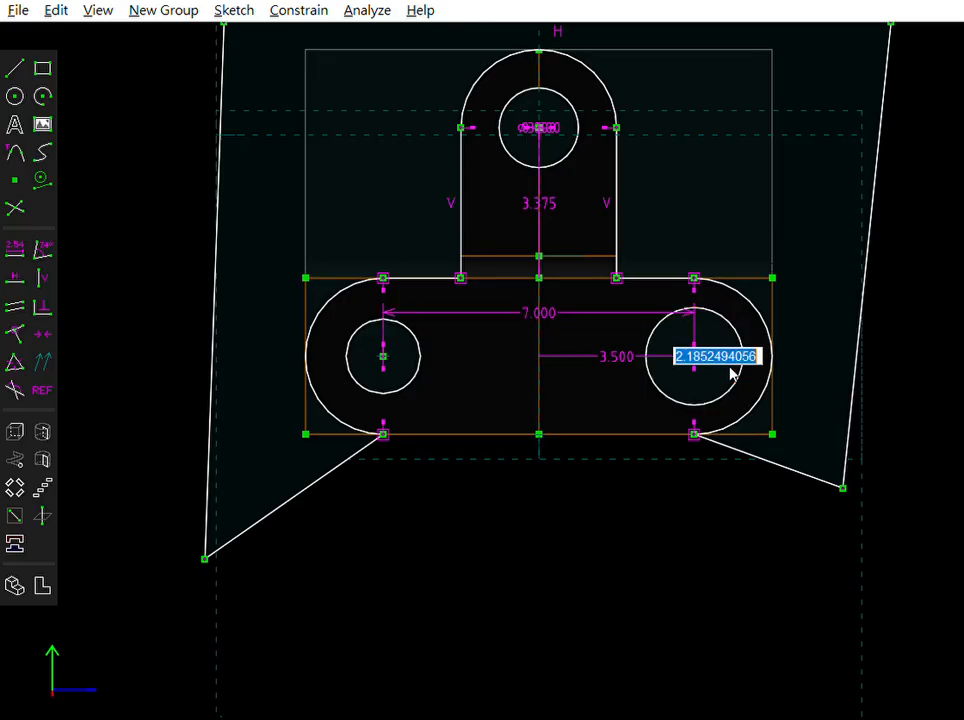
pyautogui.write('1.5')
pyautogui.press('Return')
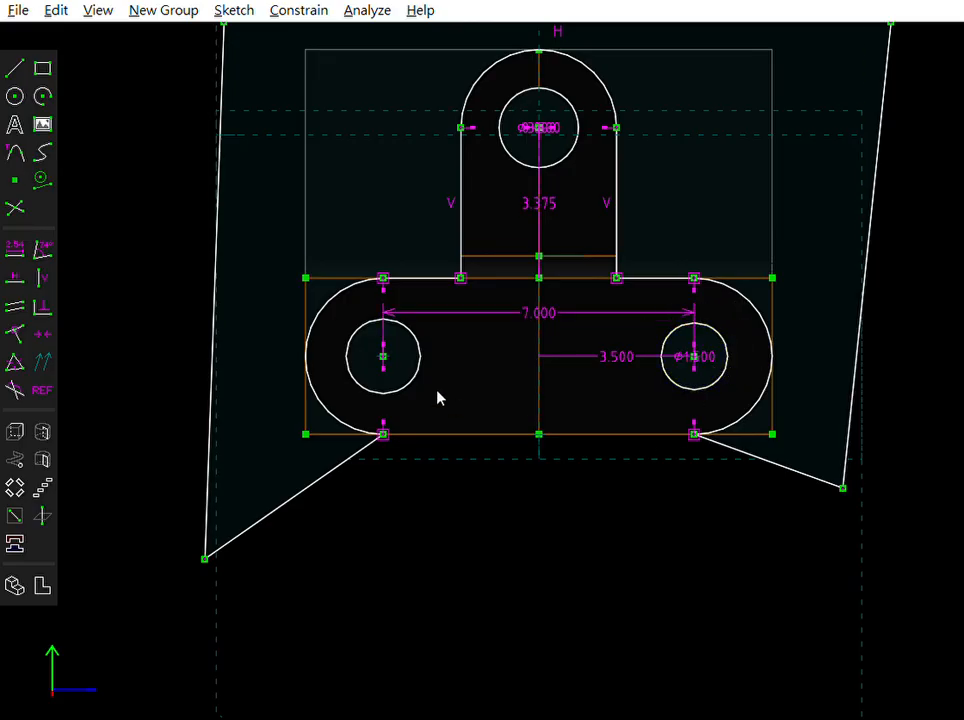
pyautogui.click(425, 340)
pyautogui.write('d1.5')
pyautogui.press('Return')
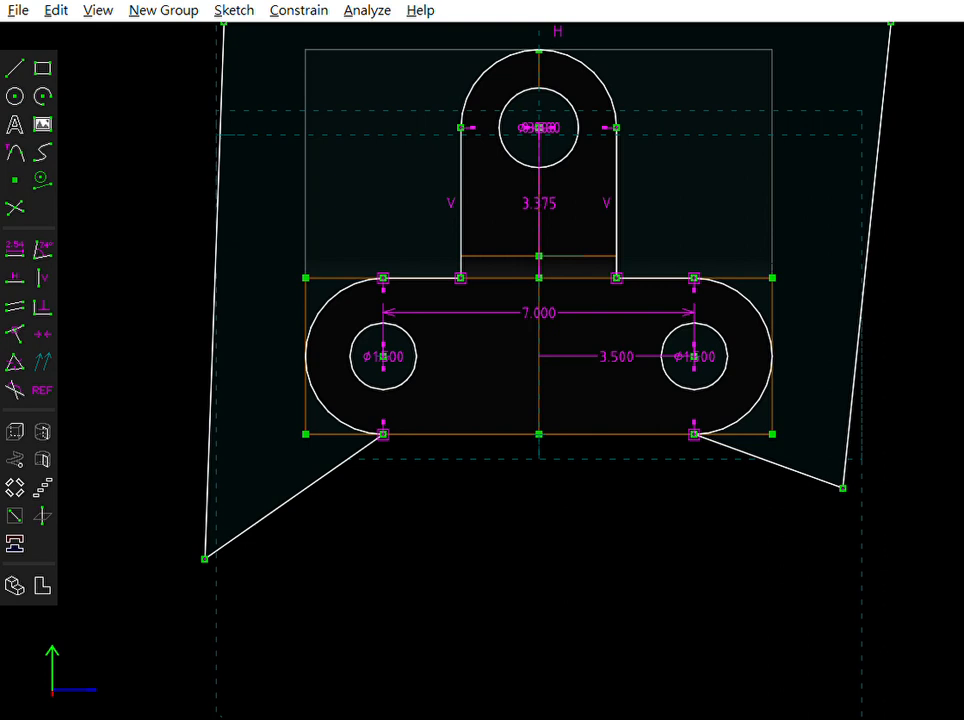
# Step: Move the top arc's diameter label clear of its centre and set the arc's diameter to 4
pyautogui.scroll(4, 516, 164)
pyautogui.moveTo(590, 65); pyautogui.dragTo(676, 45)
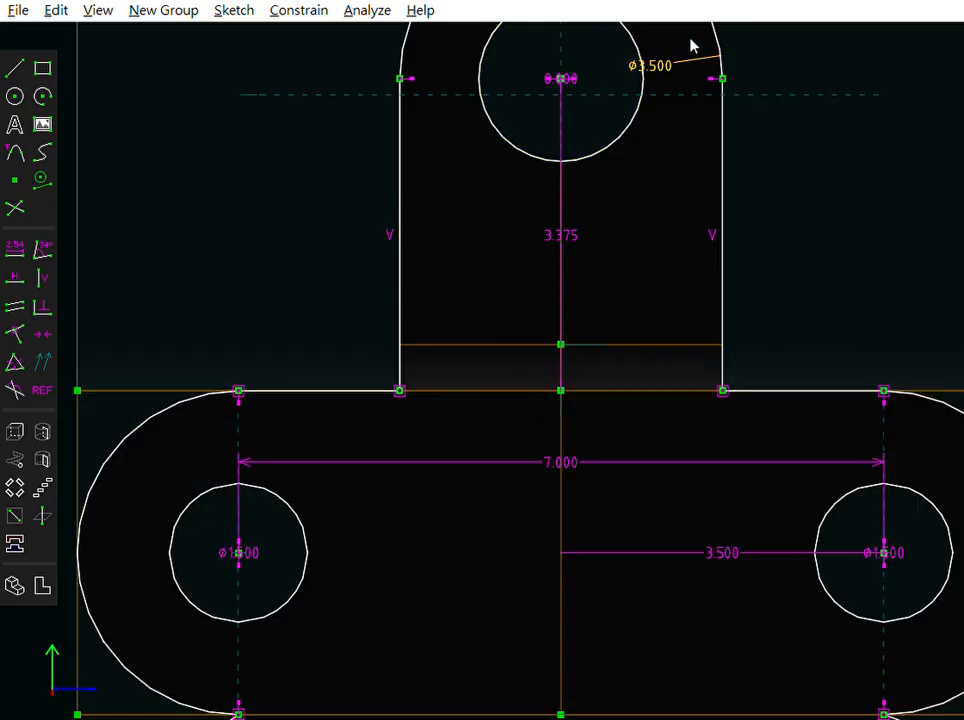
pyautogui.doubleClick(668, 62)
pyautogui.write('4')
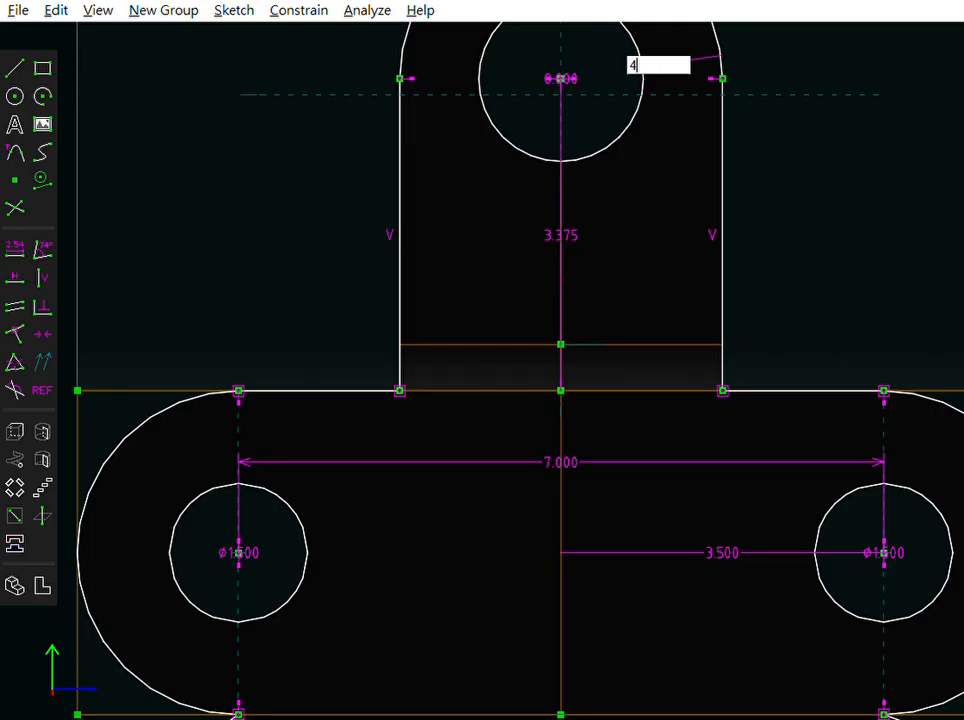
pyautogui.press('Return')
# Step: Try a diameter of 3.5 on the top circle and undo the change
pyautogui.doubleClick(636, 112)
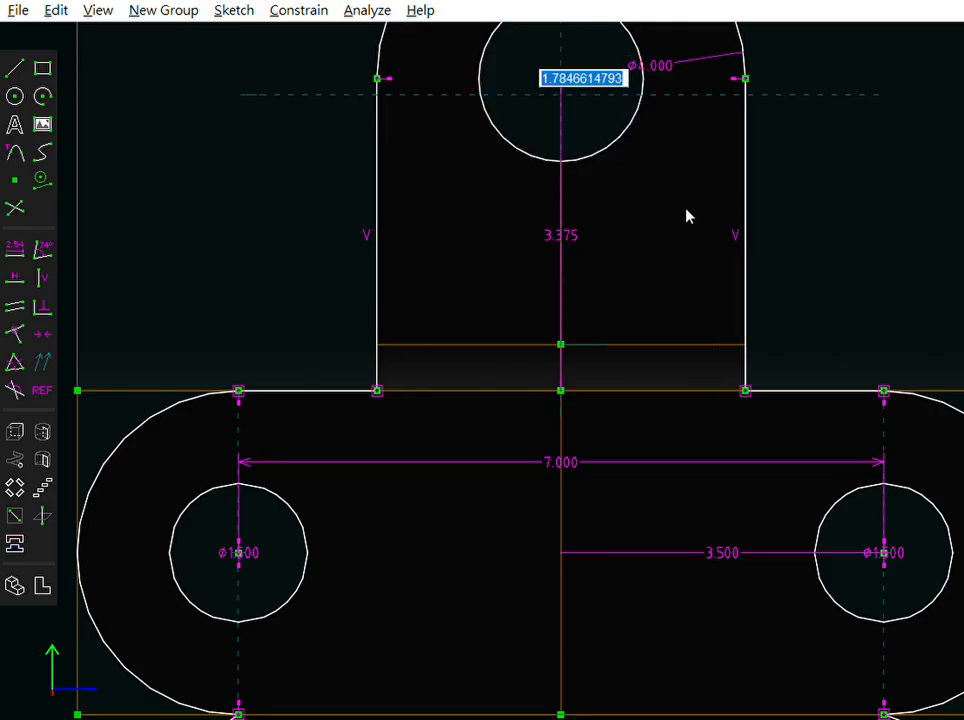
pyautogui.write('3.5')
pyautogui.press('Return')
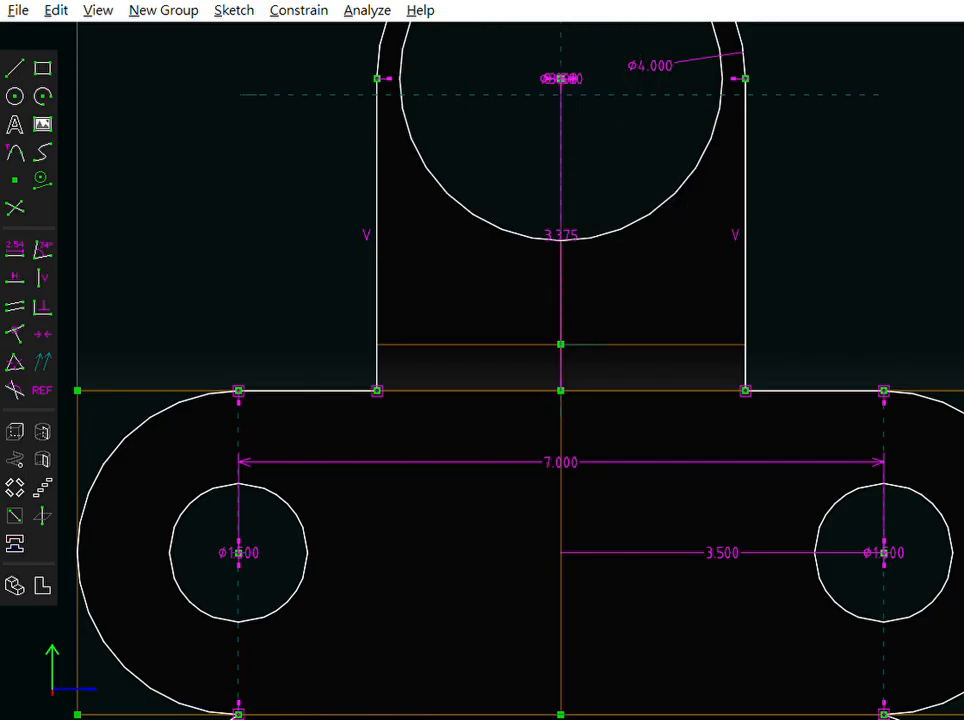
pyautogui.click(686, 178)
pyautogui.press('Escape')
pyautogui.click(582, 62)
pyautogui.hotkey('ctrl', 'z')
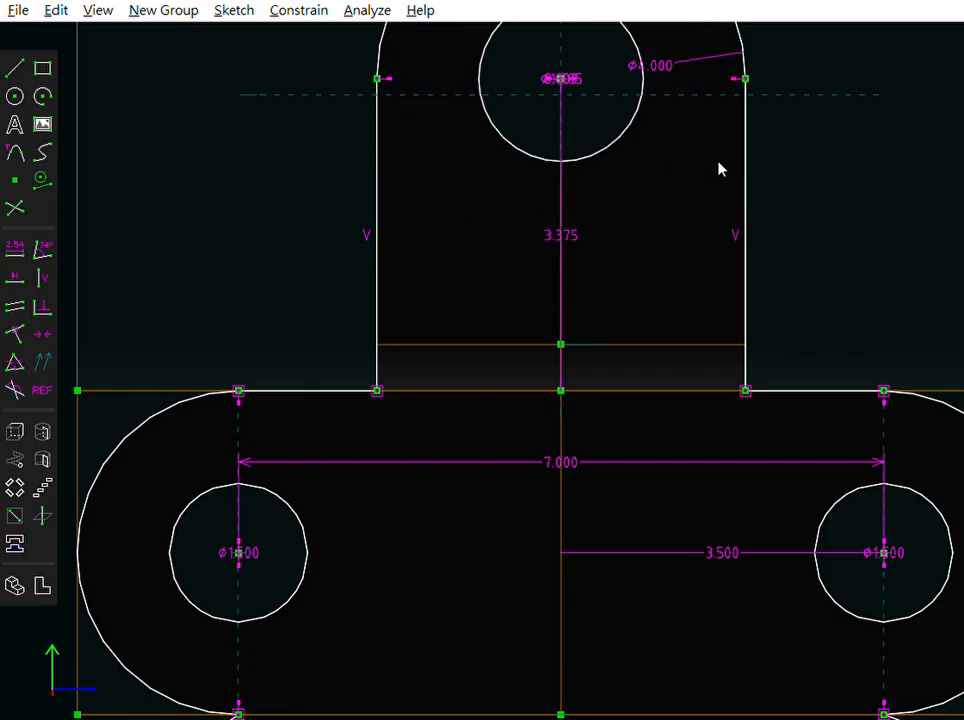
# Step: Set the top circle's diameter to 1.75
pyautogui.click(628, 123)
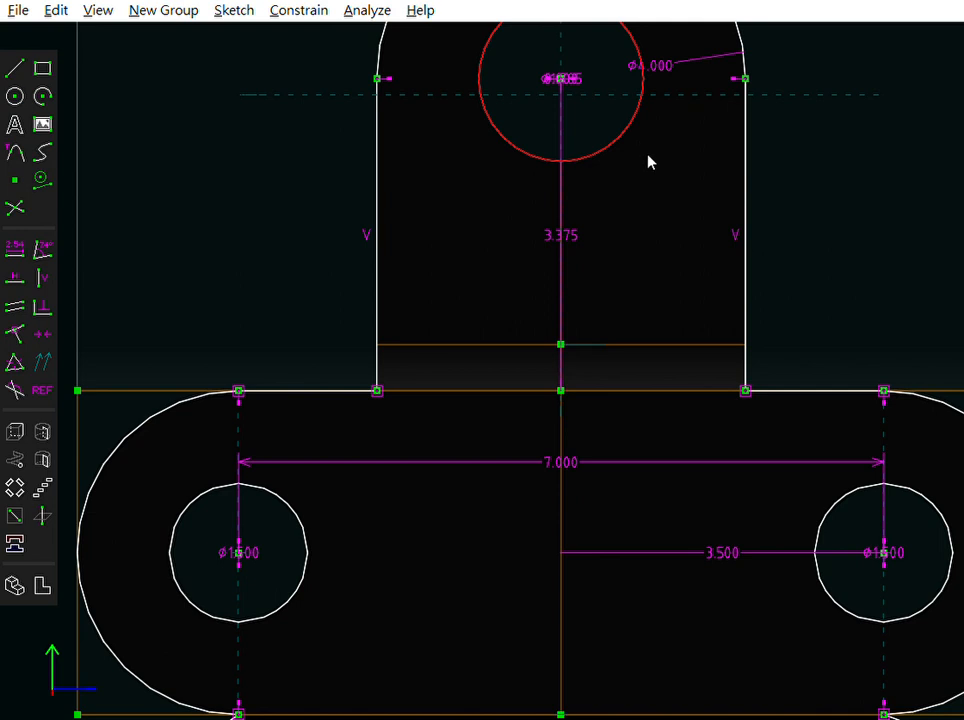
pyautogui.press('Escape')
pyautogui.click(628, 133)
pyautogui.write('d1.75')
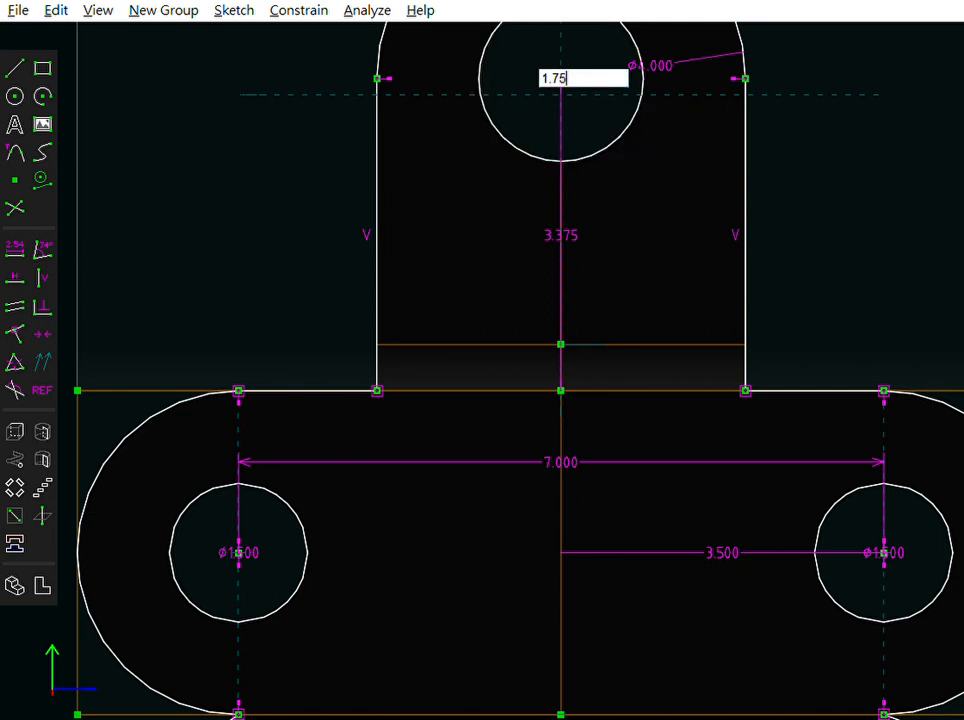
pyautogui.press('Return')
# Step: Extrude the front-face outline as a difference cut through the stepped body and check the part from several angles
pyautogui.scroll(-5, 500, 155)
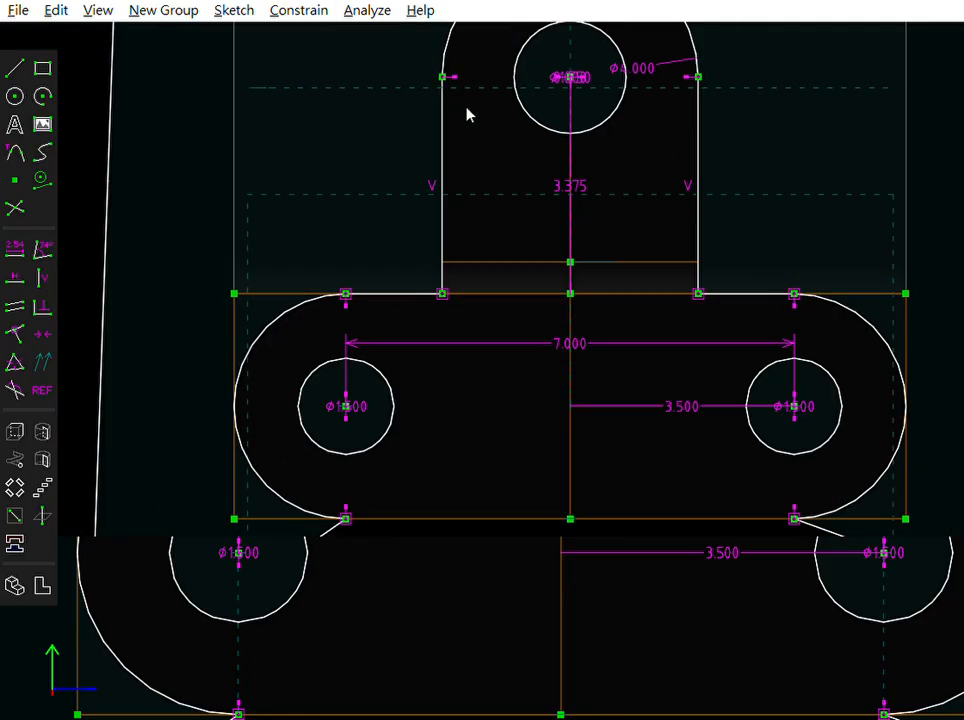
pyautogui.scroll(1, 636, 289)
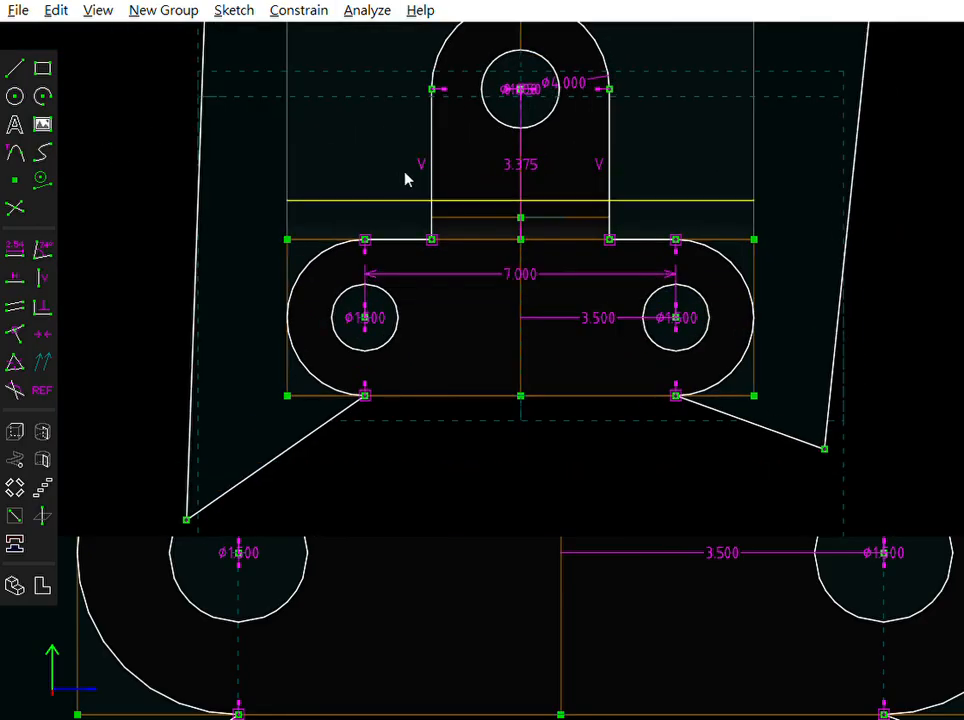
pyautogui.scroll(-1, 402, 179)
pyautogui.click(14, 431)
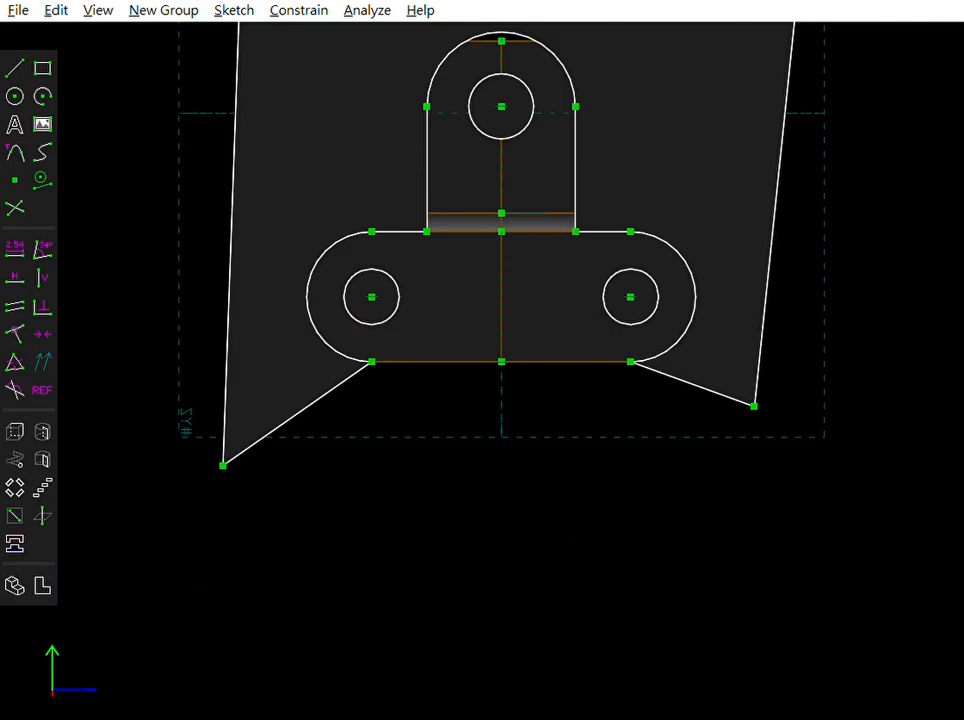
pyautogui.moveTo(798, 316); pyautogui.dragTo(694, 335, button='middle')
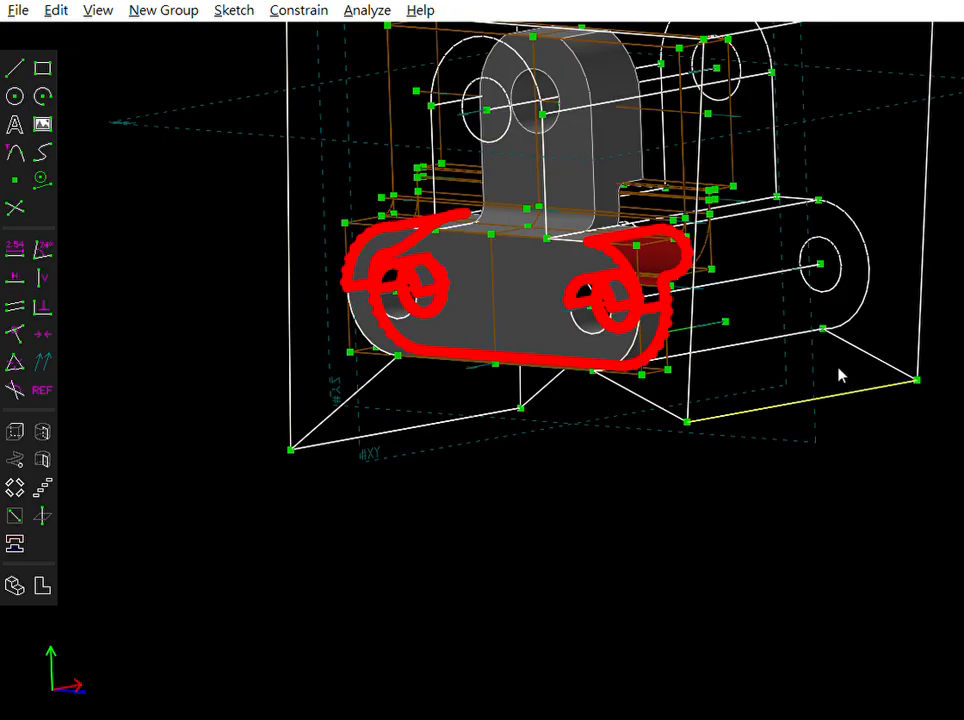
pyautogui.scroll(-2, 735, 512)
pyautogui.scroll(2, 684, 420)
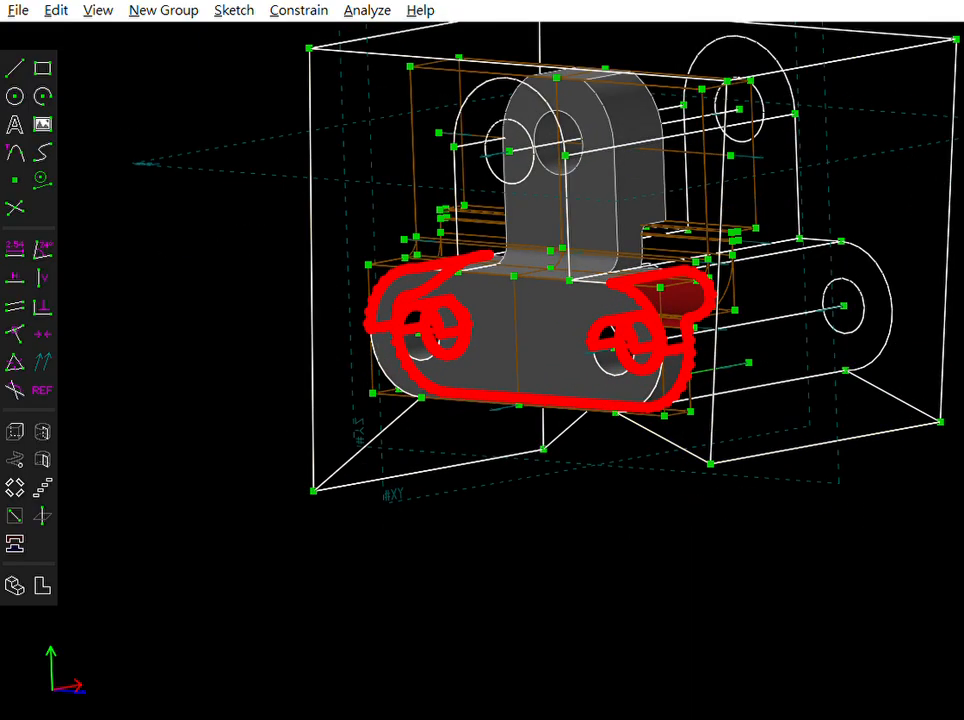
pyautogui.moveTo(792, 461)
pyautogui.mouseDown(button='middle')
pyautogui.moveTo(904, 463)
pyautogui.moveTo(494, 285)
pyautogui.moveTo(516, 250)
pyautogui.moveTo(516, 207)
pyautogui.moveTo(490, 211)
pyautogui.moveTo(499, 232)
pyautogui.mouseUp(button='middle')
pyautogui.moveTo(659, 364); pyautogui.dragTo(520, 231, button='middle')
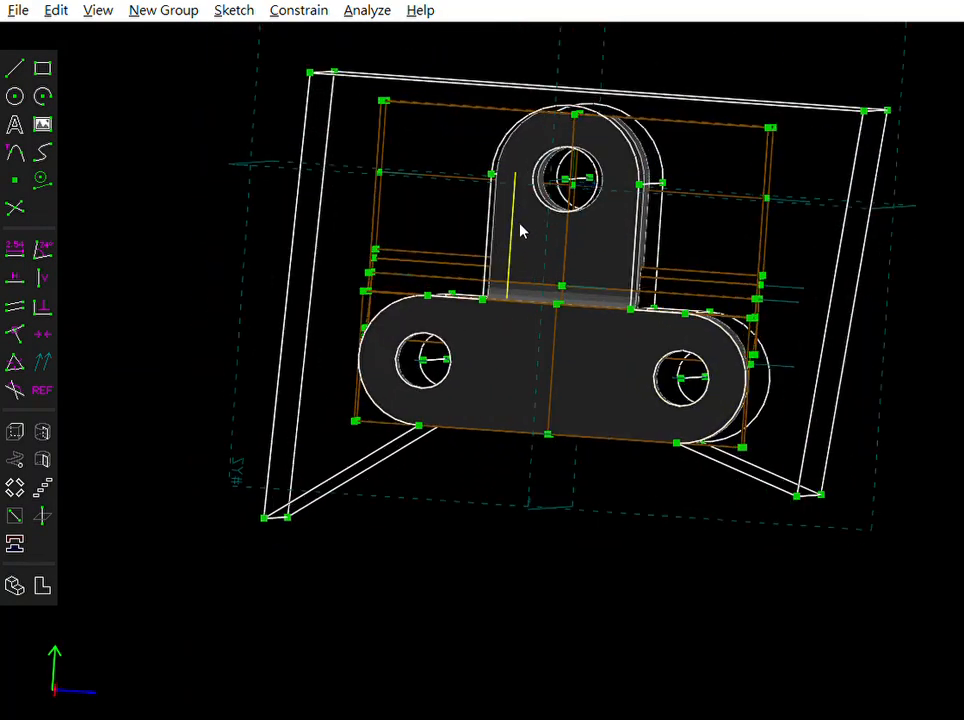
pyautogui.scroll(1, 710, 278)
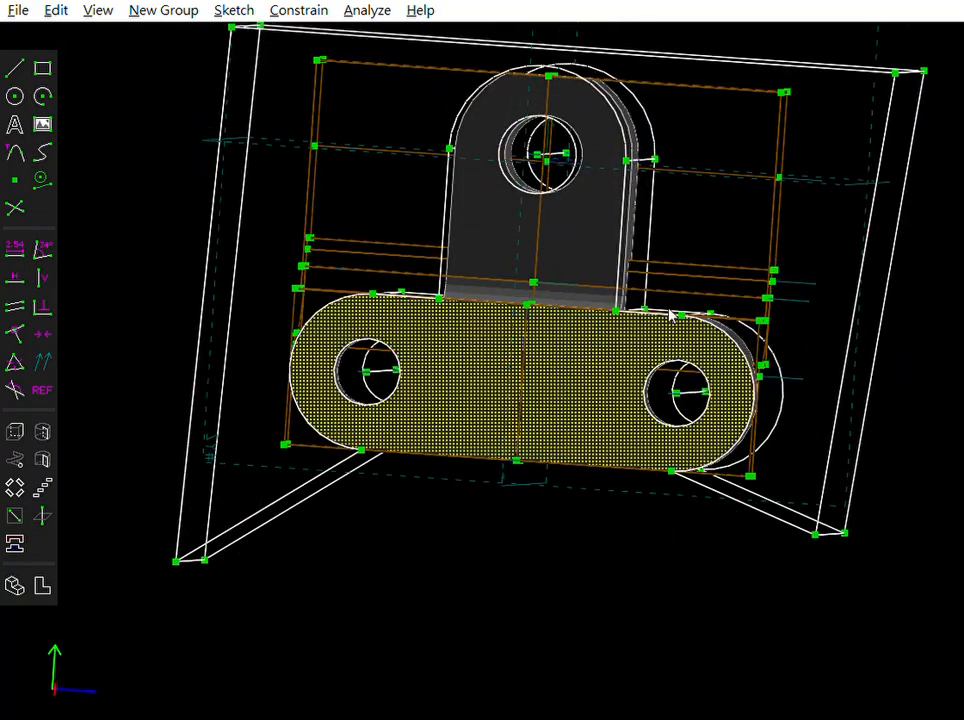
# Step: Set the overall height of the original stepped profile to 8.875
pyautogui.moveTo(658, 282); pyautogui.dragTo(521, 254, button='middle')
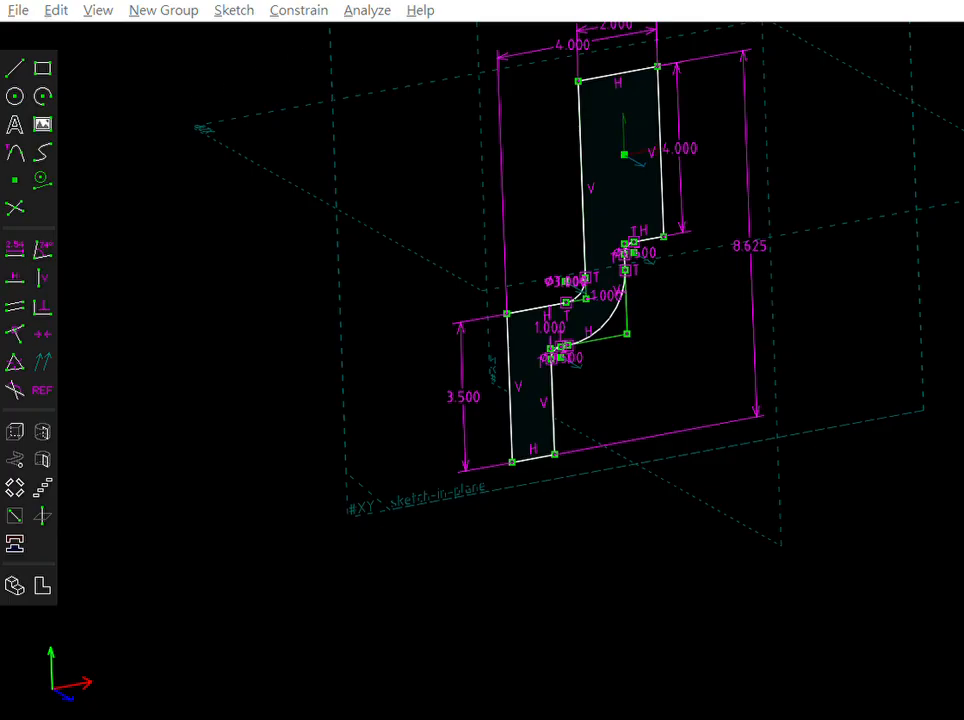
pyautogui.doubleClick(766, 243)
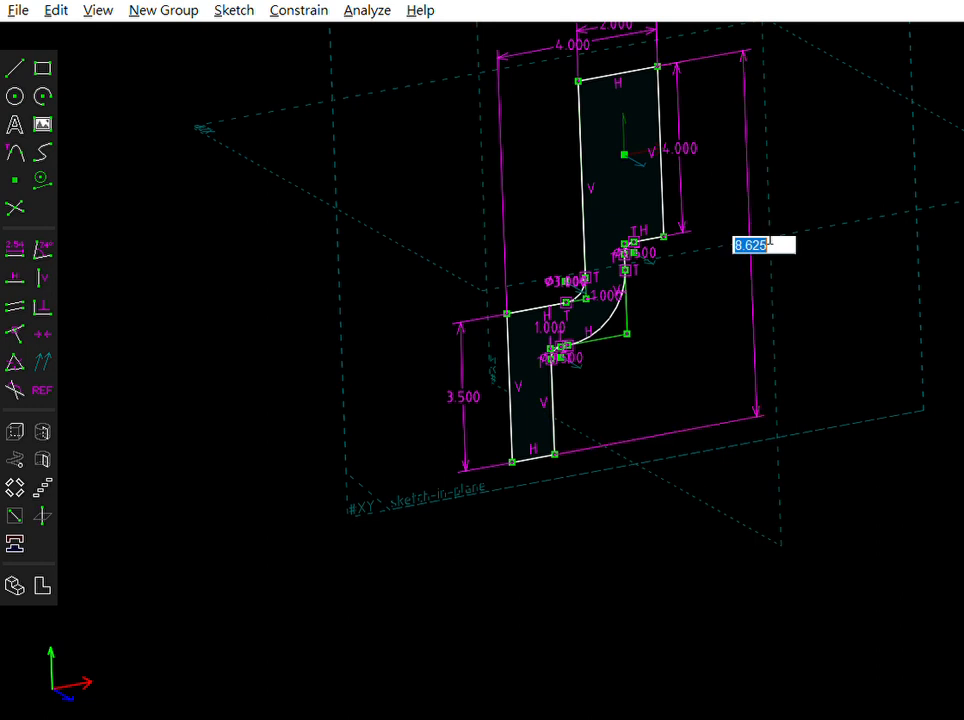
pyautogui.write('8.875')
pyautogui.press('Return')
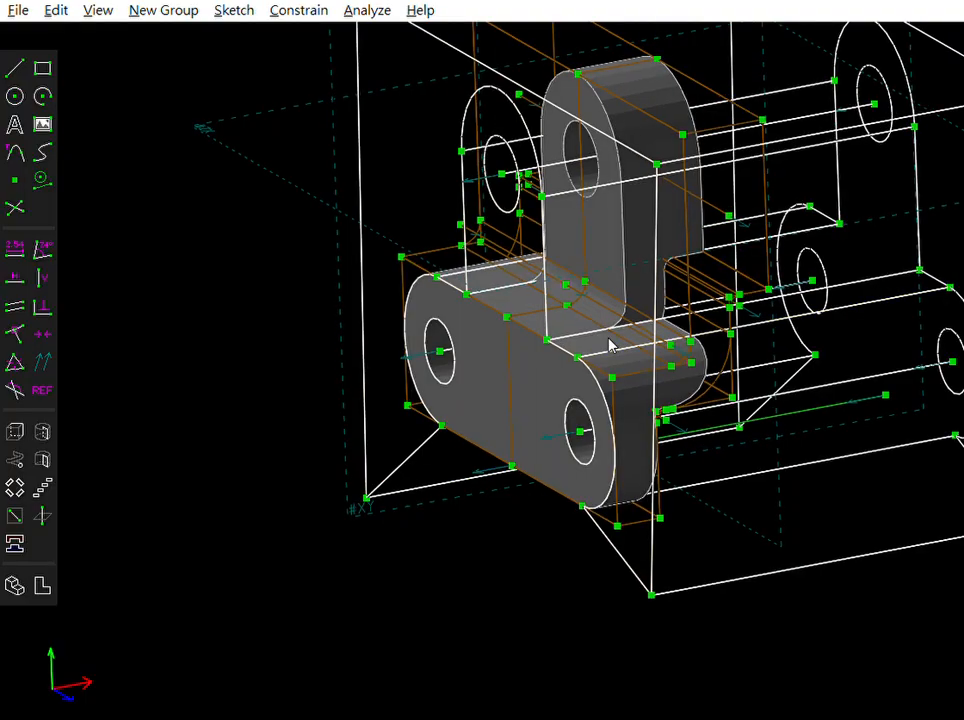
# Step: Create a sketch in a new workplane through the upper block's front-edge midpoint, oriented by two perpendicular edges of the cut outline
pyautogui.moveTo(611, 344)
pyautogui.mouseDown(button='middle')
pyautogui.moveTo(677, 325)
pyautogui.moveTo(508, 383)
pyautogui.moveTo(656, 308)
pyautogui.moveTo(516, 293)
pyautogui.moveTo(545, 413)
pyautogui.moveTo(486, 501)
pyautogui.moveTo(516, 349)
pyautogui.moveTo(633, 357)
pyautogui.moveTo(577, 389)
pyautogui.moveTo(587, 323)
pyautogui.moveTo(600, 359)
pyautogui.moveTo(635, 379)
pyautogui.moveTo(663, 328)
pyautogui.moveTo(551, 359)
pyautogui.moveTo(637, 269)
pyautogui.moveTo(564, 327)
pyautogui.moveTo(716, 290)
pyautogui.moveTo(691, 338)
pyautogui.mouseUp(button='middle')
pyautogui.press('F2')
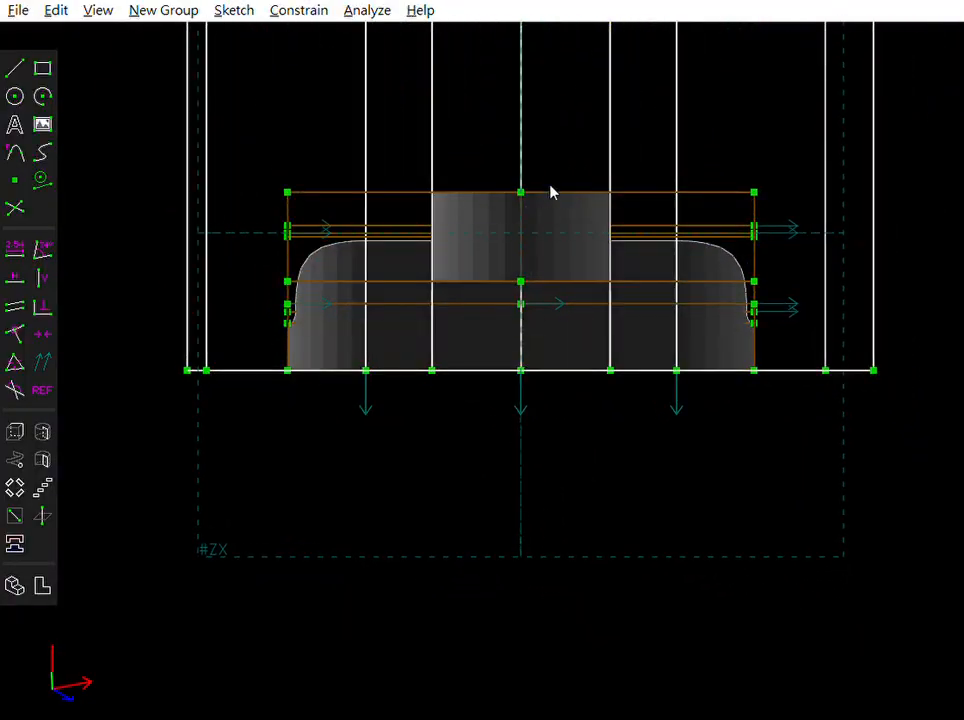
pyautogui.scroll(2, 559, 224)
pyautogui.click(728, 389)
pyautogui.click(700, 427)
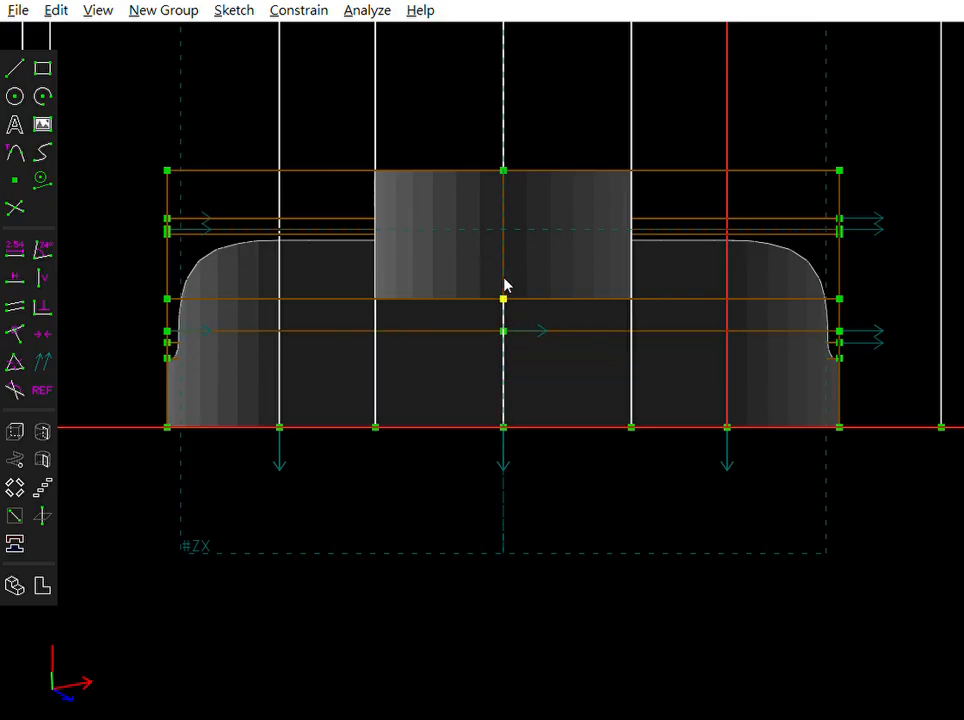
pyautogui.moveTo(531, 273); pyautogui.dragTo(527, 241, button='middle')
pyautogui.click(483, 210)
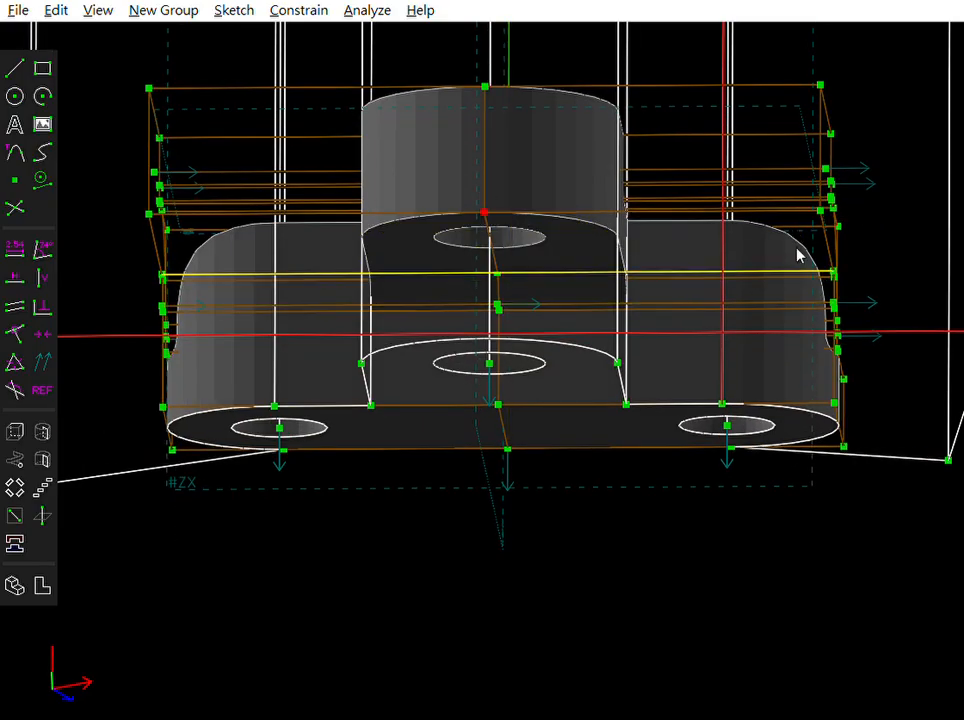
pyautogui.press('w')
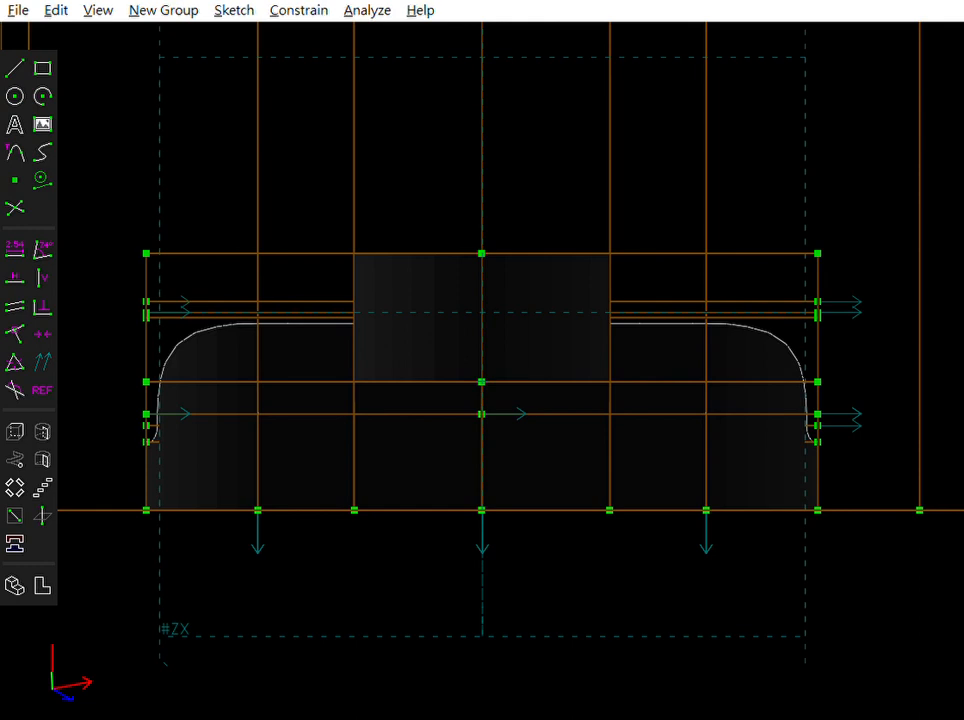
# Step: Draw a closed four-sided contour covering the area left of the upper block, with its inner side along the block's left edge
pyautogui.scroll(-2, 719, 254)
pyautogui.scroll(3, 489, 368)
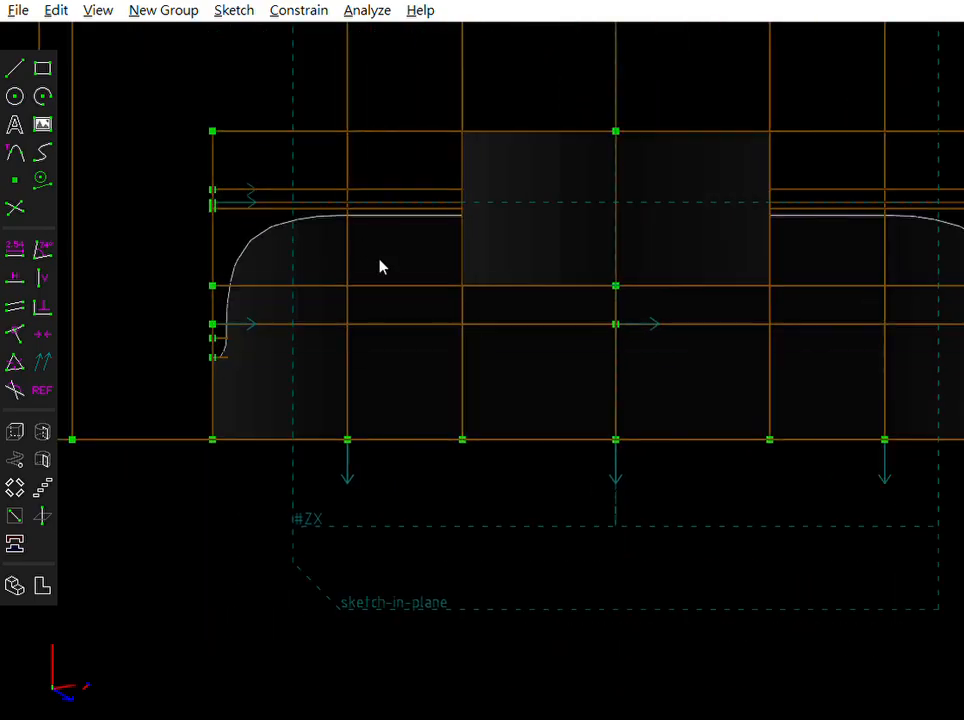
pyautogui.click(15, 67)
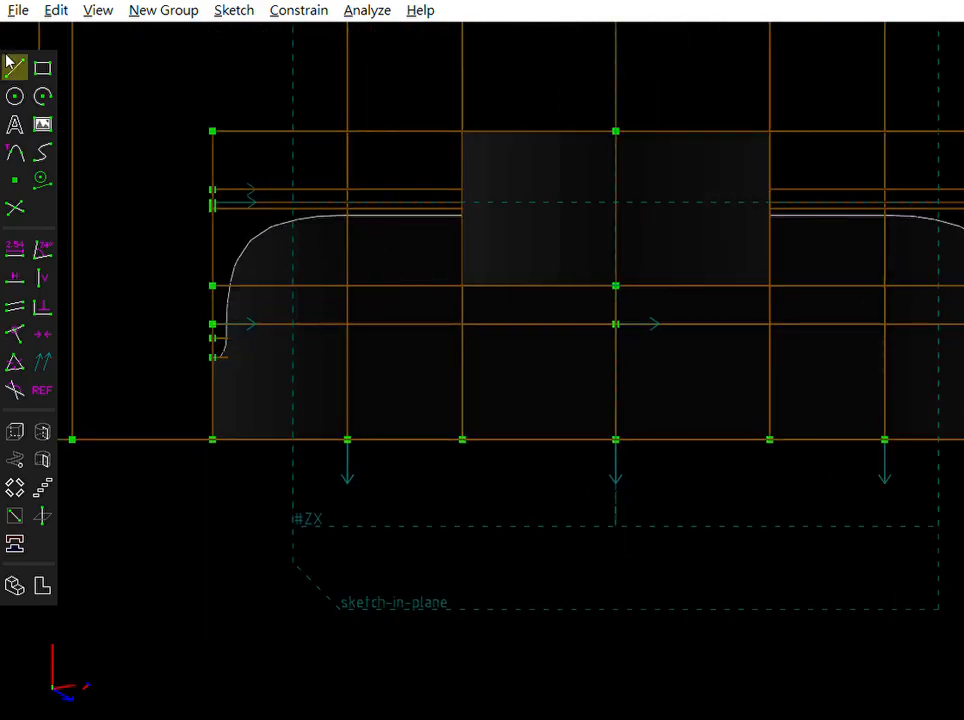
pyautogui.moveTo(344, 262)
pyautogui.mouseDown(button='middle')
pyautogui.moveTo(385, 222)
pyautogui.moveTo(338, 245)
pyautogui.mouseUp(button='middle')
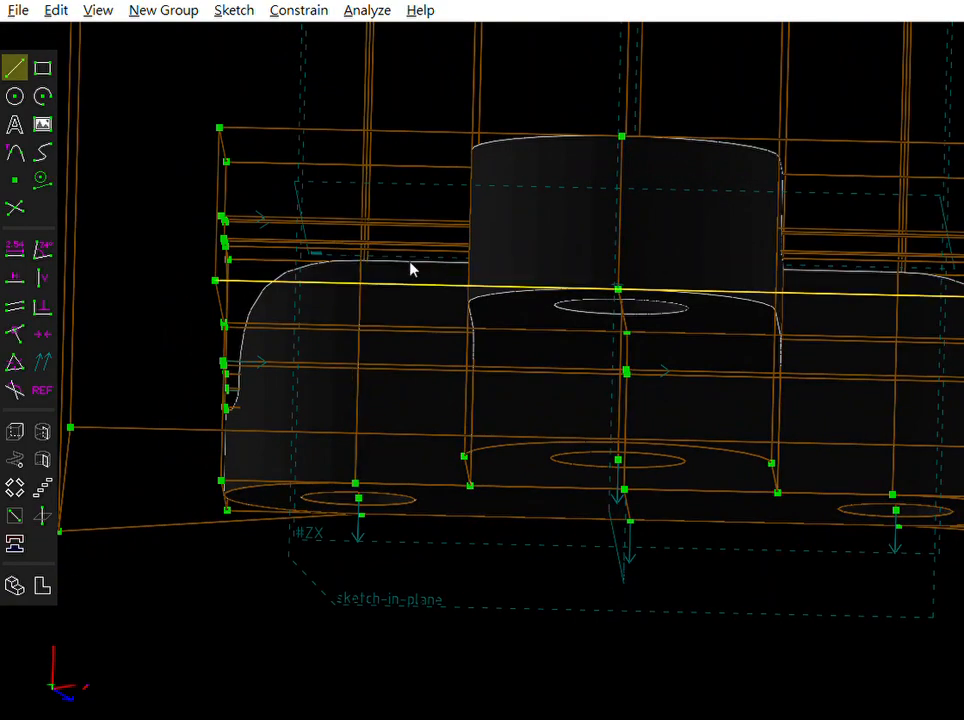
pyautogui.press('w')
pyautogui.scroll(-1, 540, 280)
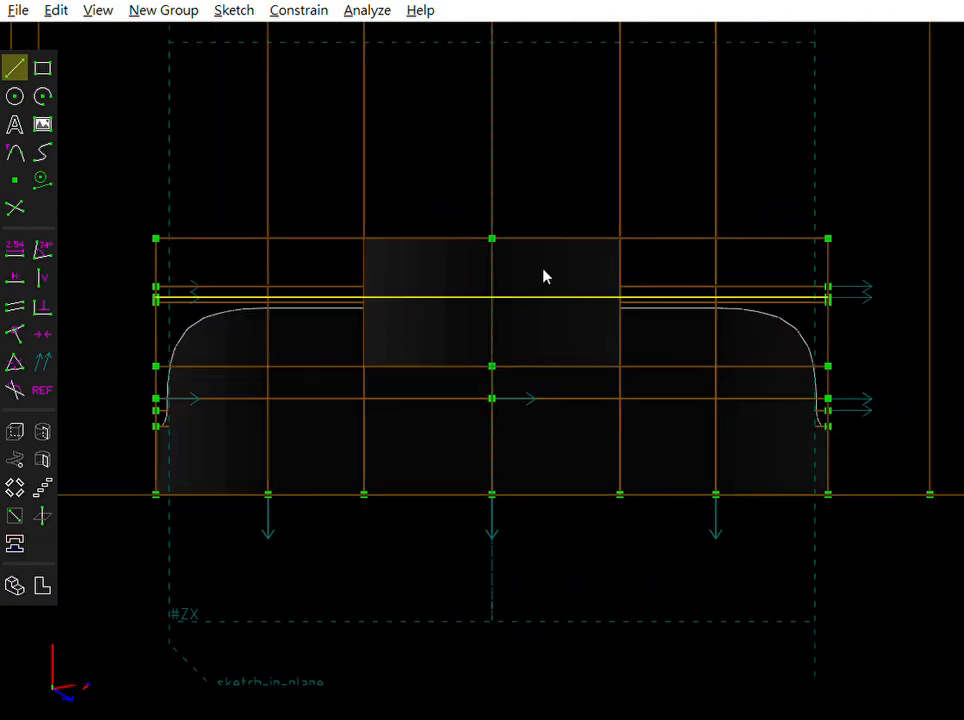
pyautogui.scroll(-1, 547, 278)
pyautogui.scroll(2, 312, 387)
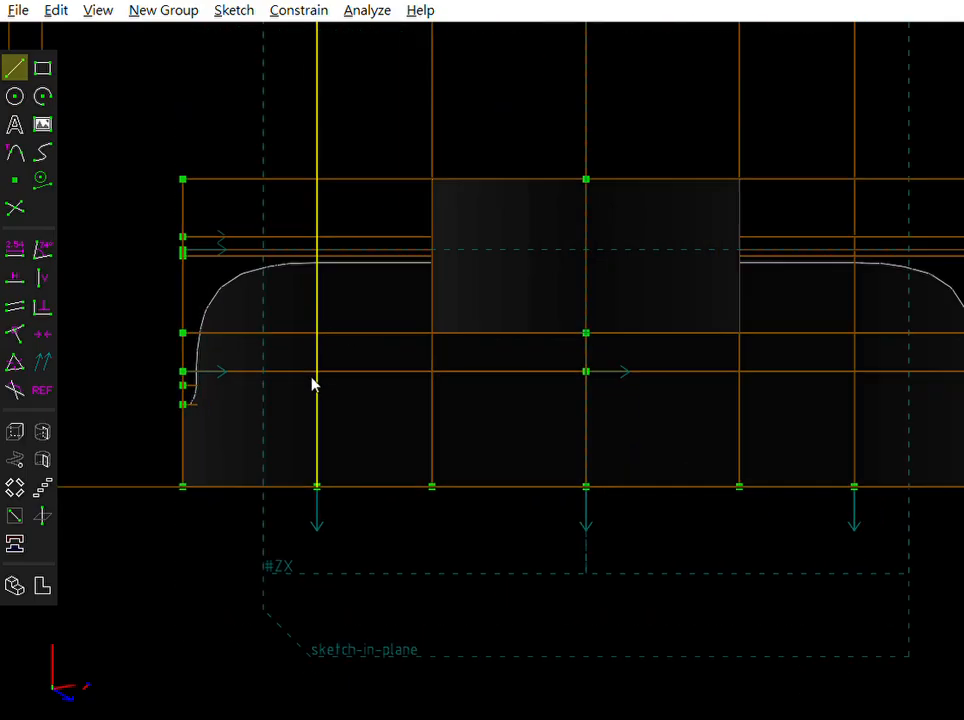
pyautogui.click(431, 331)
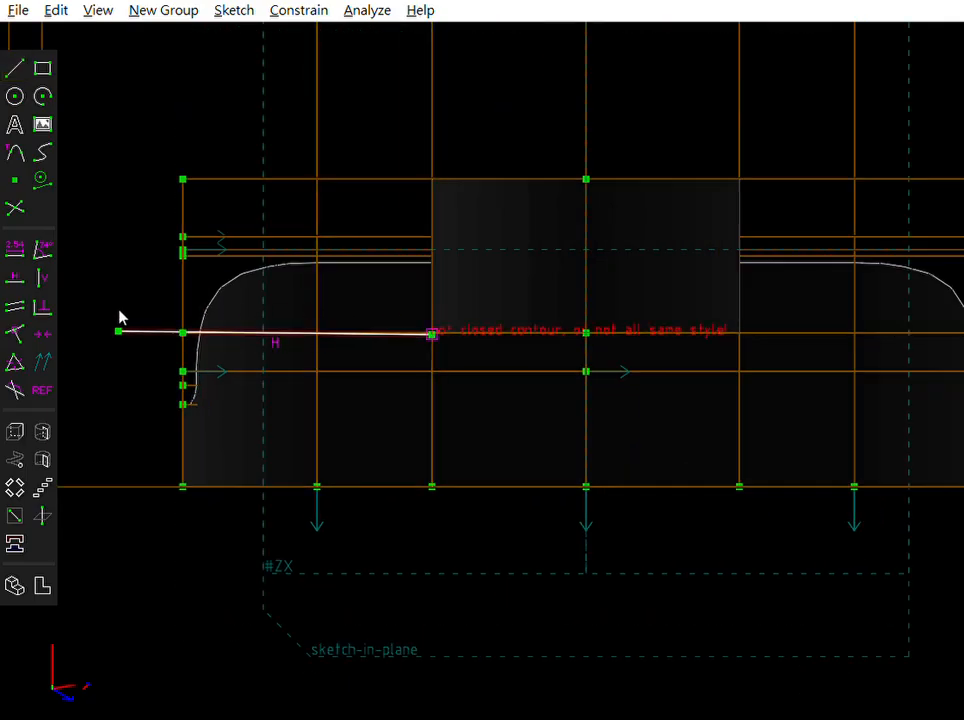
pyautogui.click(118, 318)
pyautogui.click(119, 84)
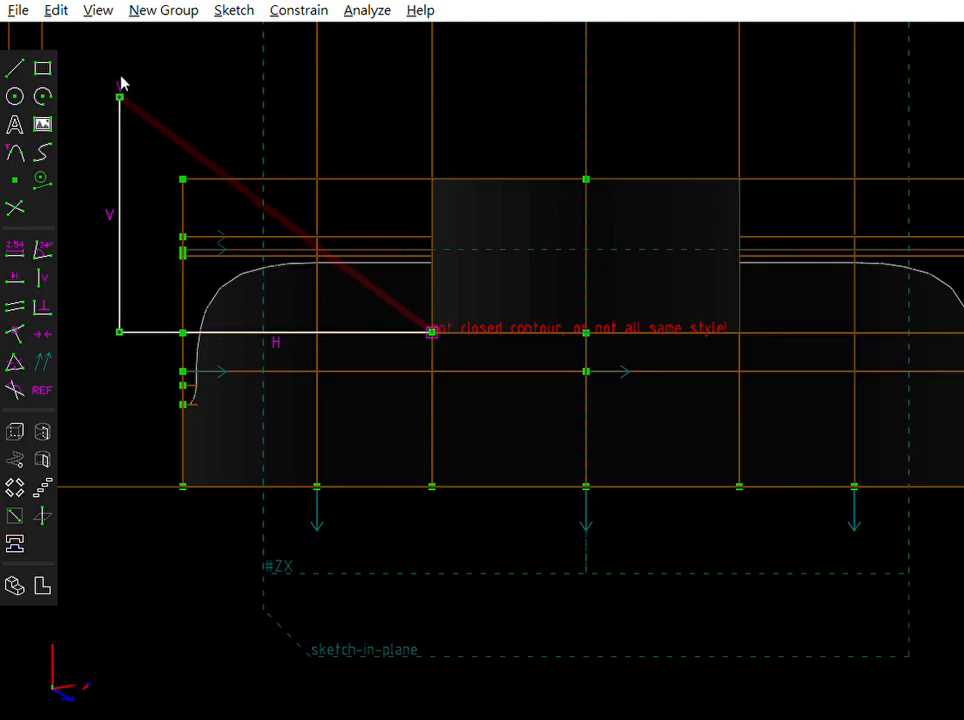
pyautogui.click(433, 65)
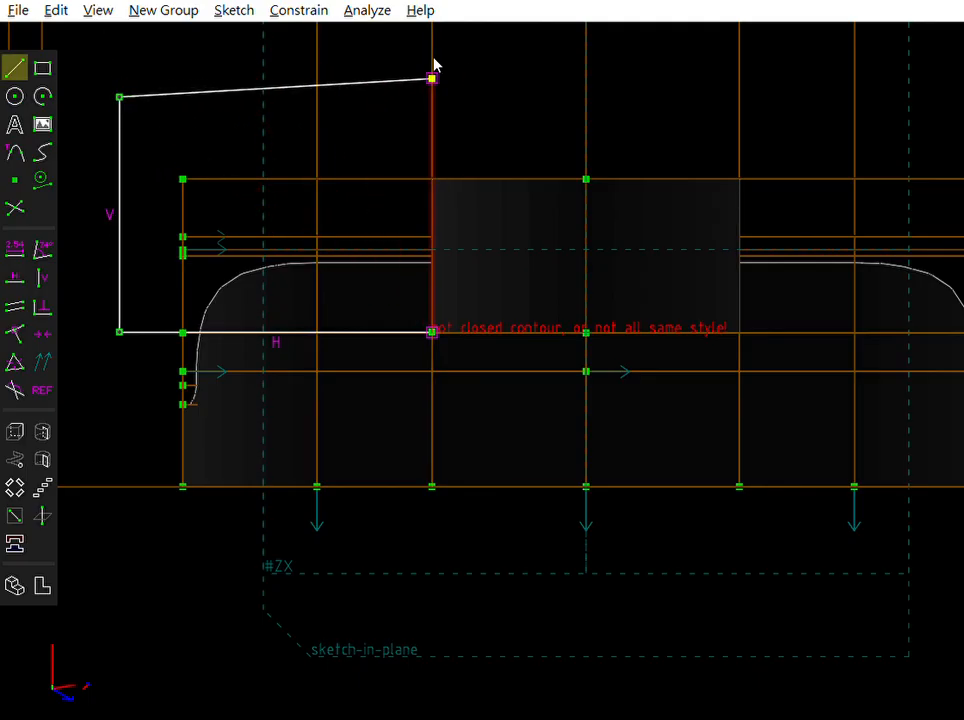
pyautogui.click(431, 318)
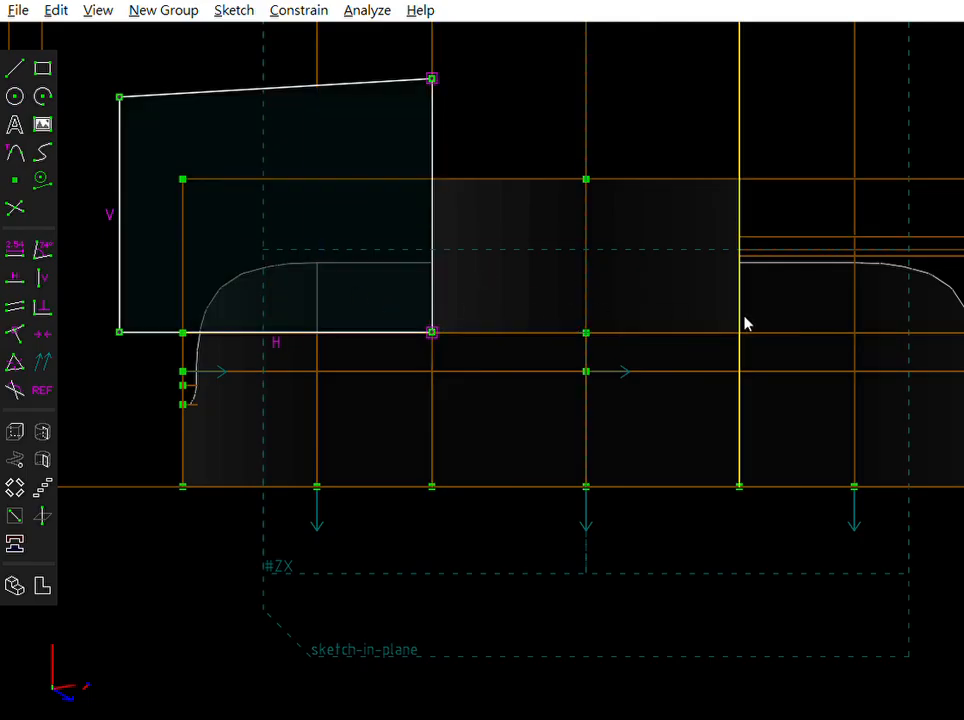
# Step: Draw a closed four-sided contour covering the area right of the upper block, with its inner side along the block's right edge
pyautogui.press('s')
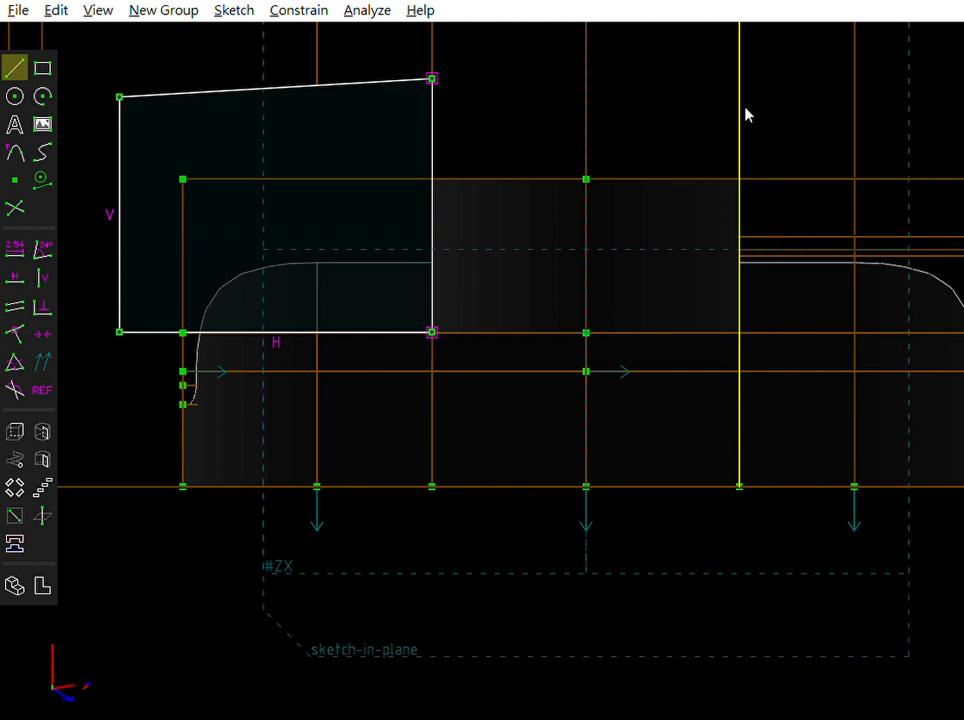
pyautogui.click(739, 77)
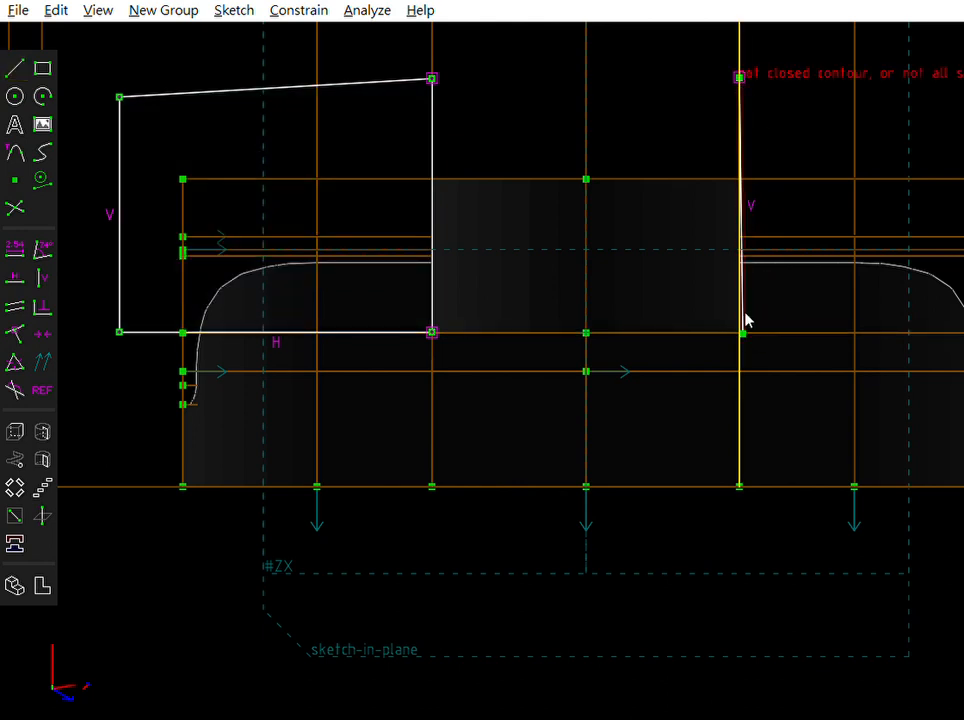
pyautogui.click(739, 328)
pyautogui.scroll(-3, 535, 295)
pyautogui.scroll(3, 757, 321)
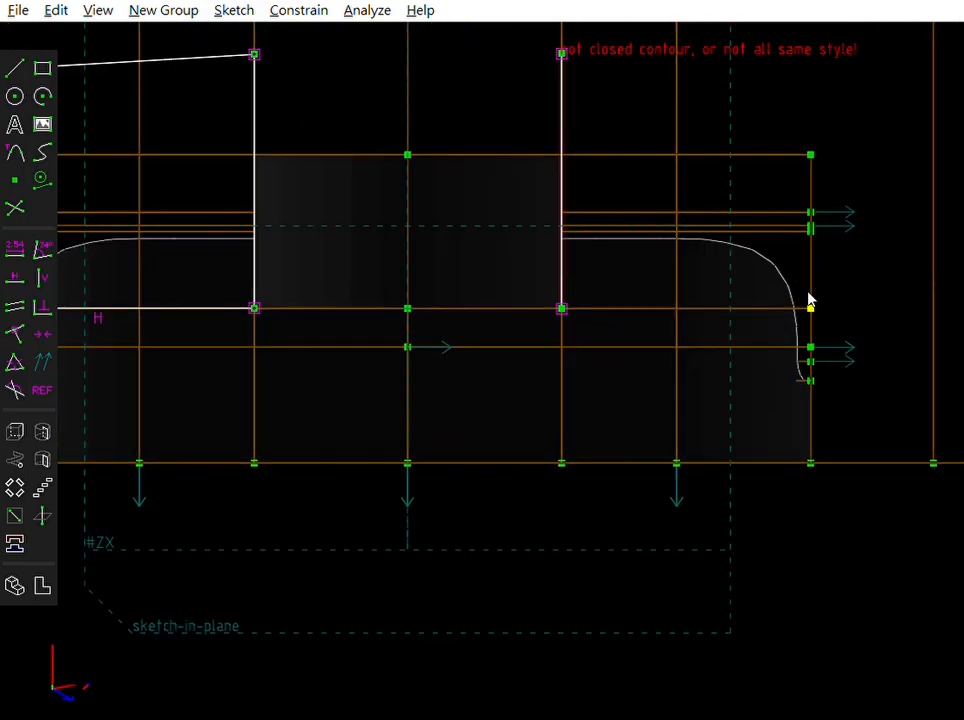
pyautogui.press('s')
pyautogui.click(810, 308)
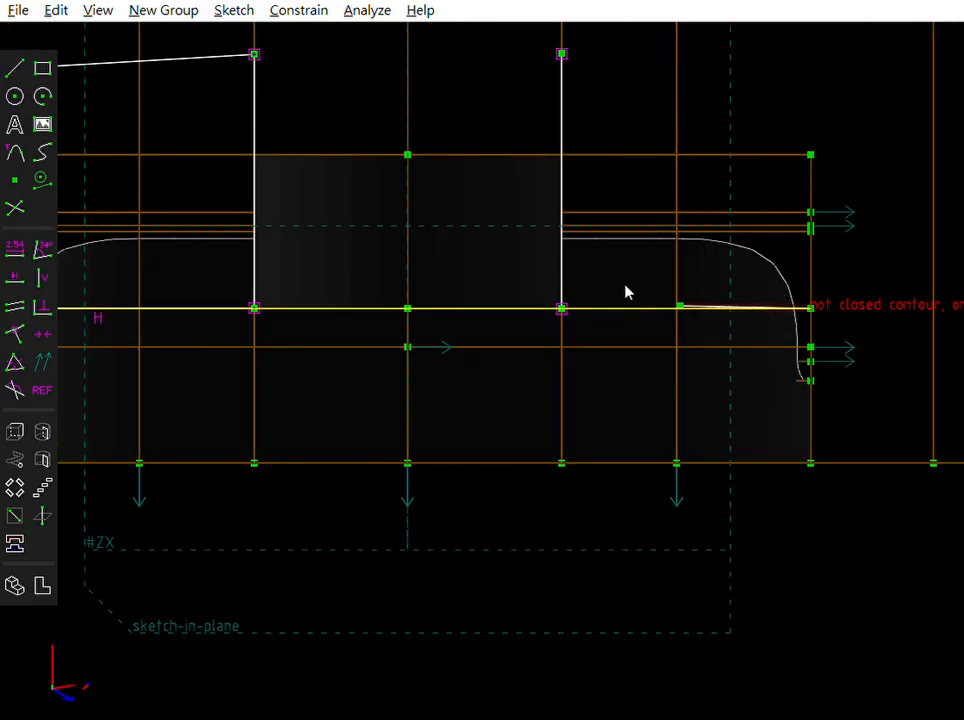
pyautogui.click(561, 308)
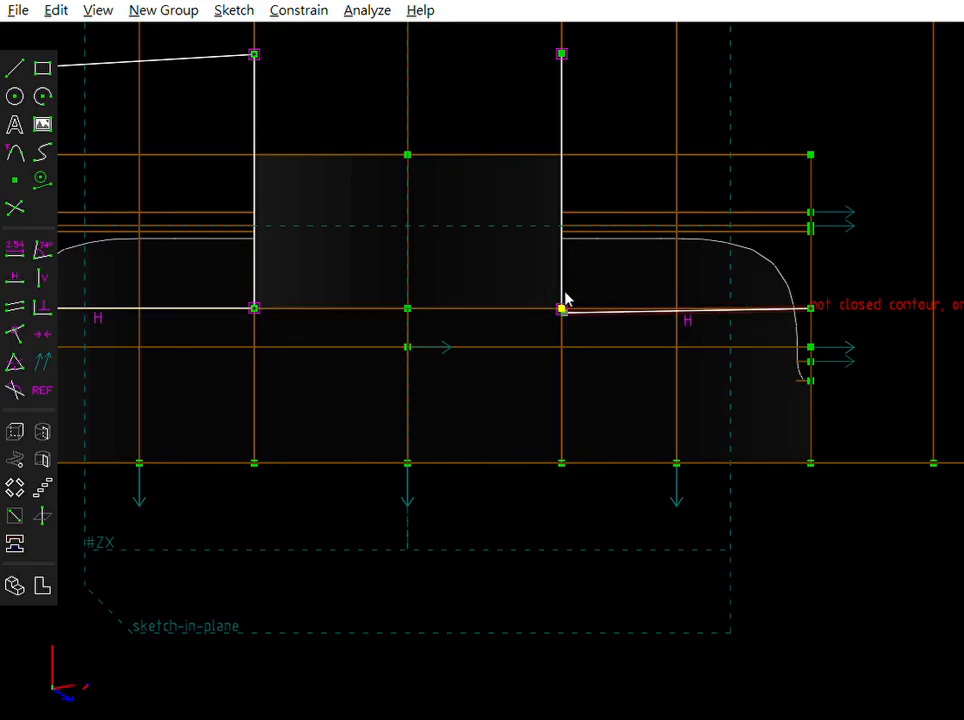
pyautogui.click(566, 297)
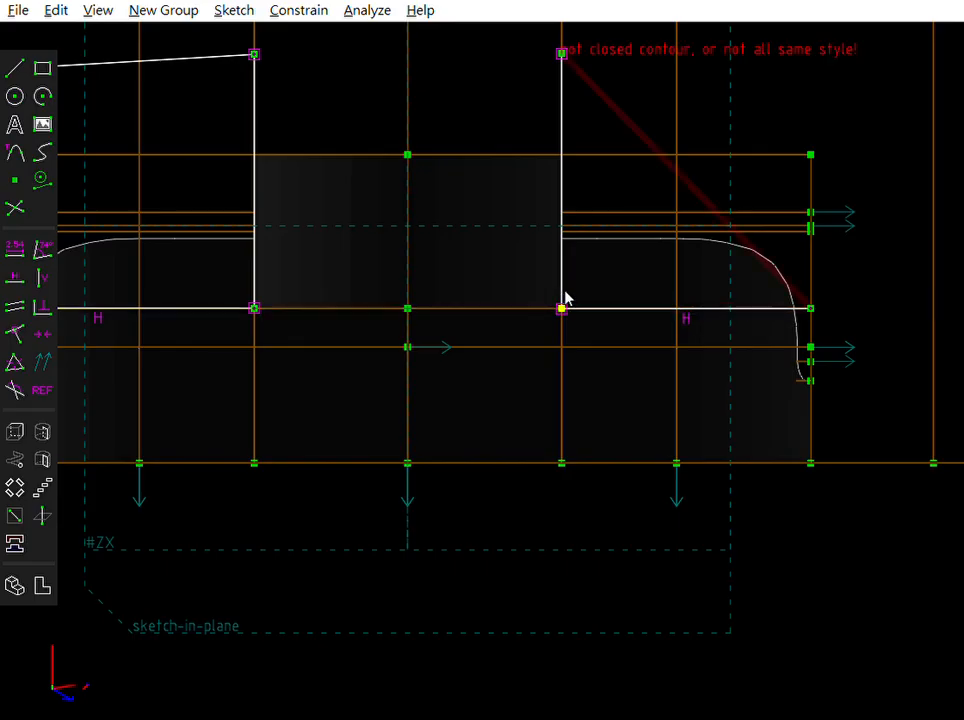
pyautogui.click(564, 31)
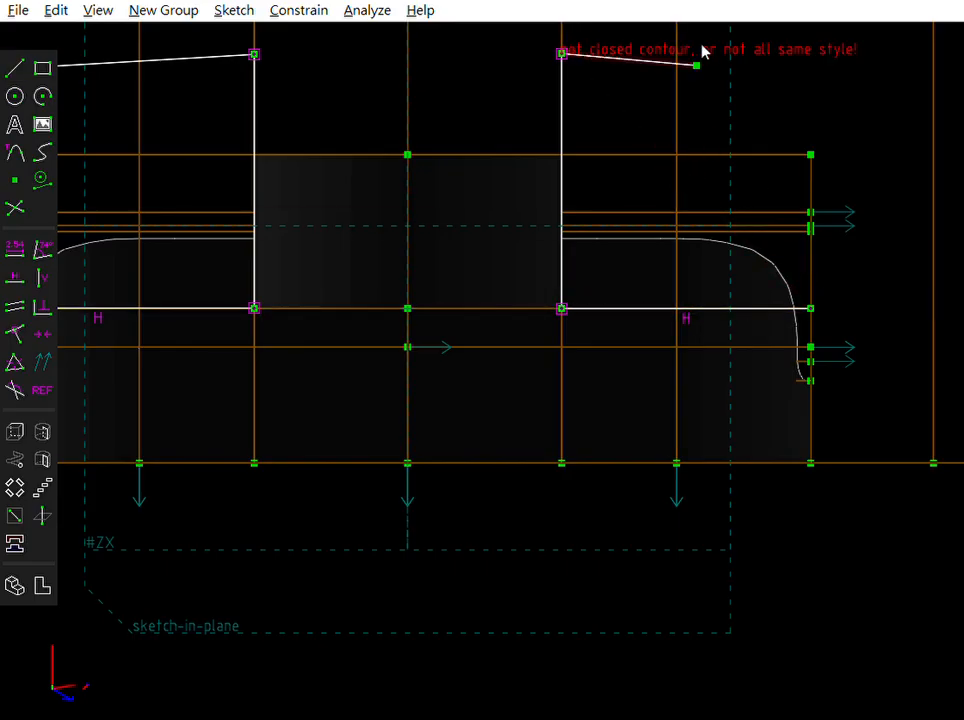
pyautogui.click(826, 38)
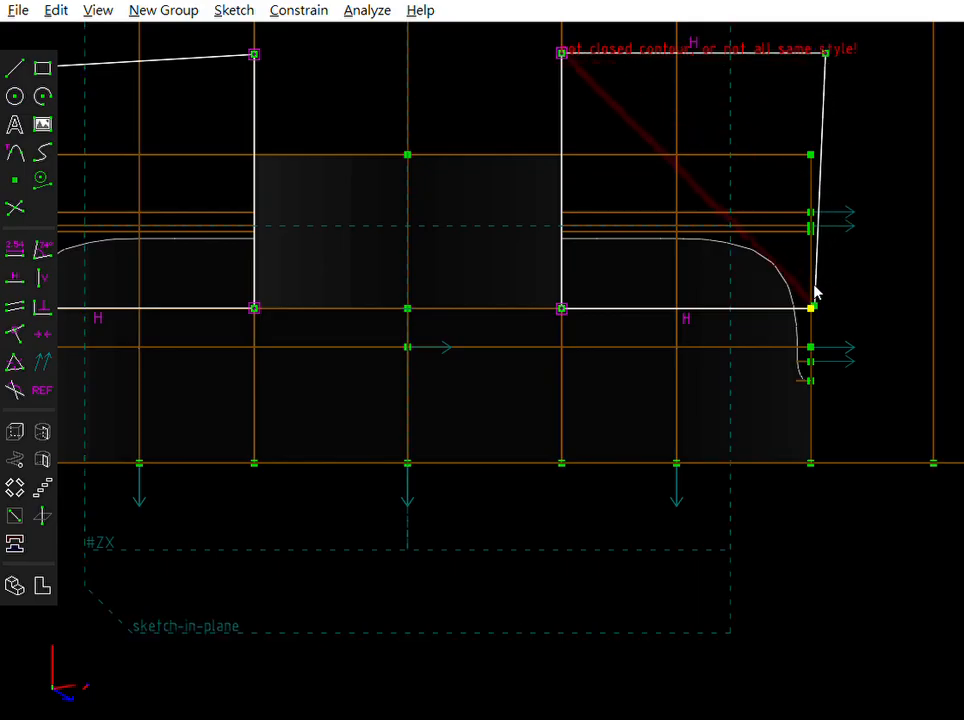
pyautogui.click(812, 306)
pyautogui.scroll(-2, 862, 182)
pyautogui.scroll(1, 396, 209)
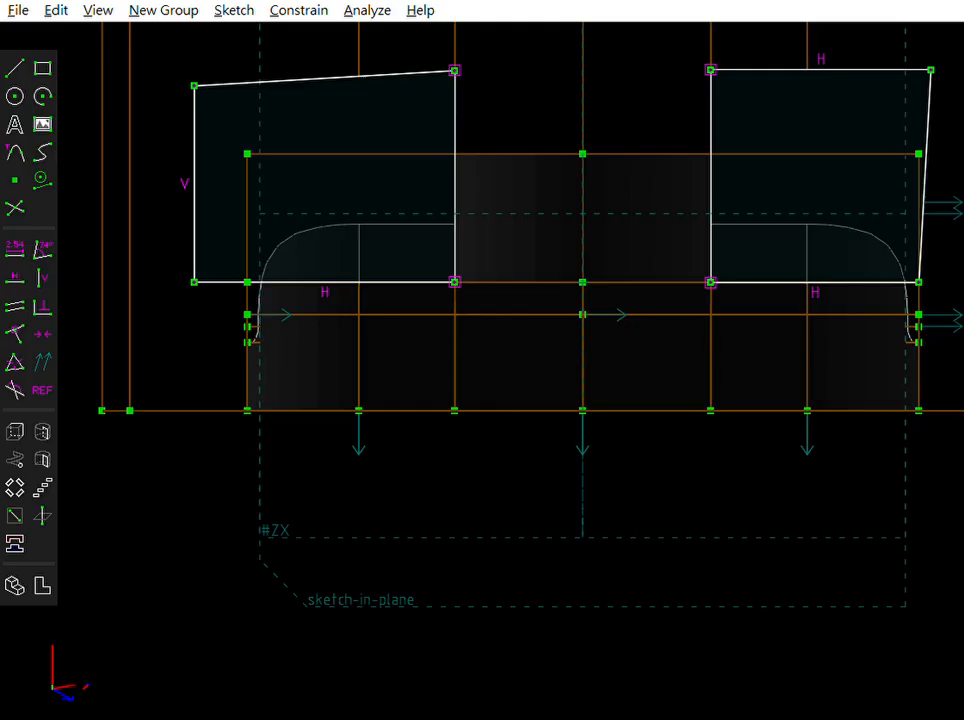
# Step: Check the sketch from an angle, realign the view to the workplane, and undo both side contours
pyautogui.moveTo(409, 318)
pyautogui.mouseDown(button='middle')
pyautogui.moveTo(449, 290)
pyautogui.moveTo(424, 310)
pyautogui.moveTo(448, 219)
pyautogui.mouseUp(button='middle')
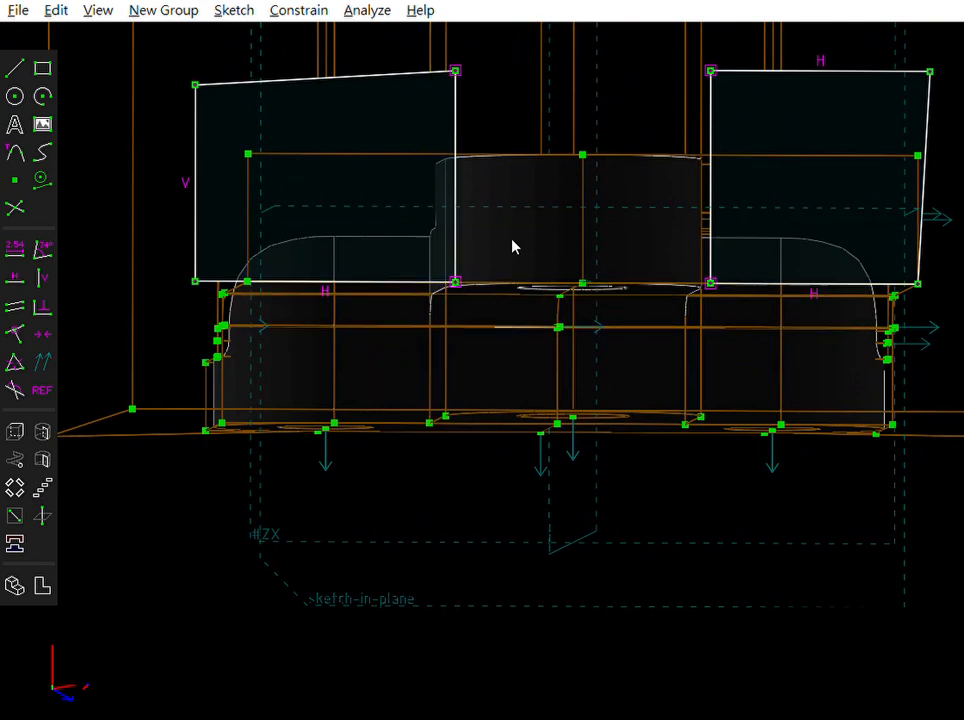
pyautogui.press('w')
pyautogui.scroll(-3, 552, 231)
pyautogui.scroll(2, 427, 436)
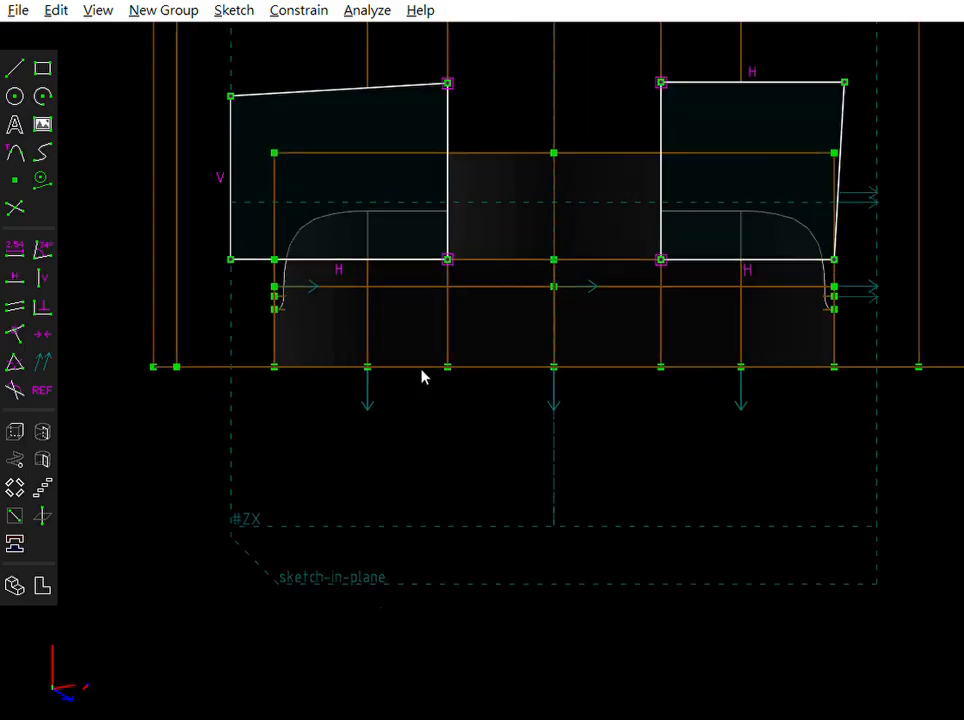
pyautogui.click(432, 254)
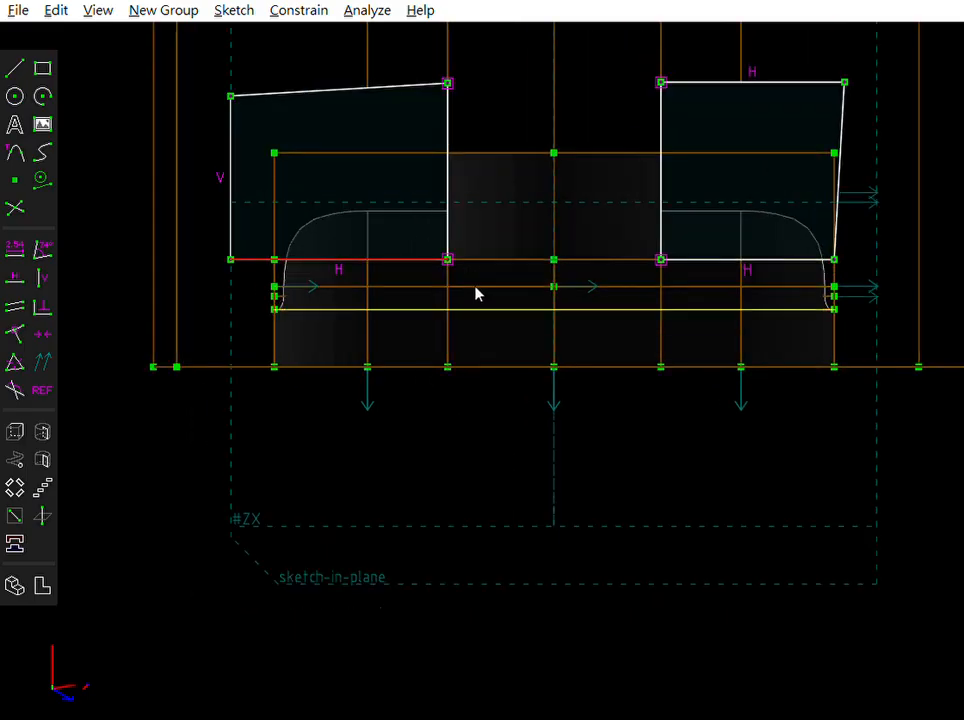
pyautogui.hotkey('ctrl', 'z')
pyautogui.hotkey('ctrl', 'z')
pyautogui.hotkey('ctrl', 'z')
pyautogui.hotkey('ctrl', 'z')
pyautogui.hotkey('ctrl', 'z')
pyautogui.hotkey('ctrl', 'z')
pyautogui.hotkey('ctrl', 'z')
pyautogui.hotkey('ctrl', 'z')
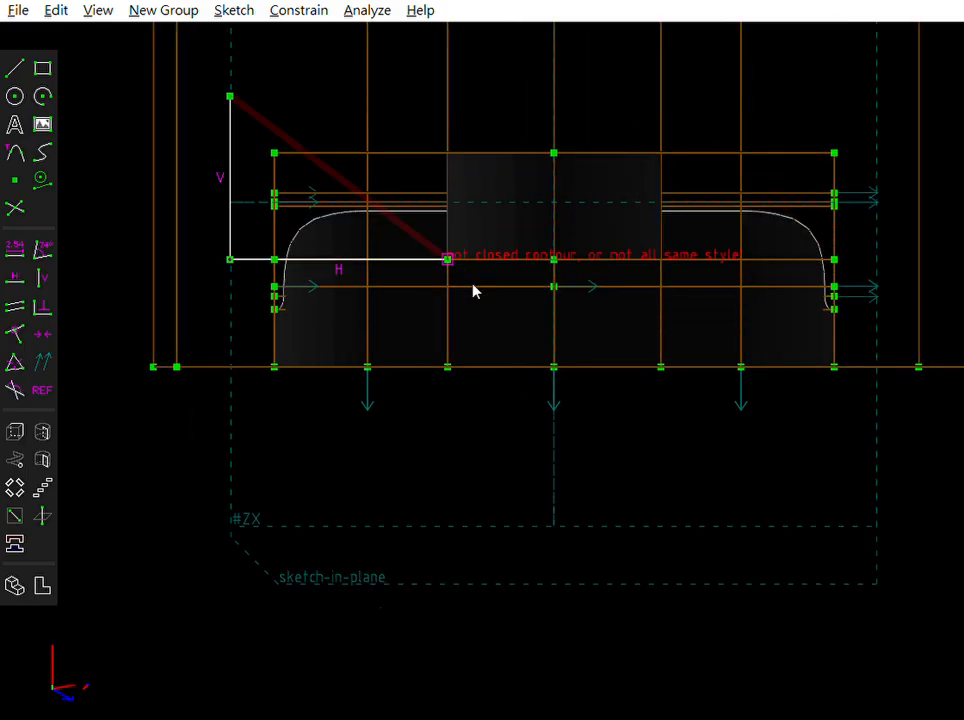
# Step: Draw a closed four-sided contour left of the upper block, with a horizontal lower side below the step and its inner side on the block's left edge
pyautogui.click(15, 67)
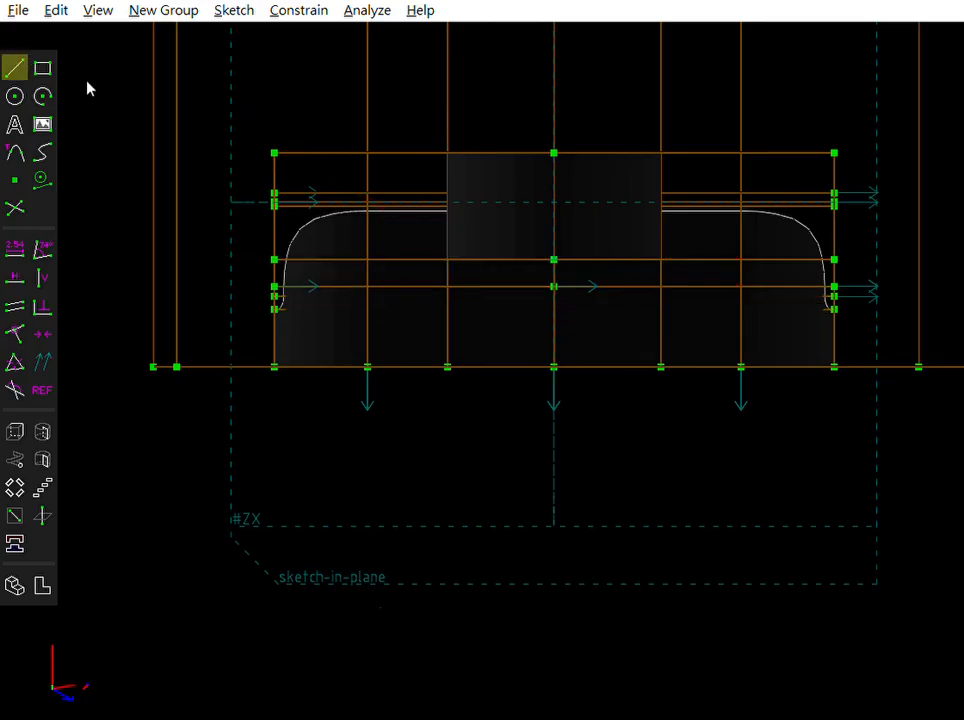
pyautogui.click(233, 319)
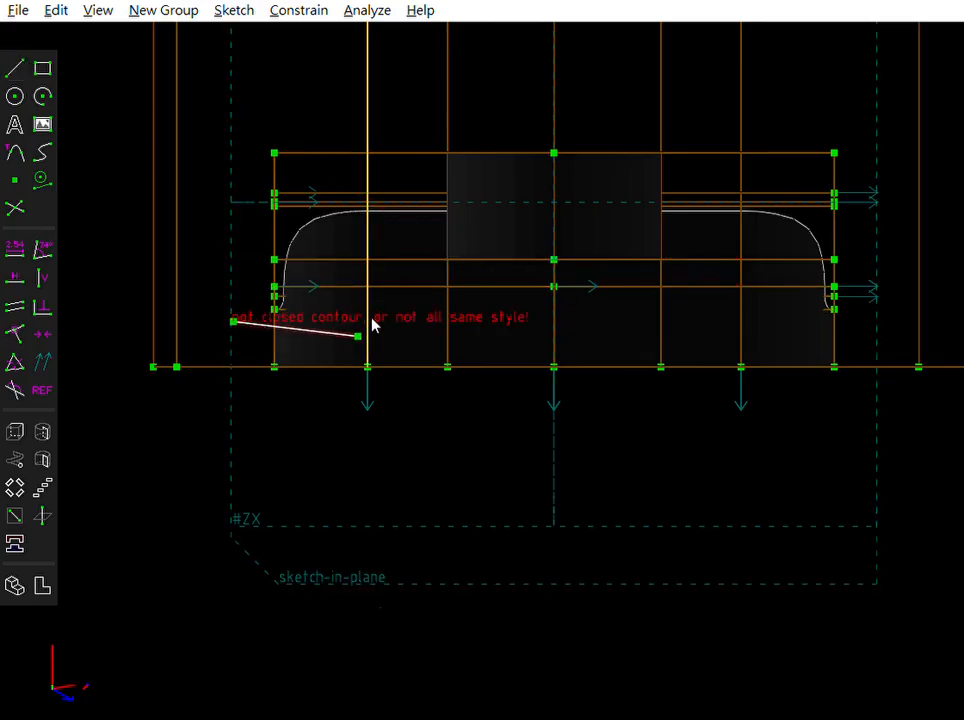
pyautogui.click(444, 312)
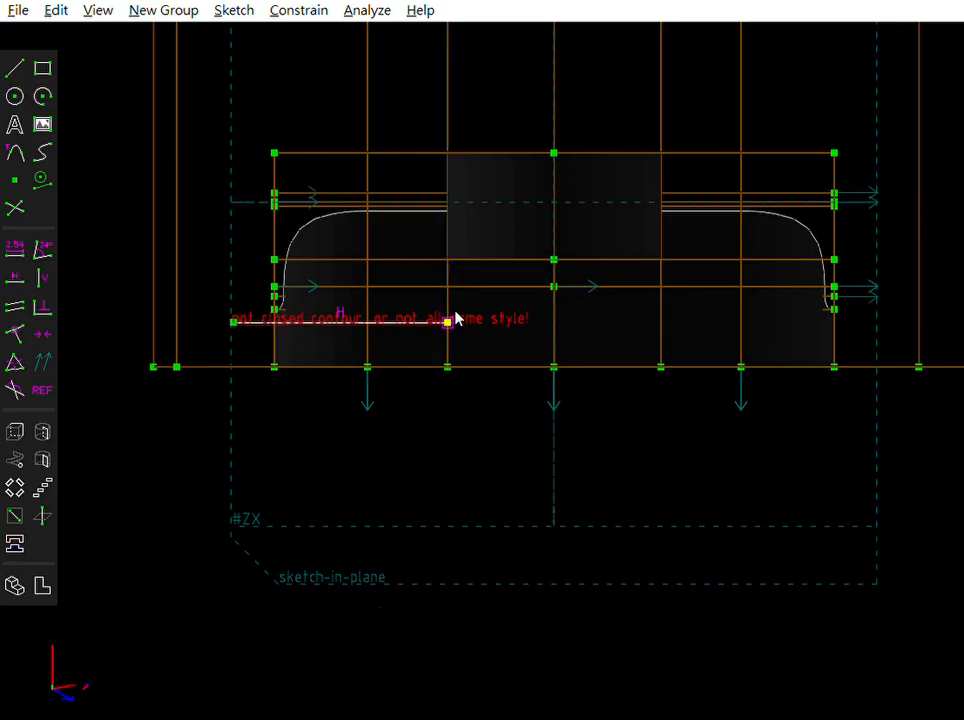
pyautogui.press('s')
pyautogui.click(449, 308)
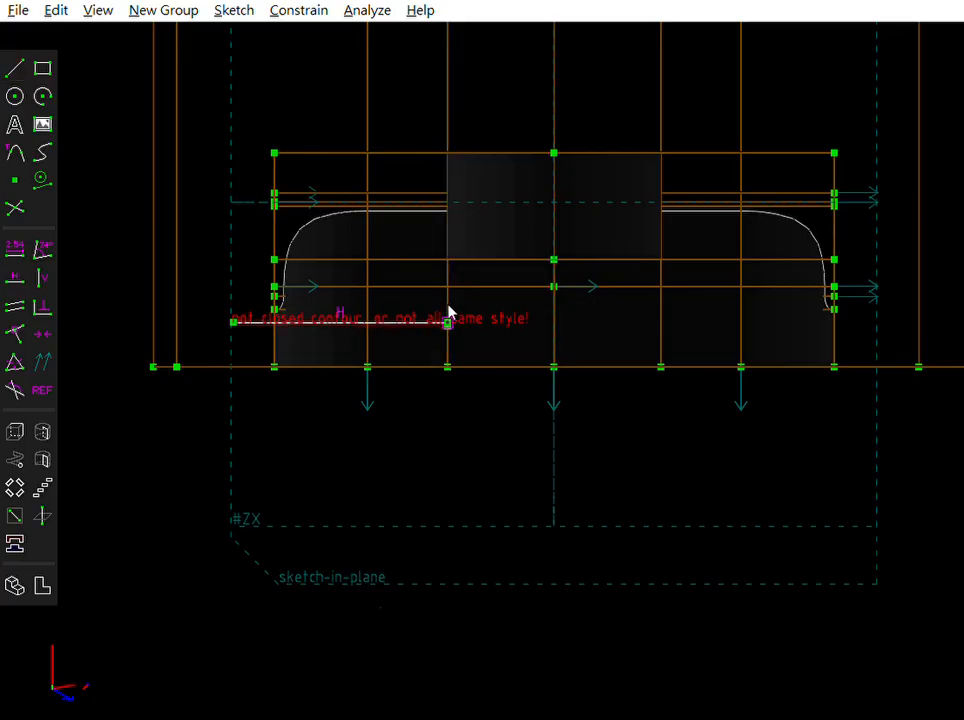
pyautogui.click(449, 40)
pyautogui.press('s')
pyautogui.click(447, 52)
pyautogui.click(204, 72)
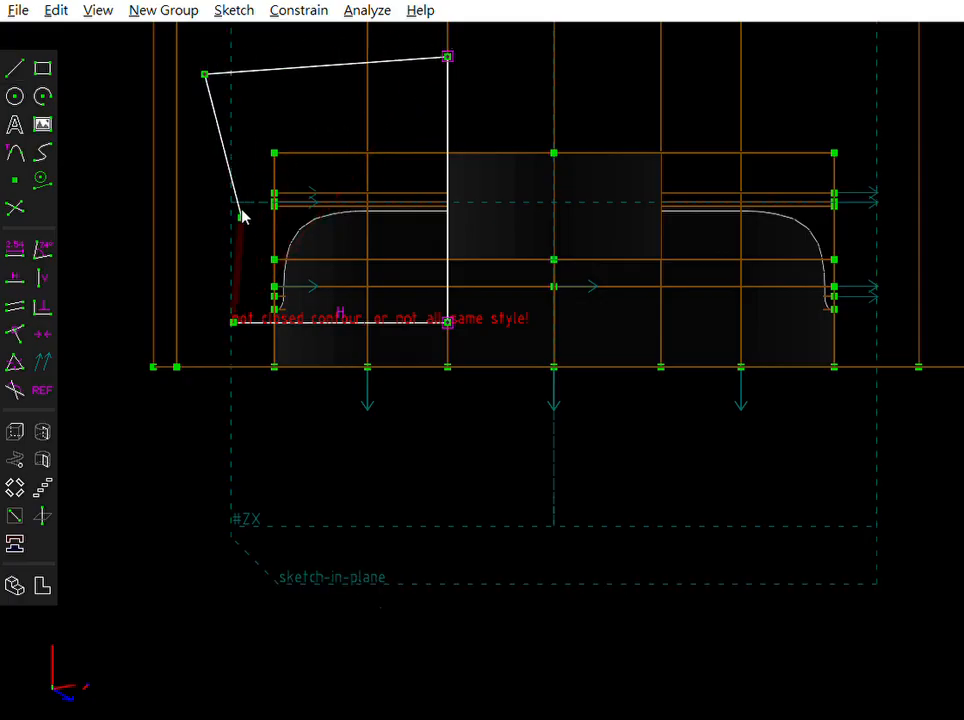
pyautogui.click(232, 308)
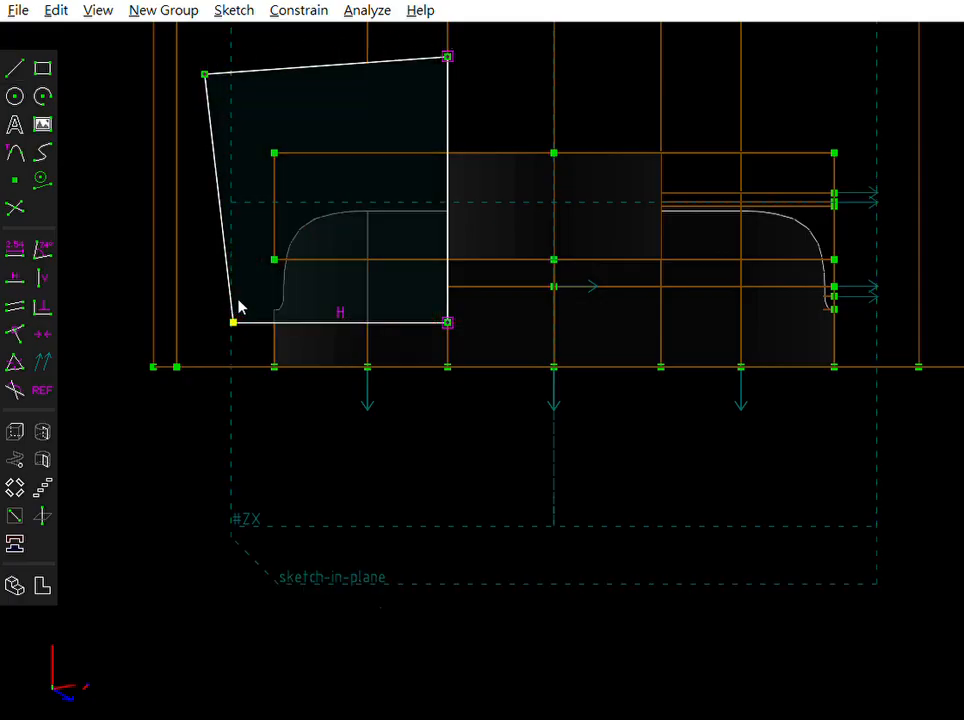
# Step: Draw a matching closed contour right of the upper block, with a horizontal lower side and a vertical inner side on the block's right edge
pyautogui.press('s')
pyautogui.click(660, 322)
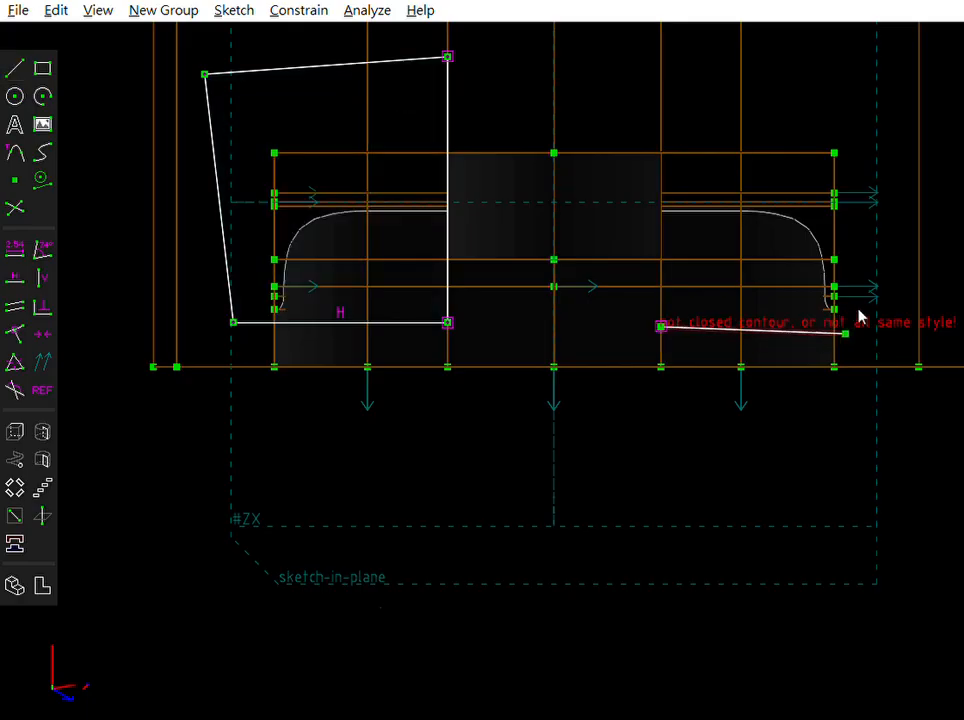
pyautogui.click(906, 310)
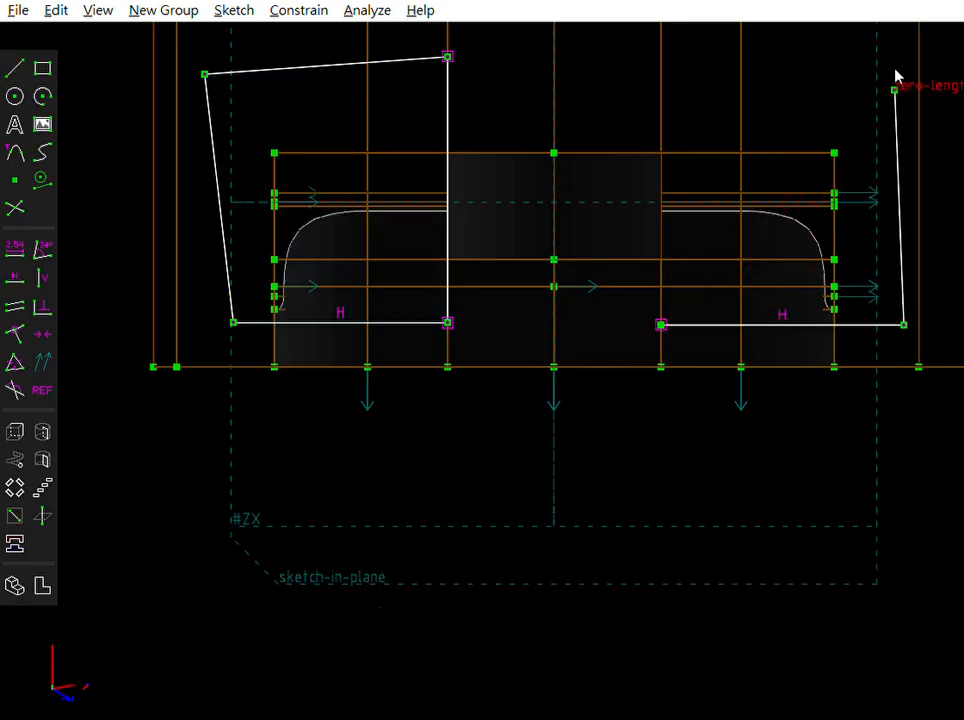
pyautogui.click(660, 73)
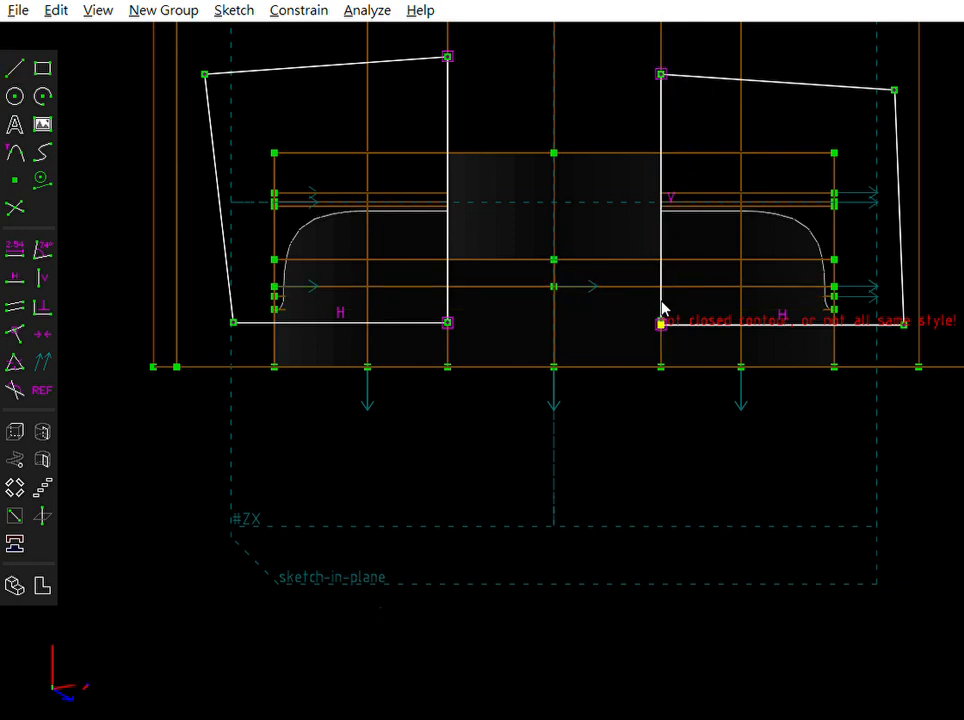
pyautogui.click(660, 322)
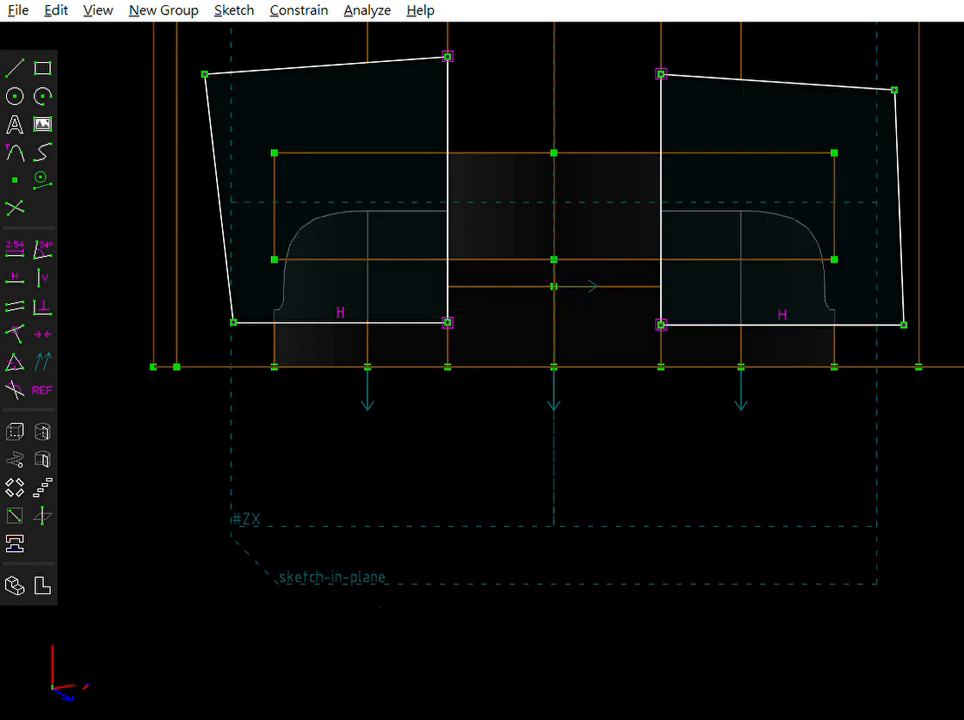
# Step: Add a reference distance between the right contour's inner side and the midpoint of the outline's upper edge
pyautogui.click(658, 100)
pyautogui.click(554, 153)
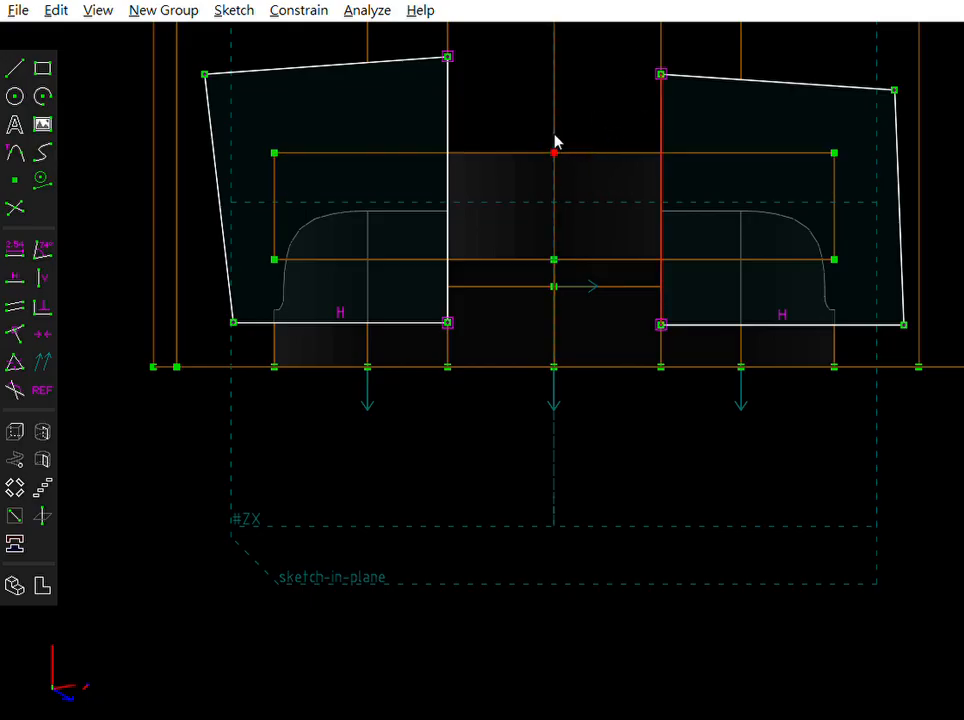
pyautogui.press('d')
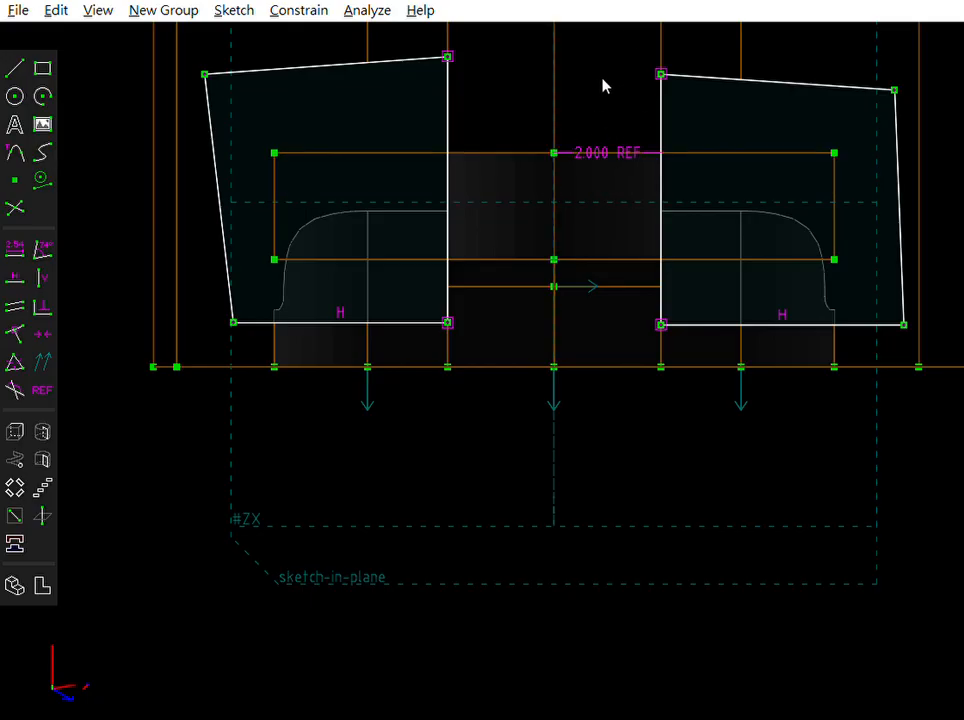
# Step: Set the distance from each contour's lower inner corner to the part's base line to 1.000
pyautogui.click(430, 323)
pyautogui.press('d')
pyautogui.write('1')
pyautogui.press('Return')
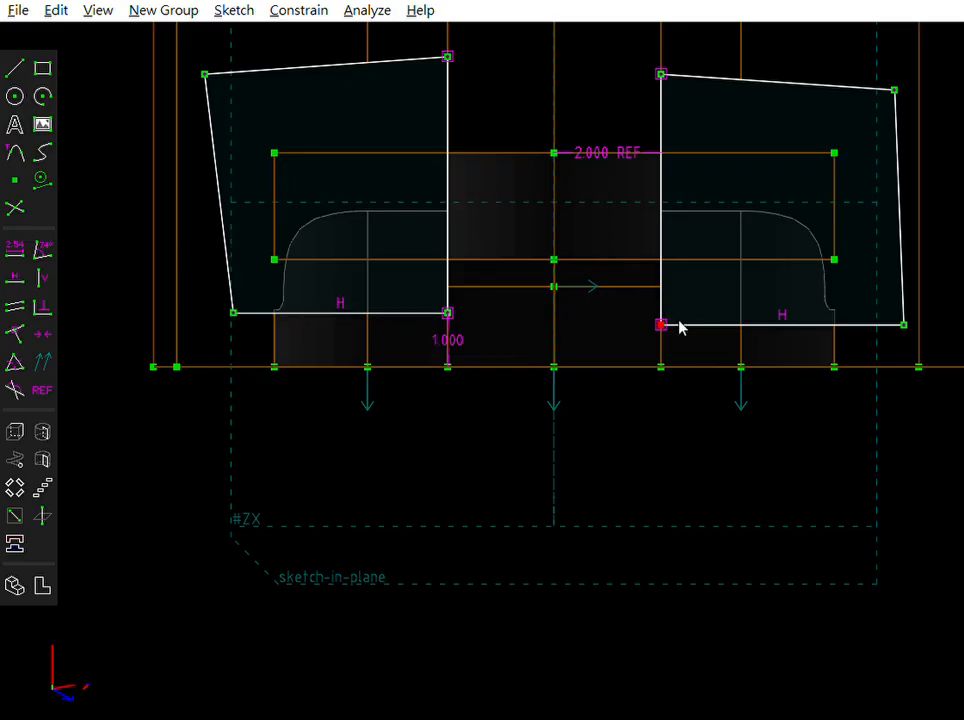
pyautogui.press('d')
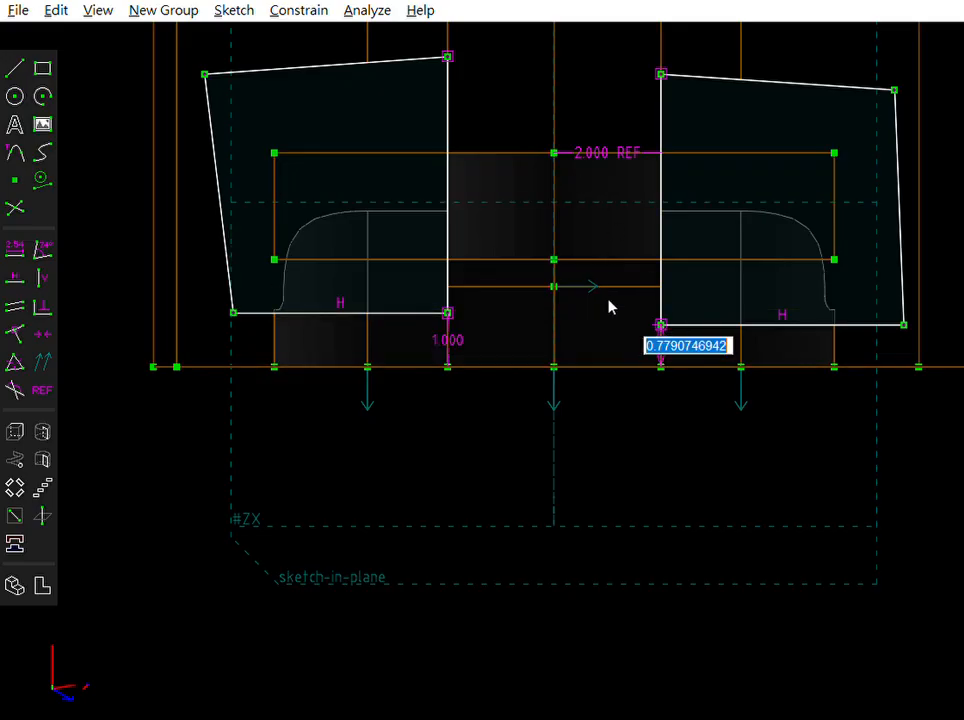
pyautogui.write('1')
pyautogui.press('Return')
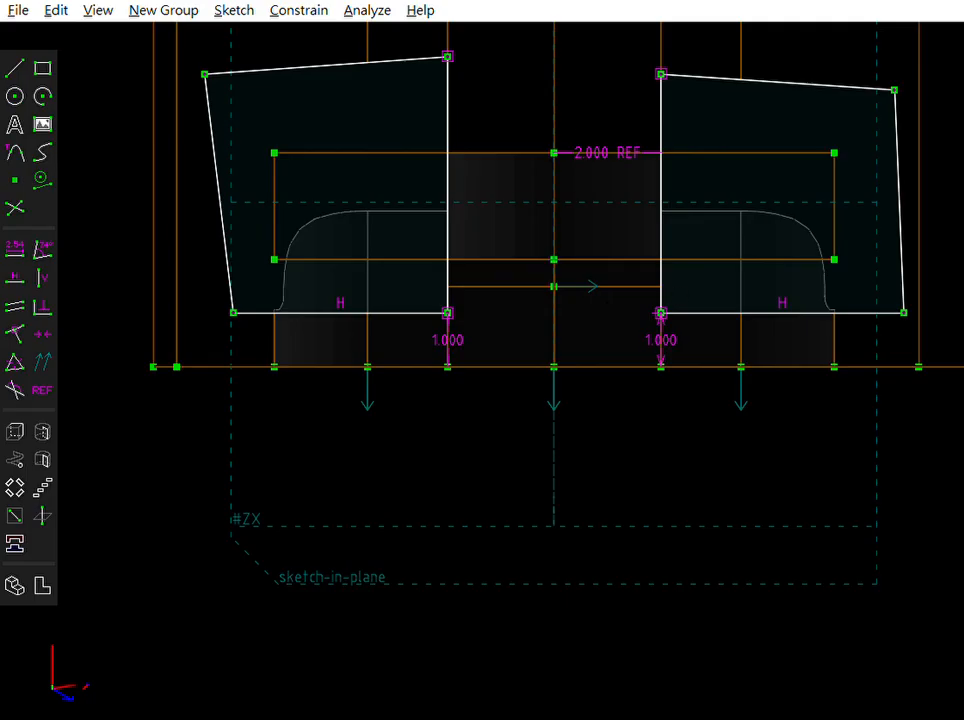
# Step: Round the lower inner corner of both side contours with tangent arcs
pyautogui.click(456, 295)
pyautogui.hotkey('shift', 'a')
pyautogui.click(660, 313)
pyautogui.hotkey('shift', 'a')
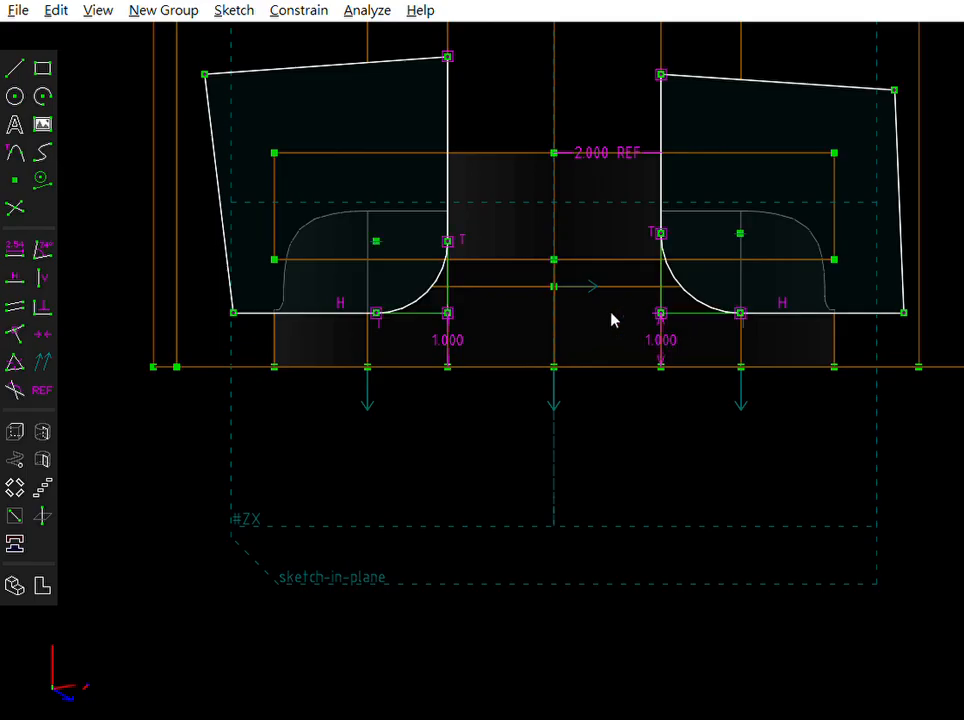
# Step: Set the diameter of both corner arcs to 0.75
pyautogui.click(692, 280)
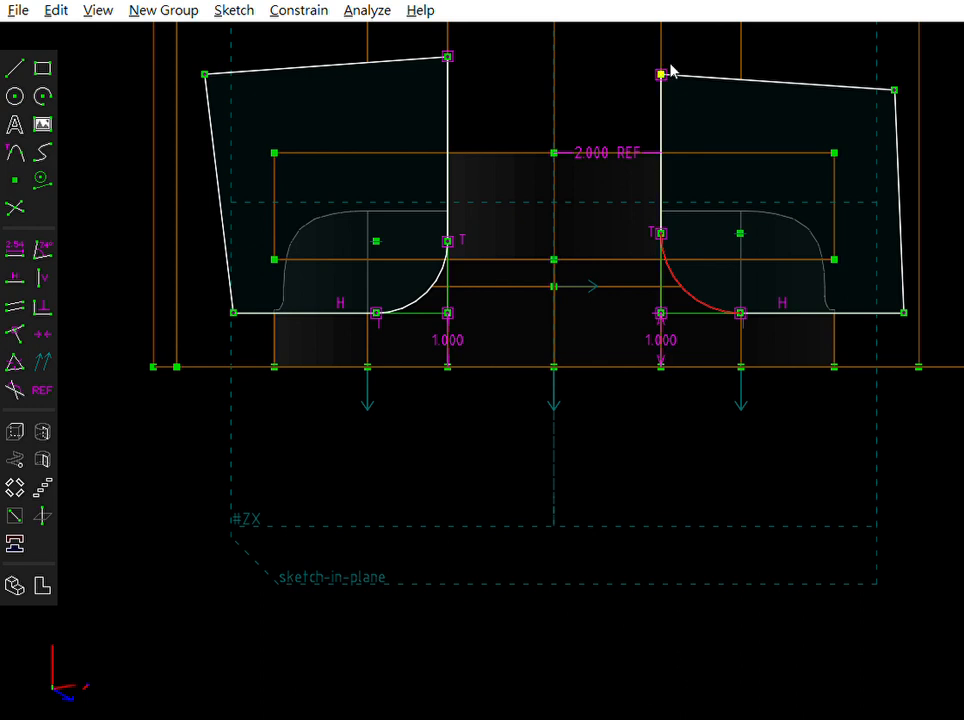
pyautogui.press('d')
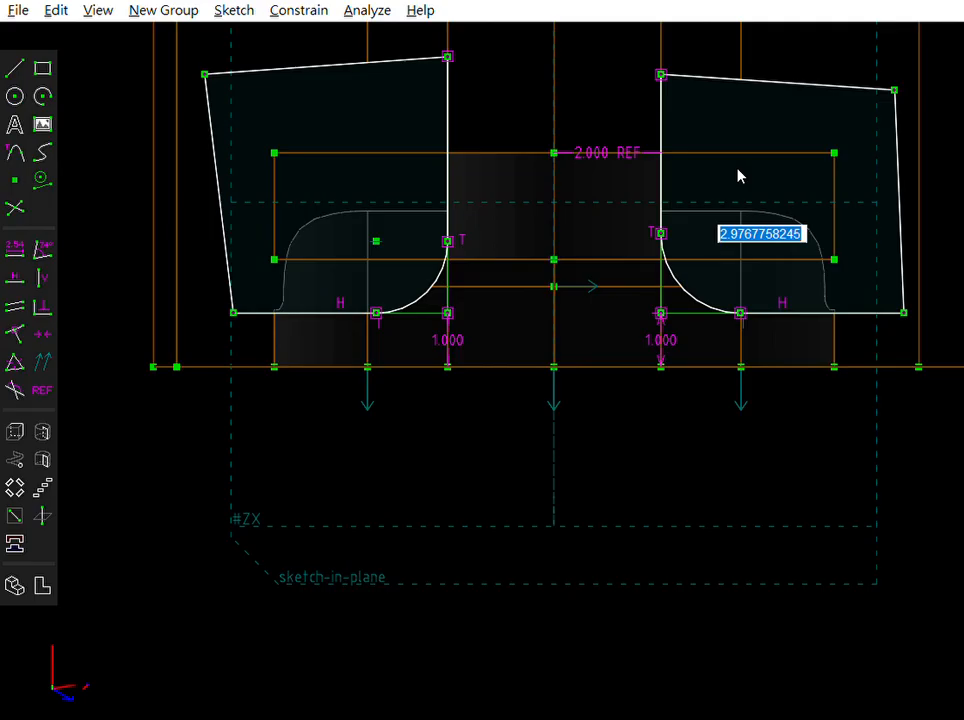
pyautogui.write('0.75')
pyautogui.press('Return')
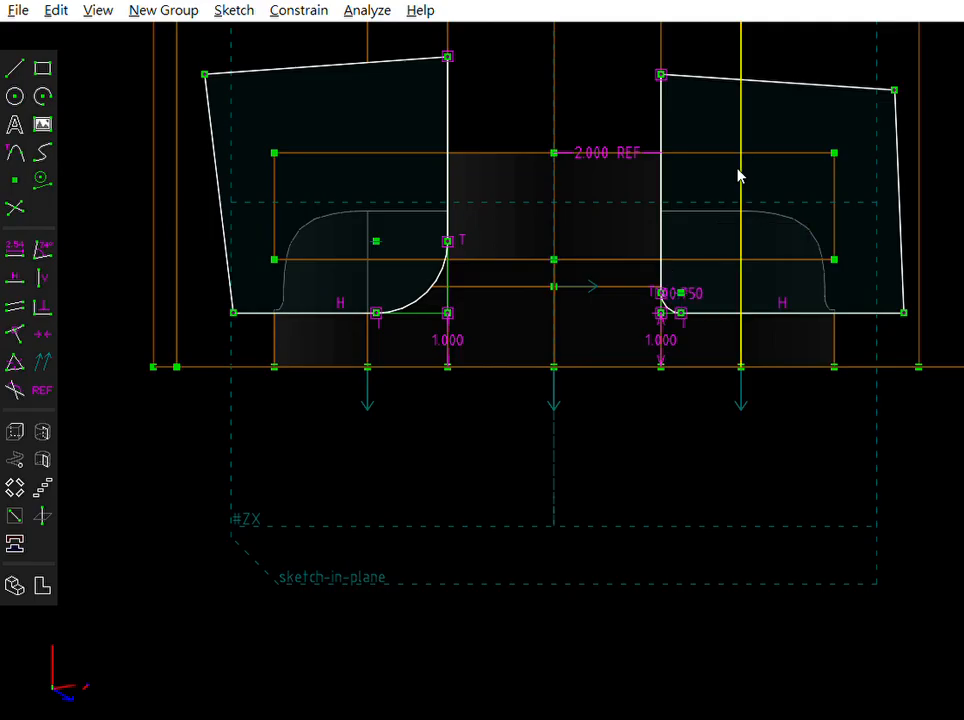
pyautogui.click(438, 258)
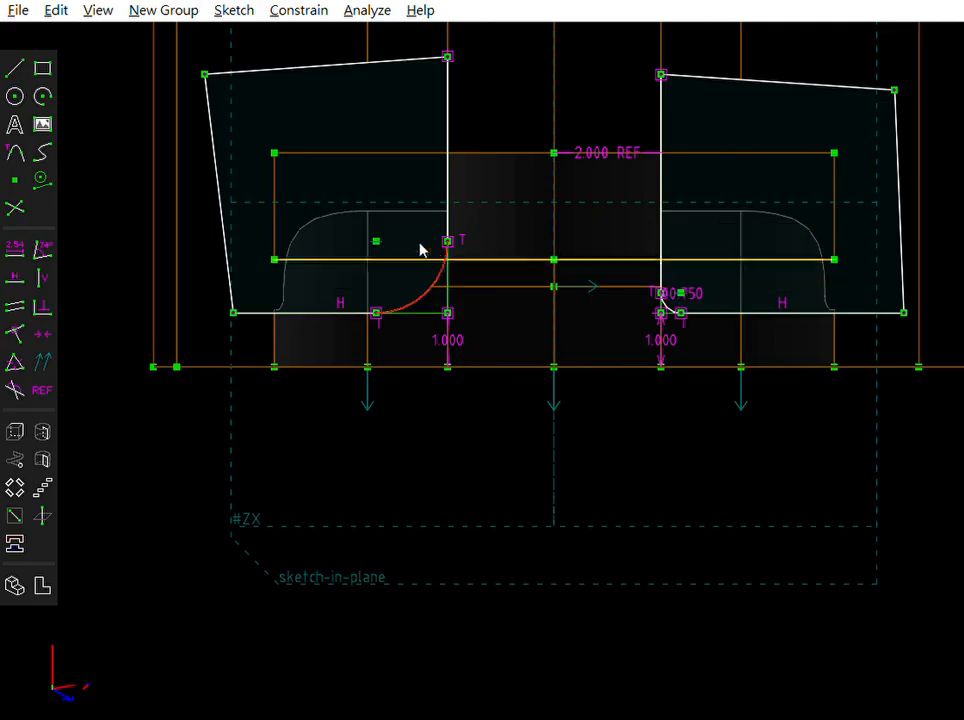
pyautogui.press('d')
pyautogui.write('0.75')
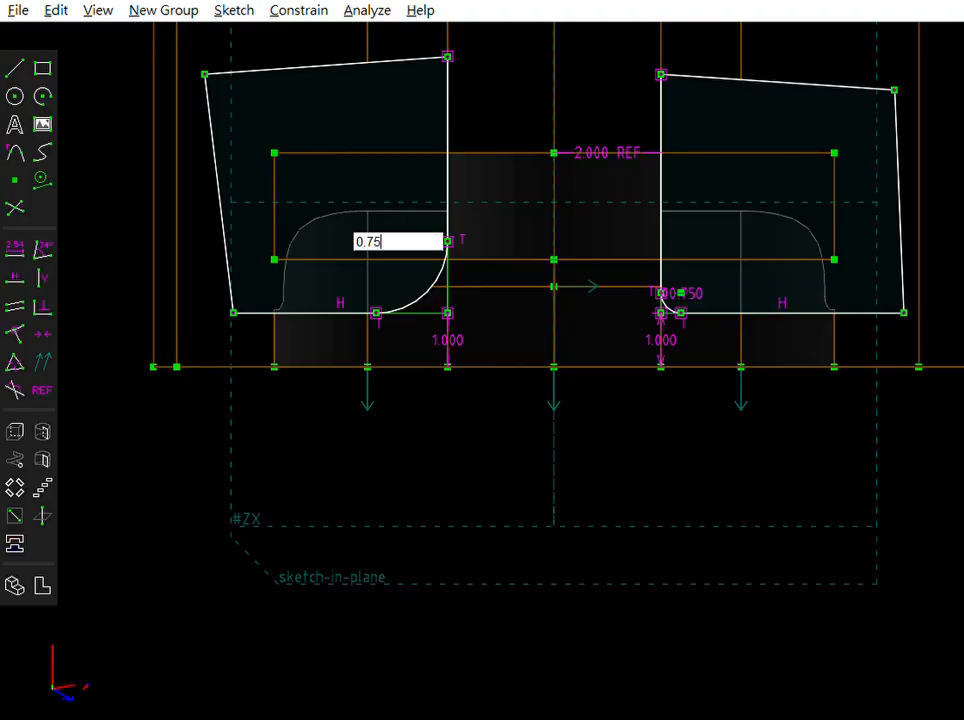
pyautogui.press('Return')
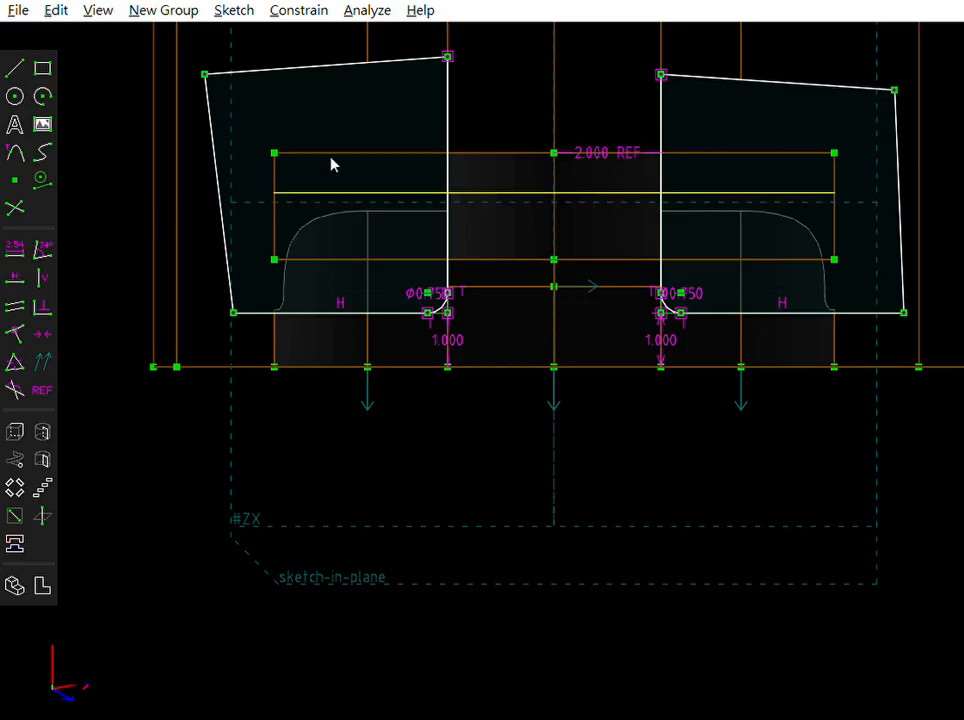
# Step: Extrude the two side contours as a cut through the stepped part
pyautogui.click(14, 428)
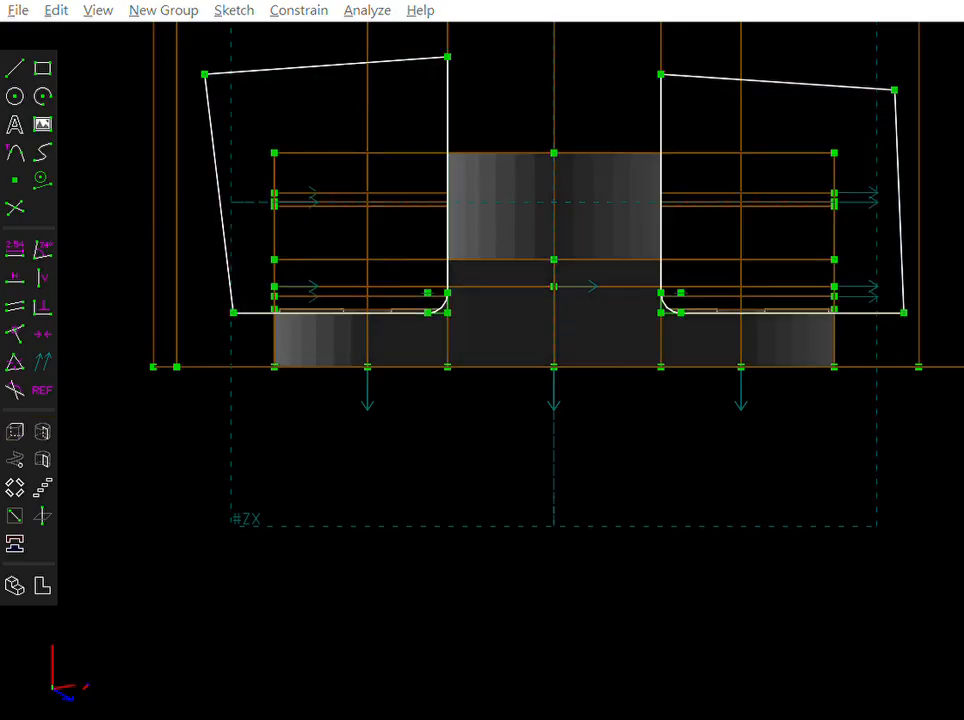
pyautogui.moveTo(785, 355); pyautogui.dragTo(622, 351, button='middle')
pyautogui.scroll(-4, 680, 273)
pyautogui.scroll(3, 779, 332)
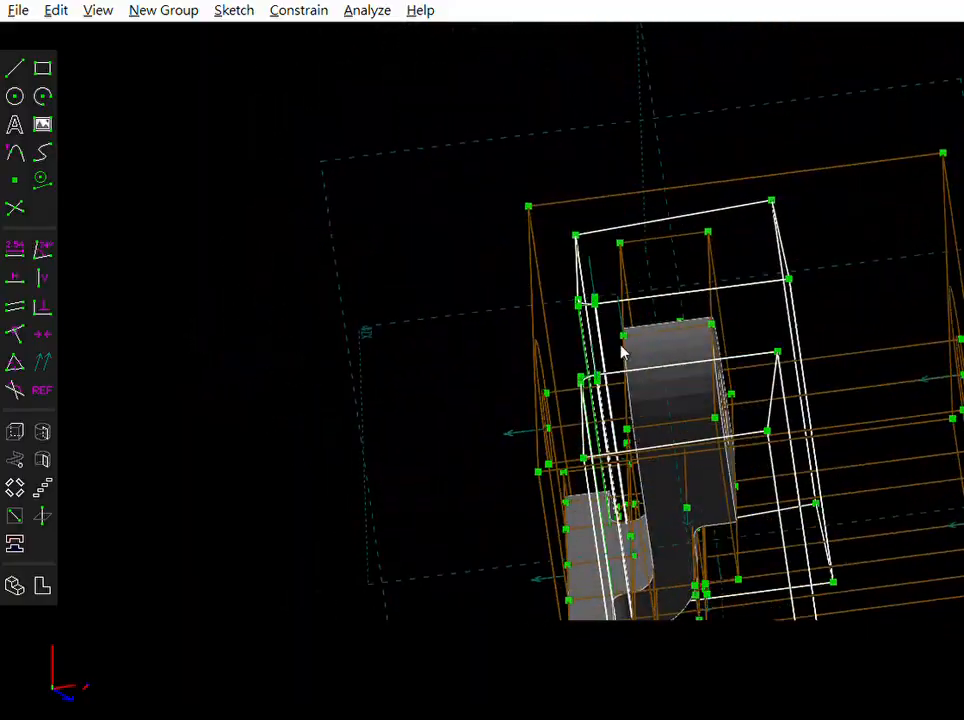
pyautogui.scroll(-5, 678, 284)
pyautogui.scroll(4, 715, 436)
pyautogui.moveTo(717, 430); pyautogui.dragTo(688, 330, button='middle')
# Step: Create a sketch plane in side view through the mid-width point at the lug's step fillet
pyautogui.press('F2')
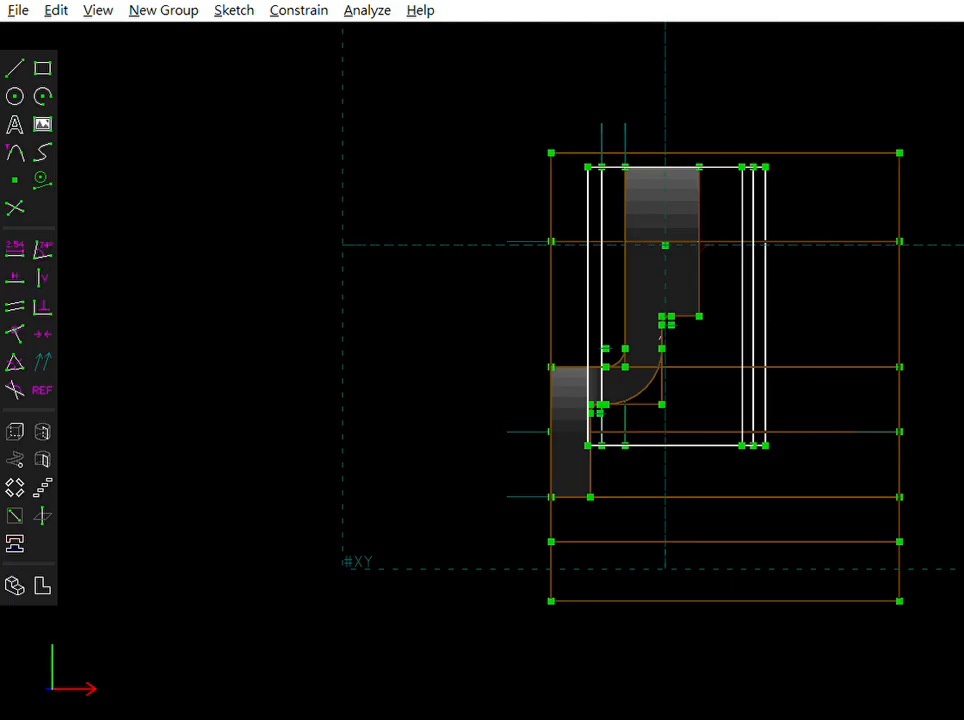
pyautogui.scroll(6, 667, 318)
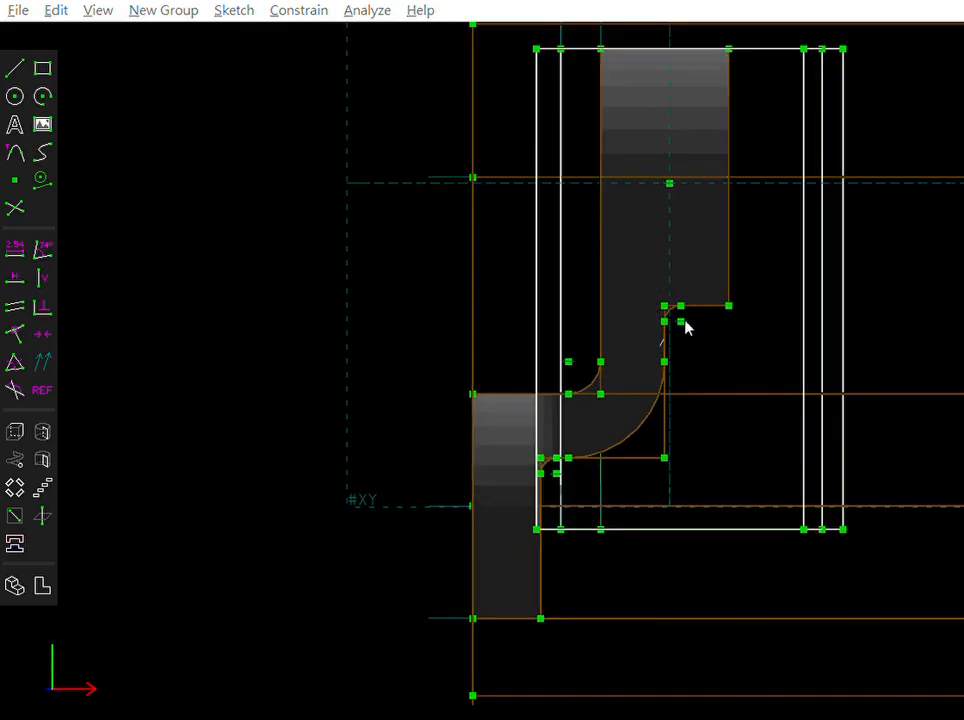
pyautogui.click(742, 281)
pyautogui.click(762, 228)
pyautogui.moveTo(790, 325)
pyautogui.mouseDown(button='middle')
pyautogui.moveTo(818, 312)
pyautogui.moveTo(785, 306)
pyautogui.mouseUp(button='middle')
pyautogui.click(667, 316)
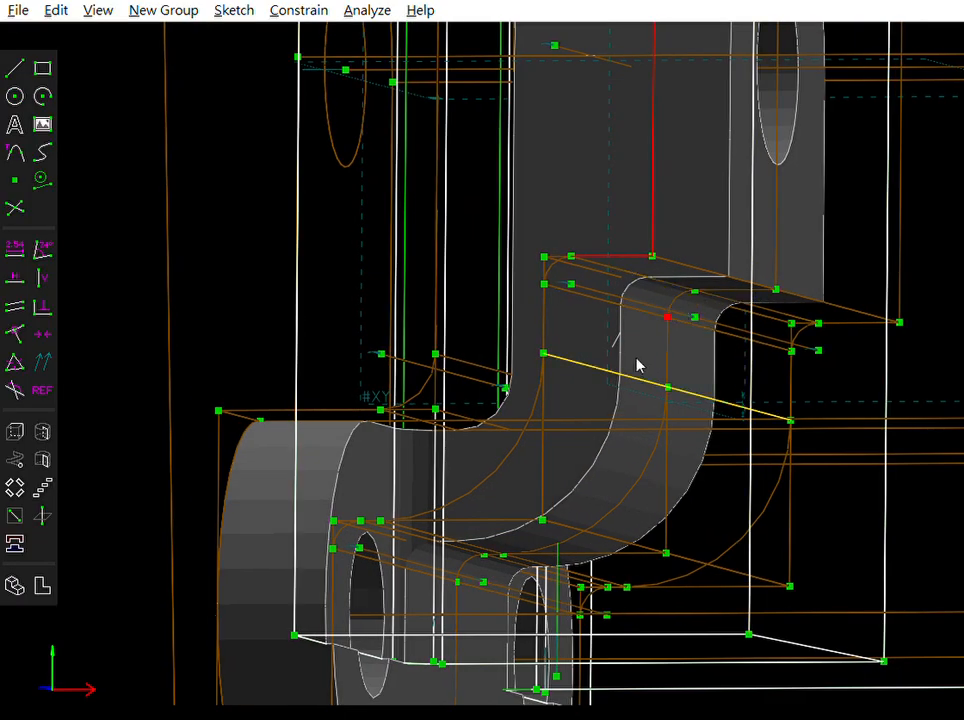
pyautogui.press('w')
# Step: Draw a closed four-sided contour beside the web, from its lower outer corner up to the step edge and out past the lug's face
pyautogui.scroll(-2, 582, 325)
pyautogui.scroll(3, 512, 402)
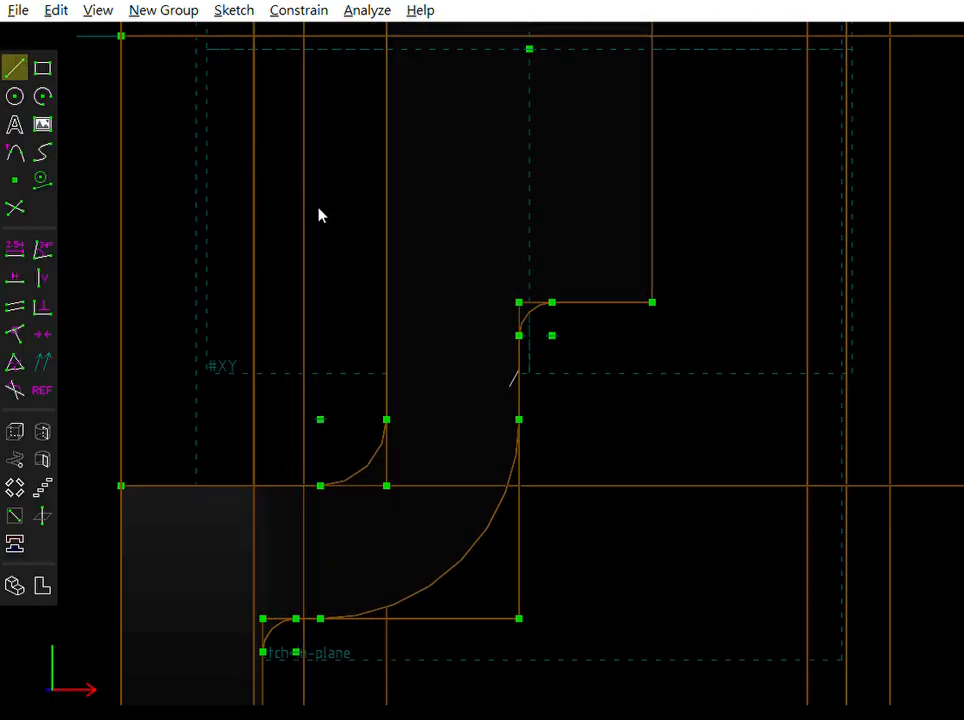
pyautogui.click(518, 617)
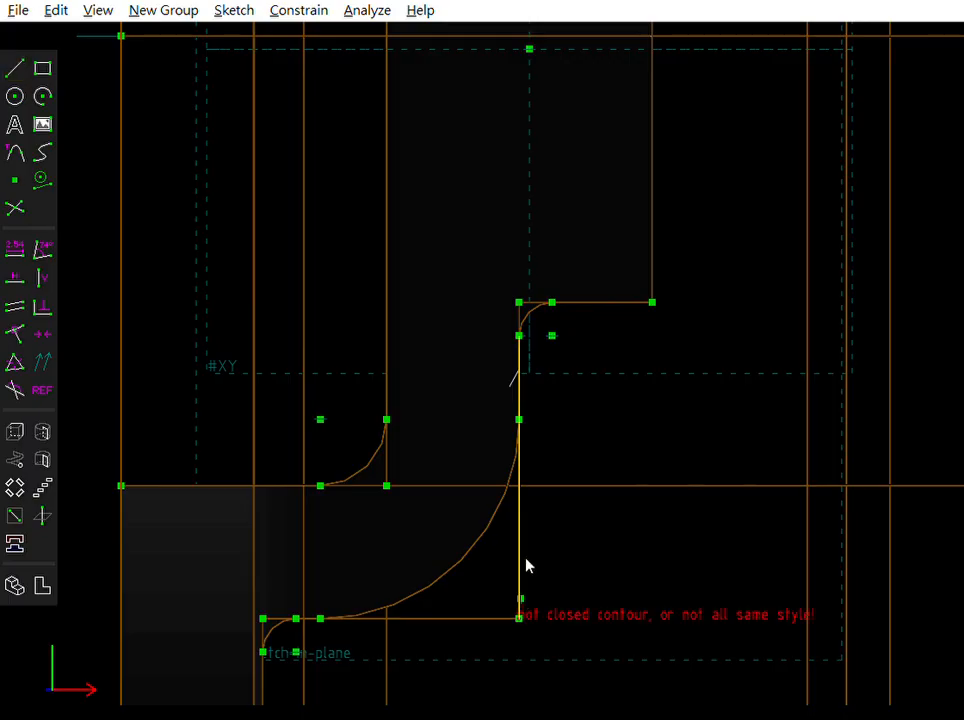
pyautogui.click(519, 302)
pyautogui.click(519, 288)
pyautogui.press('s')
pyautogui.click(523, 286)
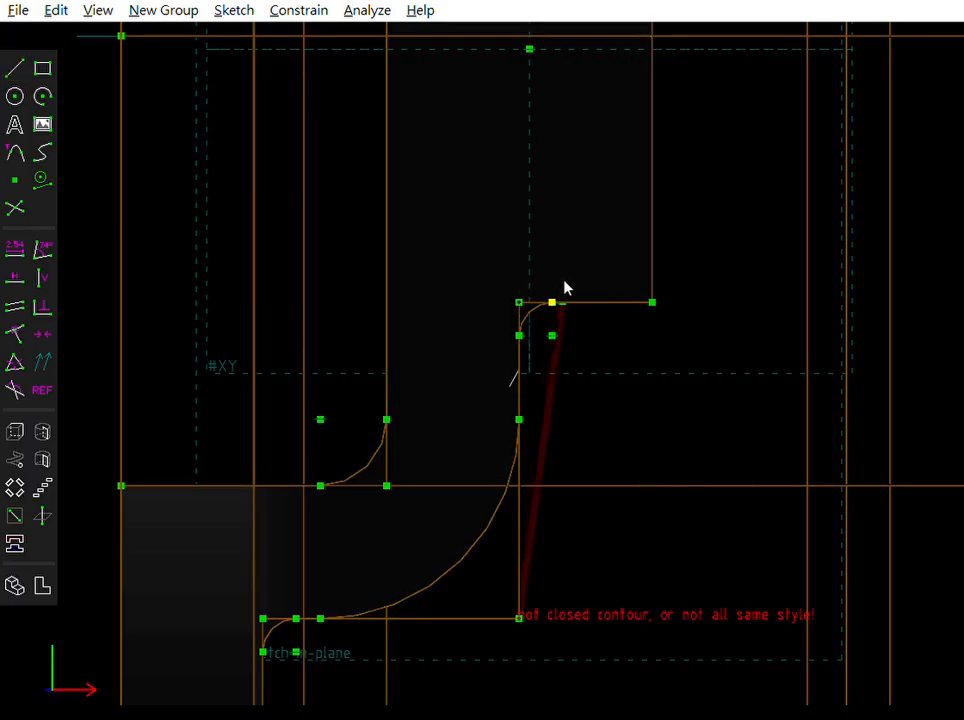
pyautogui.click(649, 291)
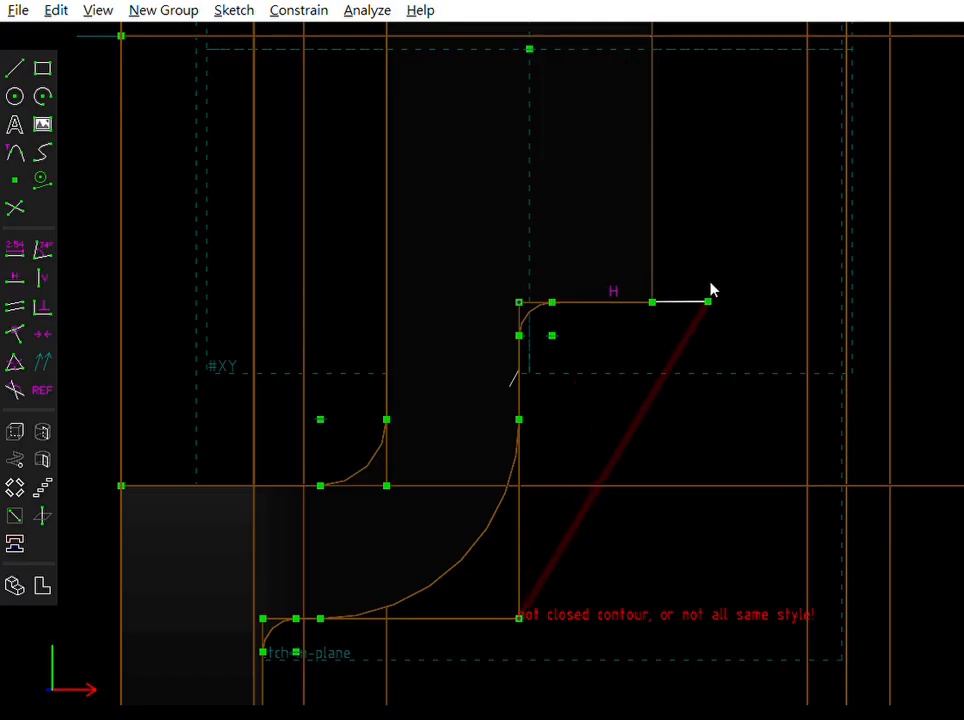
pyautogui.click(711, 288)
pyautogui.scroll(-3, 706, 570)
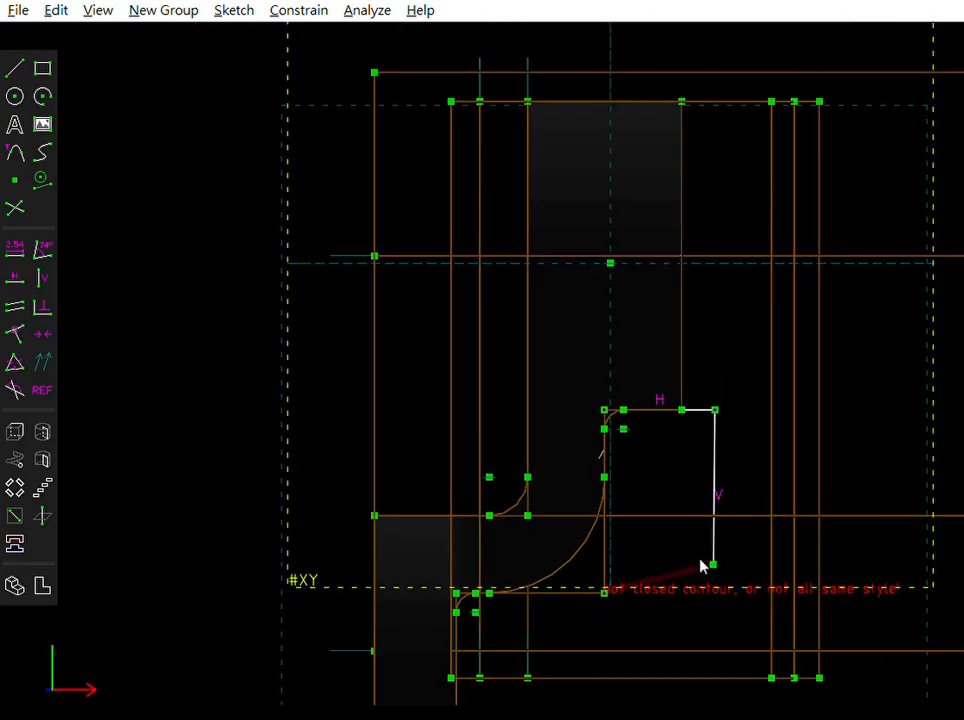
pyautogui.scroll(4, 695, 582)
pyautogui.click(736, 601)
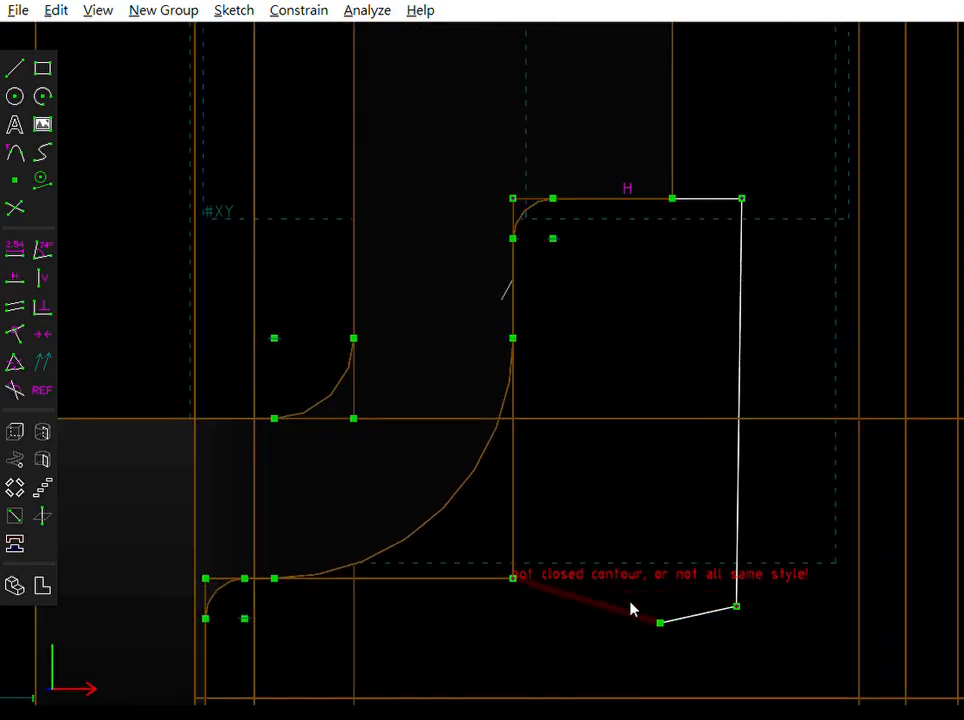
pyautogui.click(515, 566)
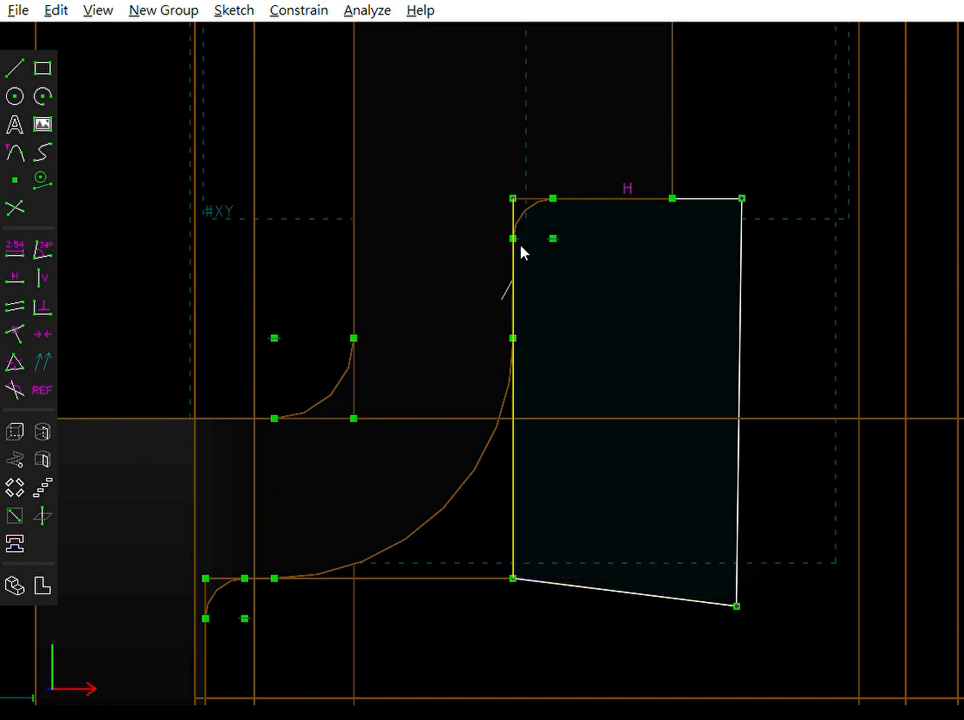
# Step: Round the contour's upper inner corner with a tangent arc and set its diameter to 0.5
pyautogui.click(520, 181)
pyautogui.hotkey('shift', 'a')
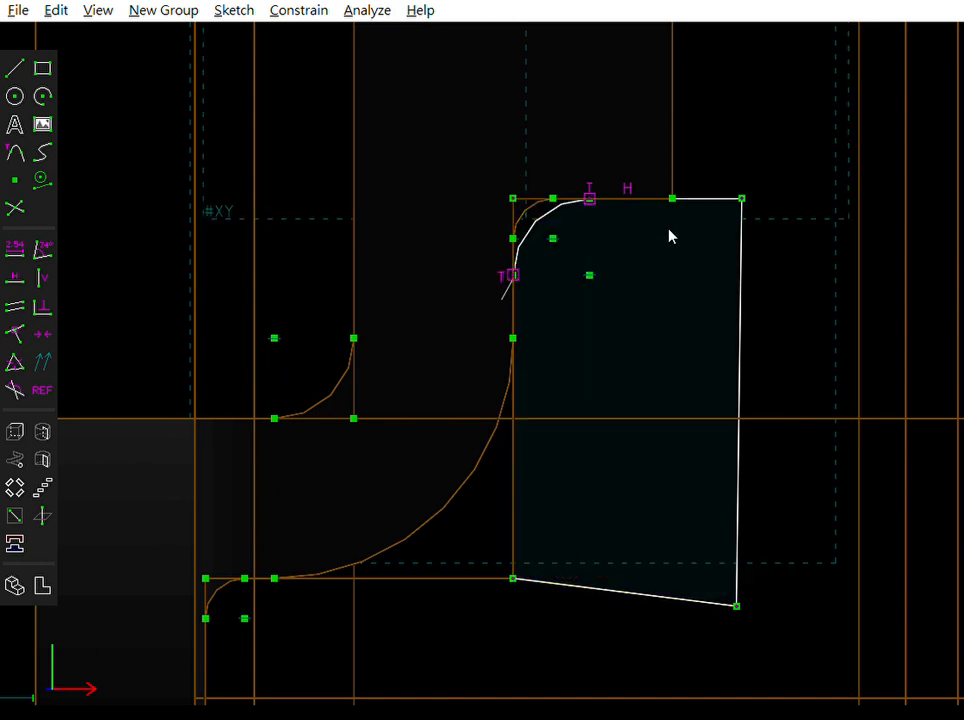
pyautogui.press('d')
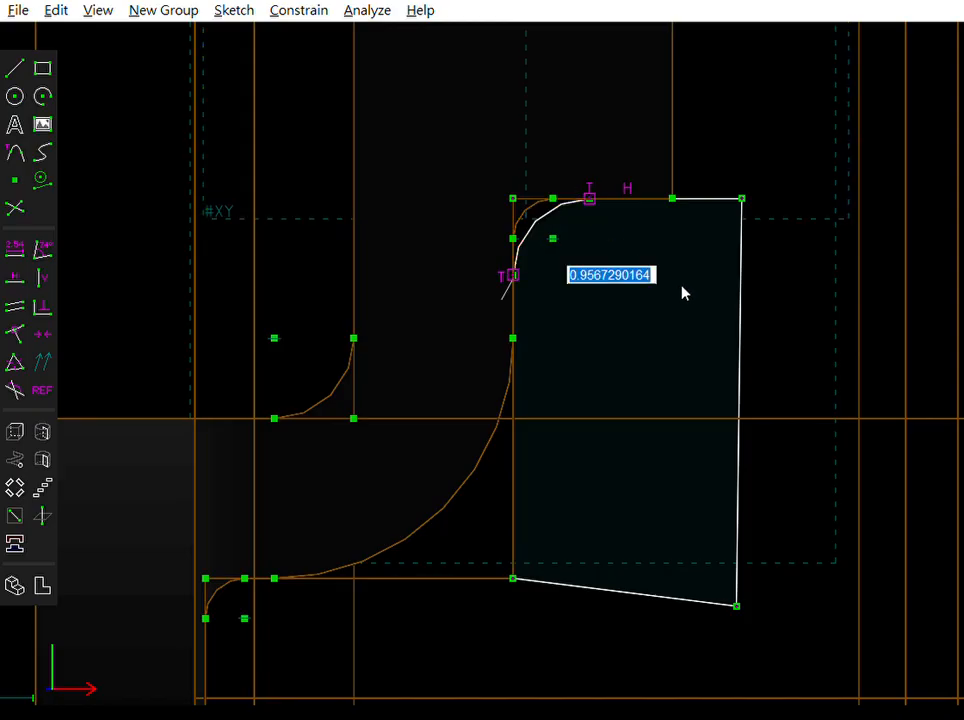
pyautogui.write('0.5')
pyautogui.press('Return')
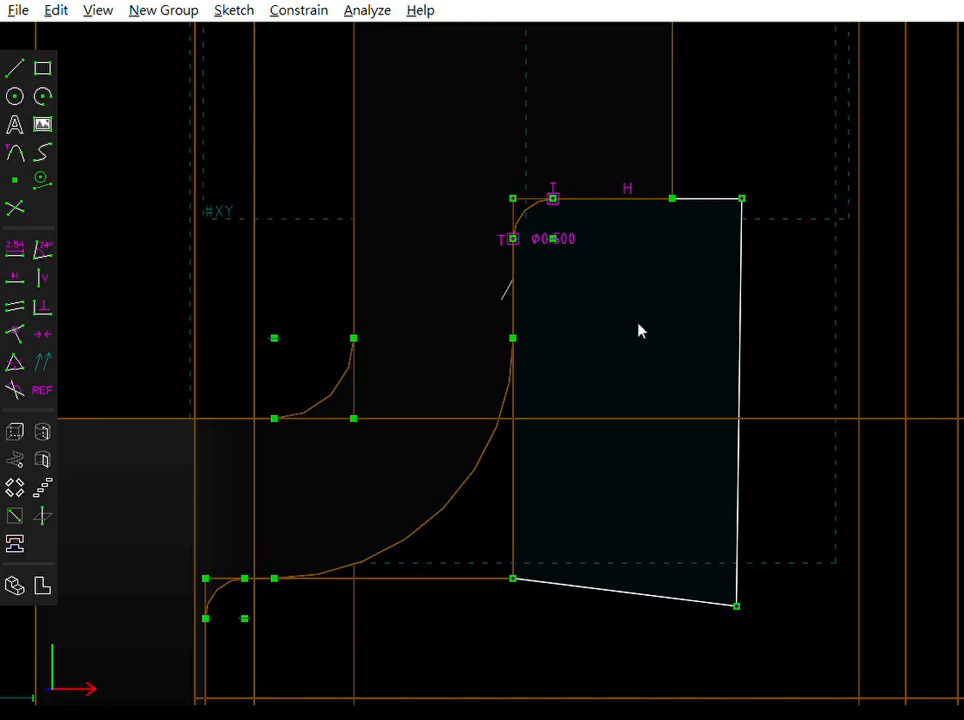
# Step: Revolve the closed contour around the upper hole's axis and subtract it from the part
pyautogui.scroll(-4, 650, 300)
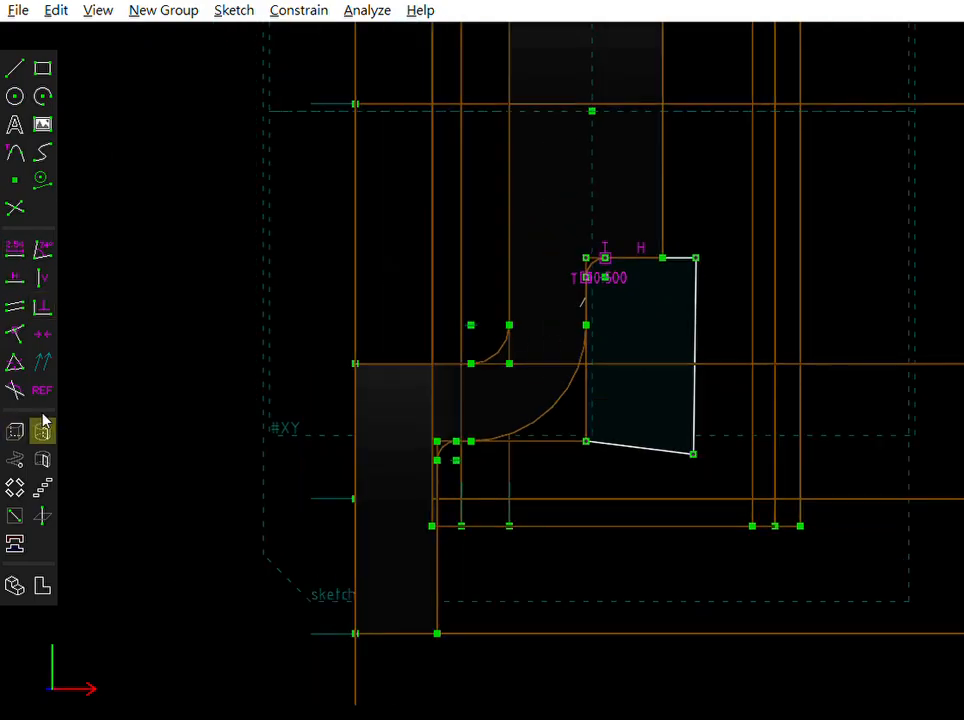
pyautogui.scroll(-3, 318, 537)
pyautogui.scroll(2, 366, 316)
pyautogui.scroll(1, 725, 344)
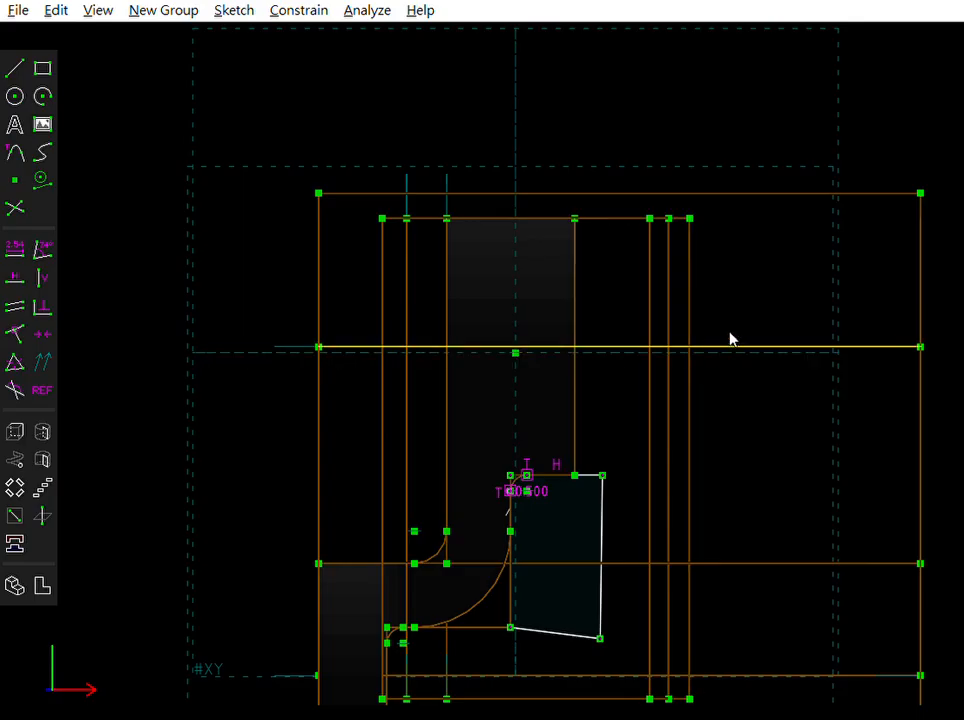
pyautogui.moveTo(751, 363)
pyautogui.mouseDown(button='middle')
pyautogui.moveTo(779, 378)
pyautogui.moveTo(752, 377)
pyautogui.mouseUp(button='middle')
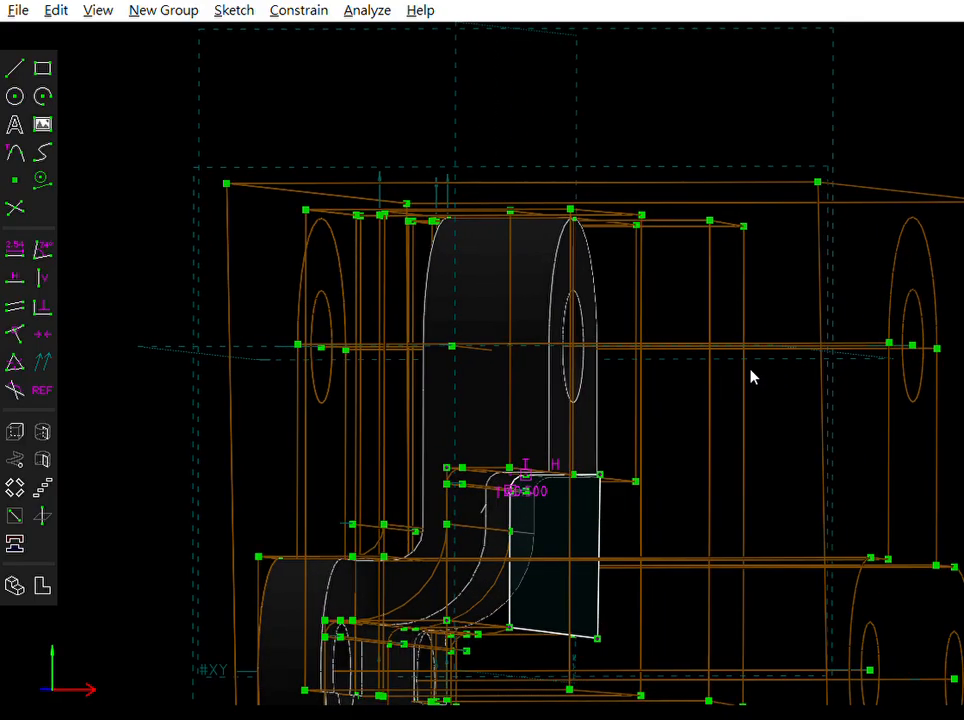
pyautogui.scroll(-1, 752, 377)
pyautogui.press('w')
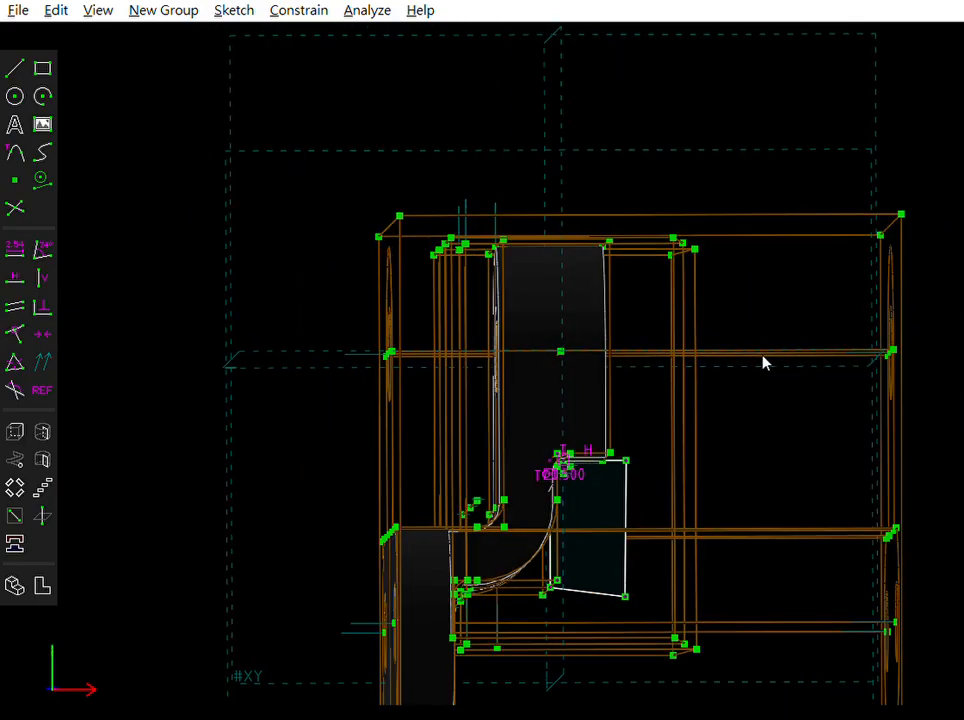
pyautogui.moveTo(708, 247); pyautogui.dragTo(590, 318, button='middle')
pyautogui.click(727, 280)
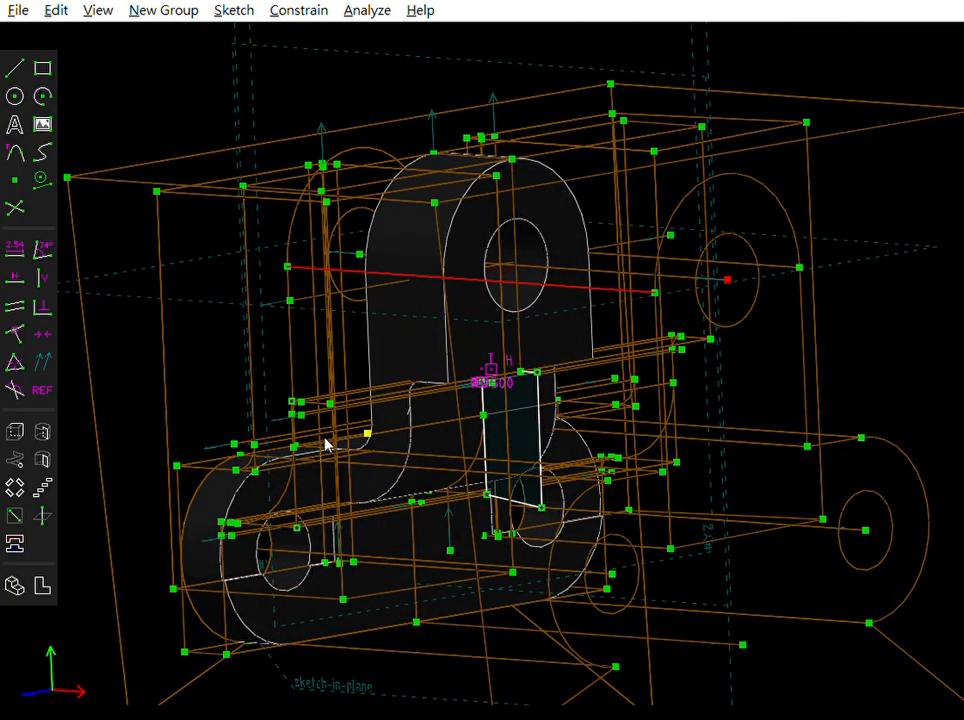
pyautogui.click(42, 431)
pyautogui.moveTo(707, 401); pyautogui.dragTo(758, 333, button='middle')
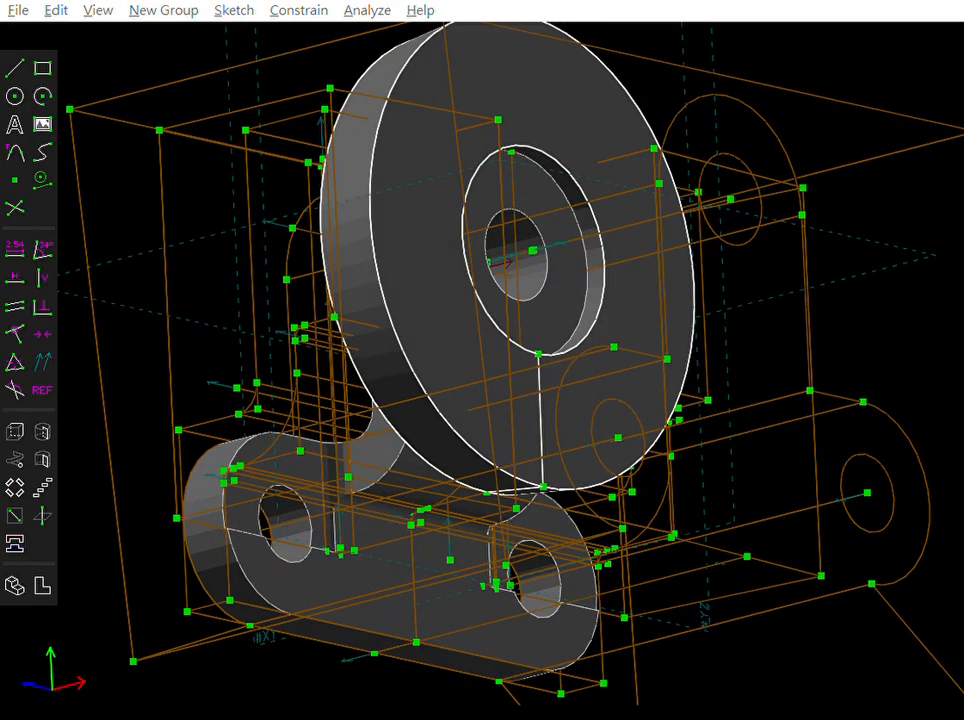
pyautogui.moveTo(488, 317); pyautogui.dragTo(547, 297, button='middle')
pyautogui.moveTo(493, 230); pyautogui.dragTo(409, 157, button='middle')
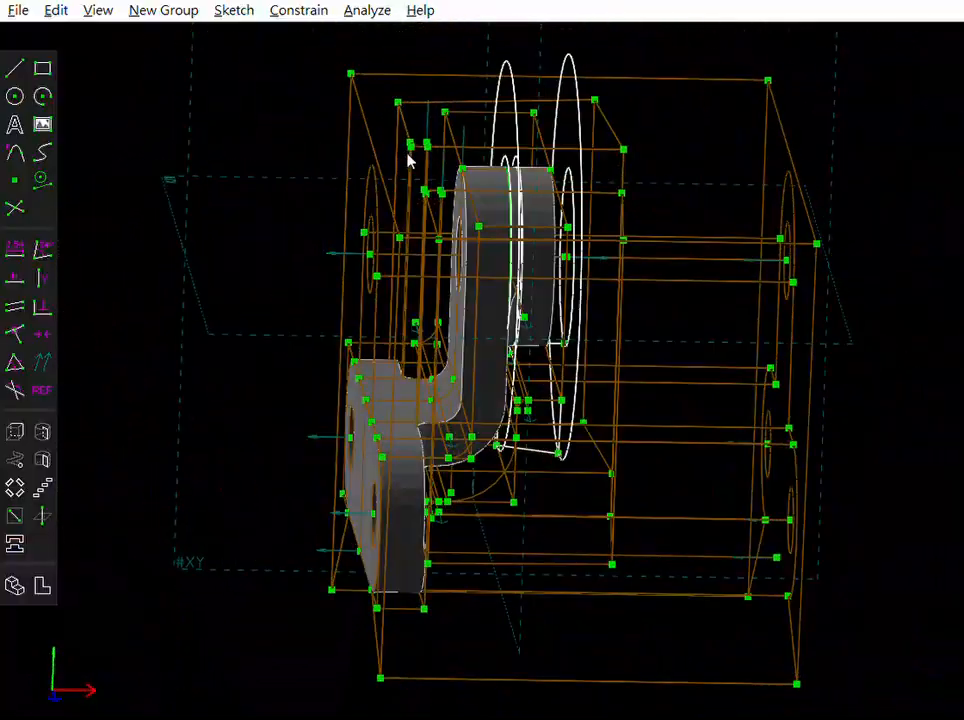